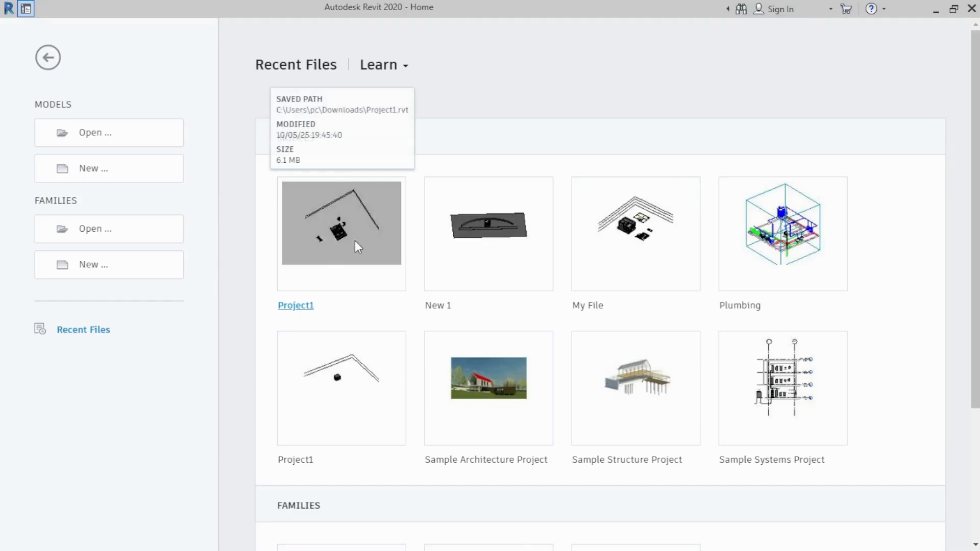
# - Open the recent Project1 model that contains the house and separate staircases
pyautogui.click(355, 242)
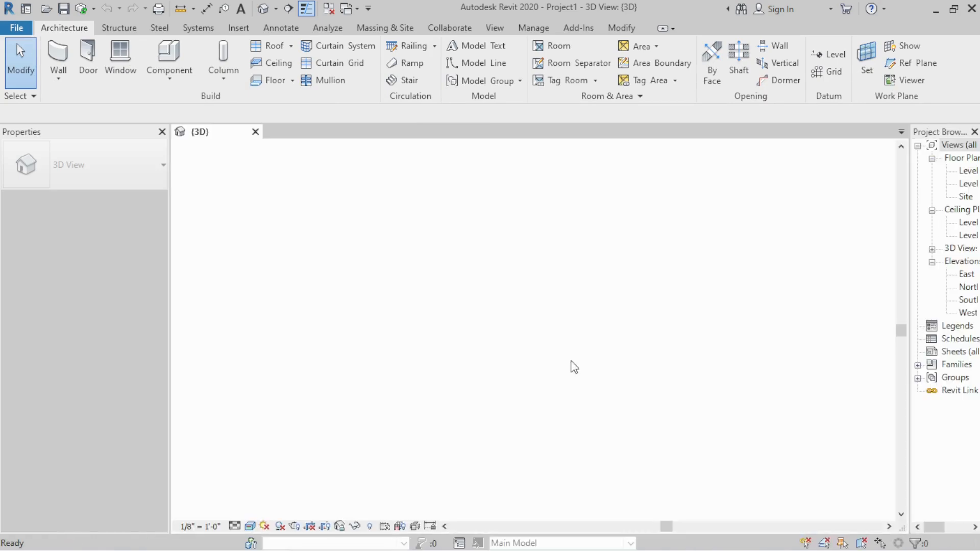
pyautogui.scroll(5, 643, 393)
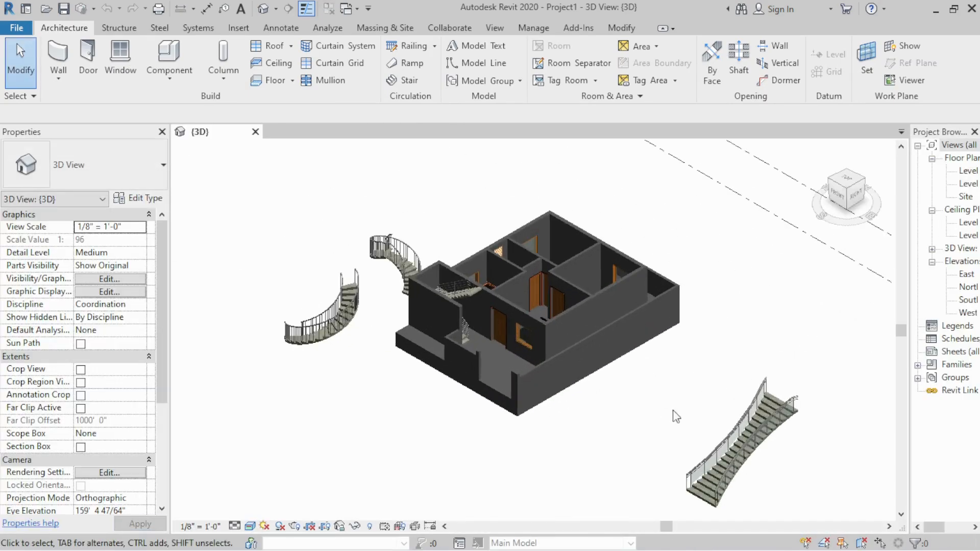
pyautogui.scroll(4, 709, 419)
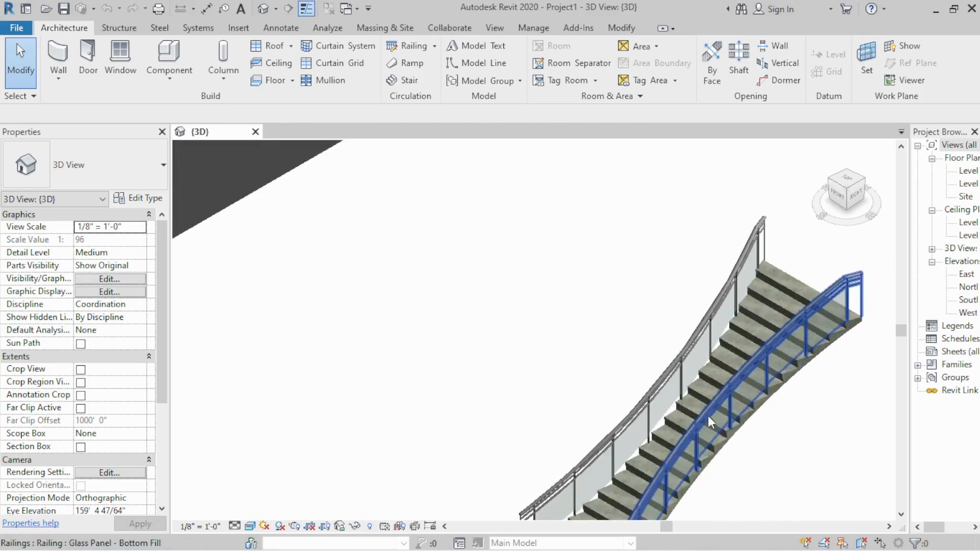
# - Examine the house, its rooms and the separate staircases from several angles in the 3D view
pyautogui.scroll(-2, 596, 264)
pyautogui.scroll(-1, 596, 264)
pyautogui.scroll(3, 683, 357)
pyautogui.scroll(-4, 681, 354)
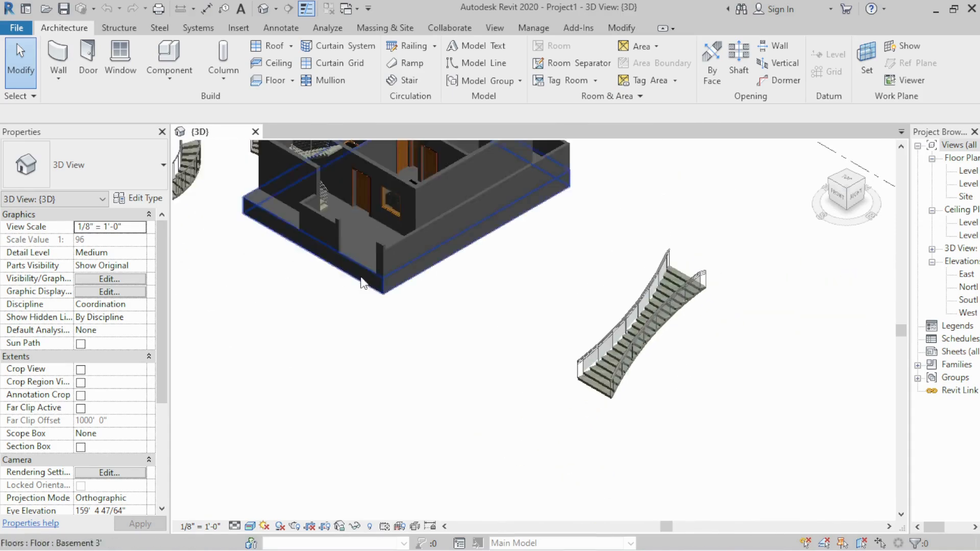
pyautogui.moveTo(363, 279); pyautogui.dragTo(453, 387, button='middle')
pyautogui.moveTo(336, 355); pyautogui.dragTo(385, 416, button='middle')
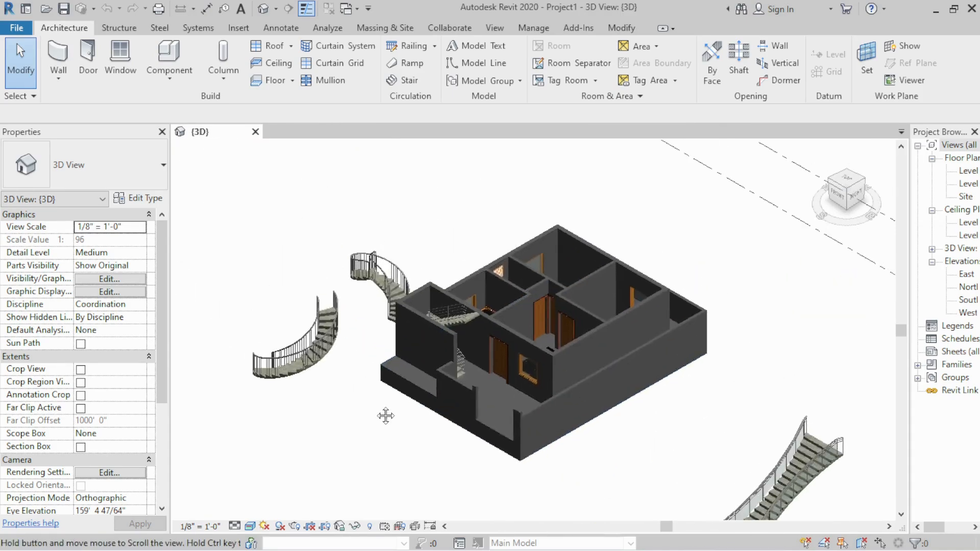
pyautogui.scroll(1, 550, 389)
pyautogui.scroll(3, 481, 357)
pyautogui.scroll(-5, 439, 307)
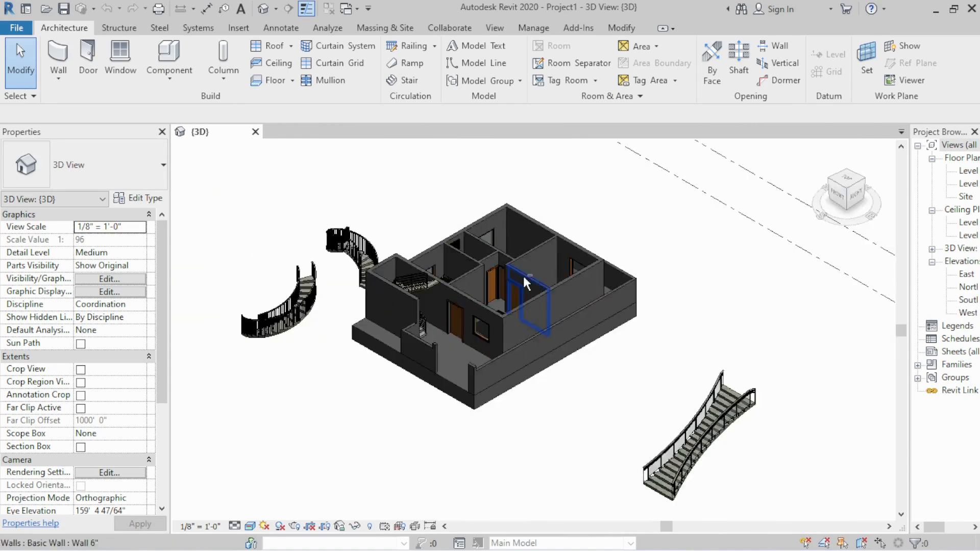
pyautogui.keyDown('shift'); pyautogui.moveTo(524, 278); pyautogui.dragTo(437, 317, button='middle'); pyautogui.keyUp('shift')
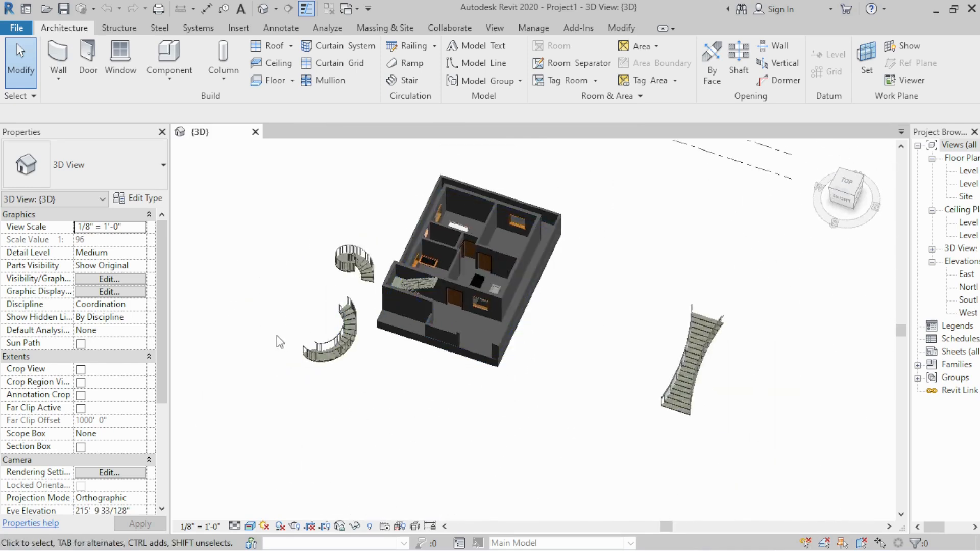
pyautogui.moveTo(278, 339); pyautogui.dragTo(378, 388, button='middle')
pyautogui.scroll(-2, 632, 332)
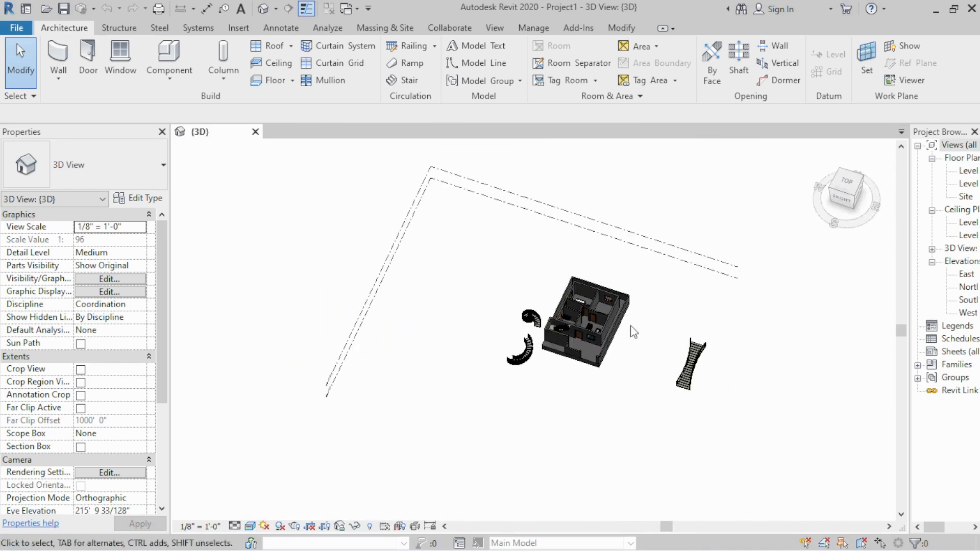
pyautogui.scroll(3, 613, 331)
pyautogui.scroll(1, 612, 326)
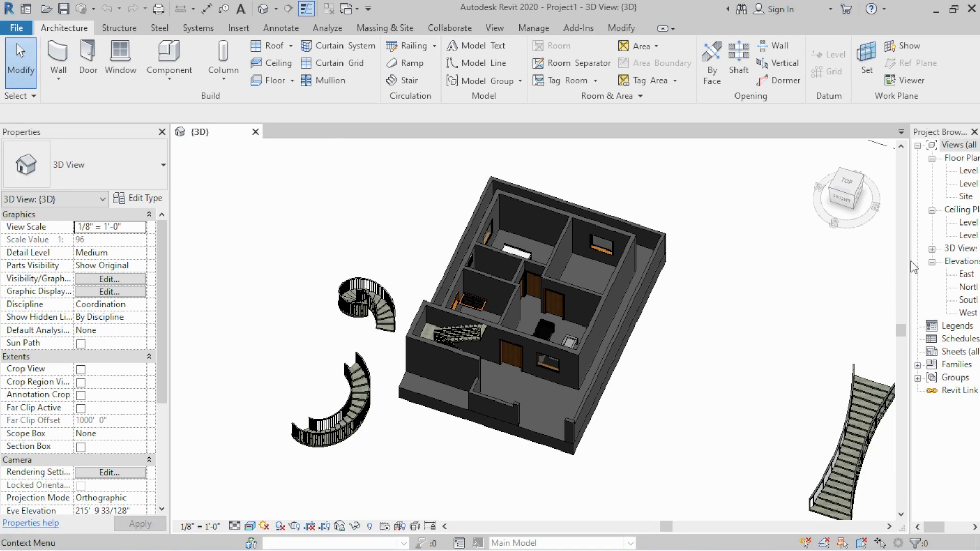
# - Widen the Project Browser and open the Level 1 floor plan to view the house layout
pyautogui.moveTo(909, 261); pyautogui.dragTo(834, 261)
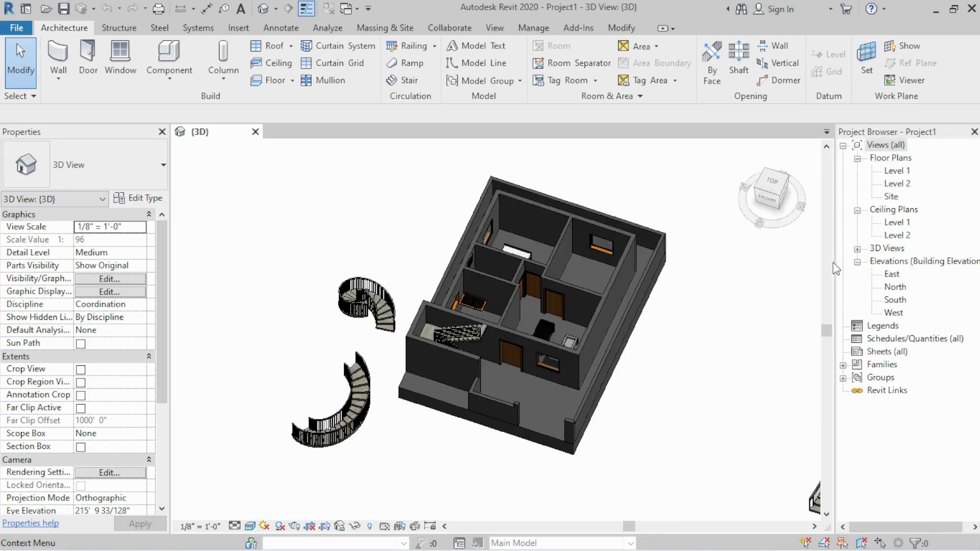
pyautogui.doubleClick(895, 172)
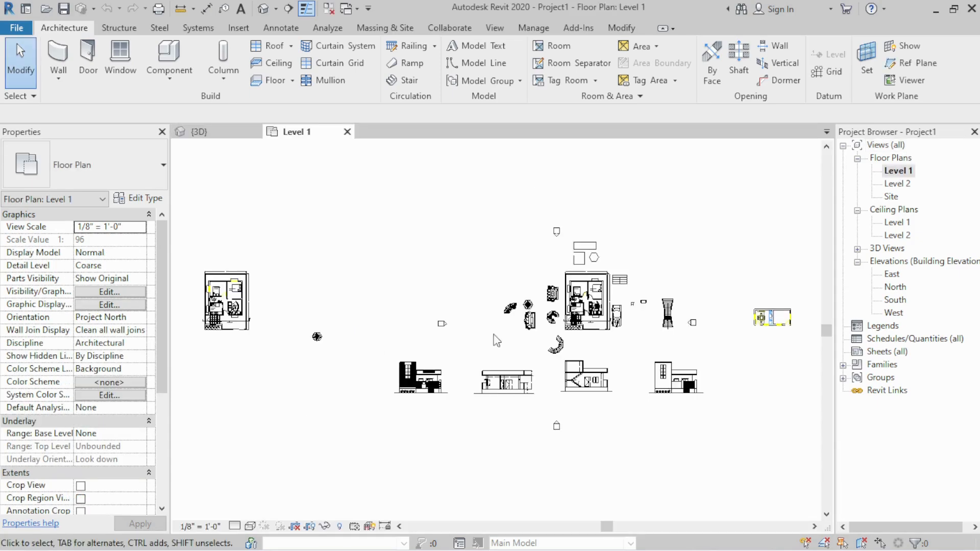
pyautogui.scroll(4, 627, 302)
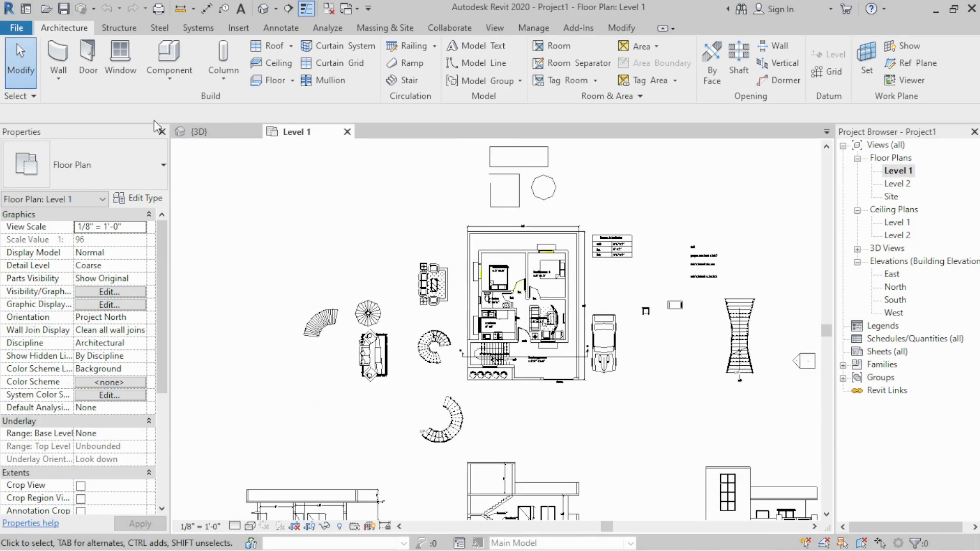
# - Return to the 3D view and inspect its hidden elements in Reveal Hidden Elements mode, leaving the mode when done
pyautogui.click(200, 133)
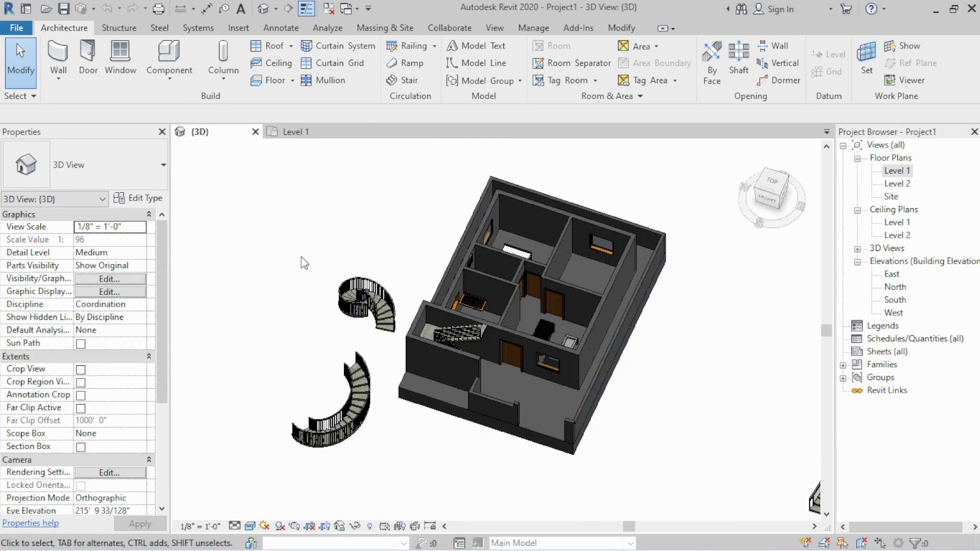
pyautogui.click(370, 527)
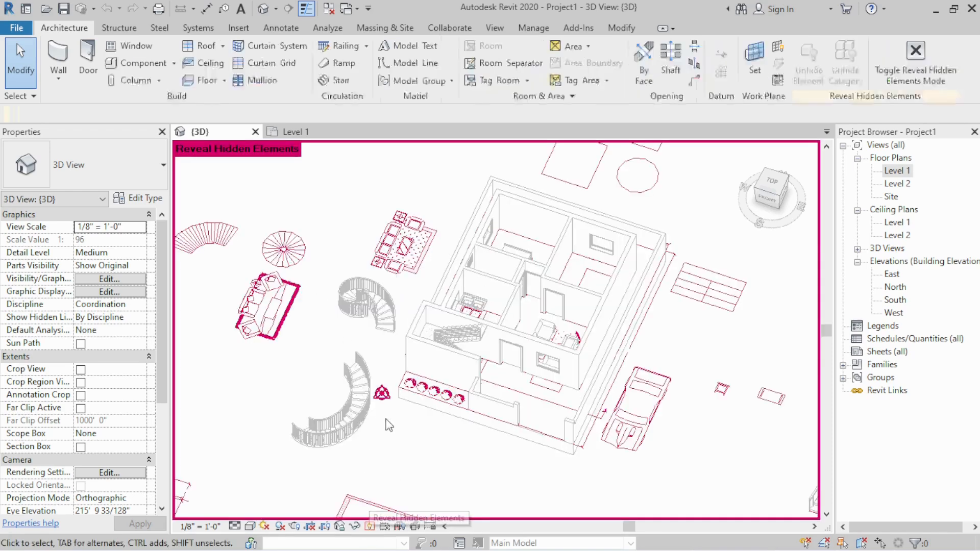
pyautogui.scroll(-3, 403, 407)
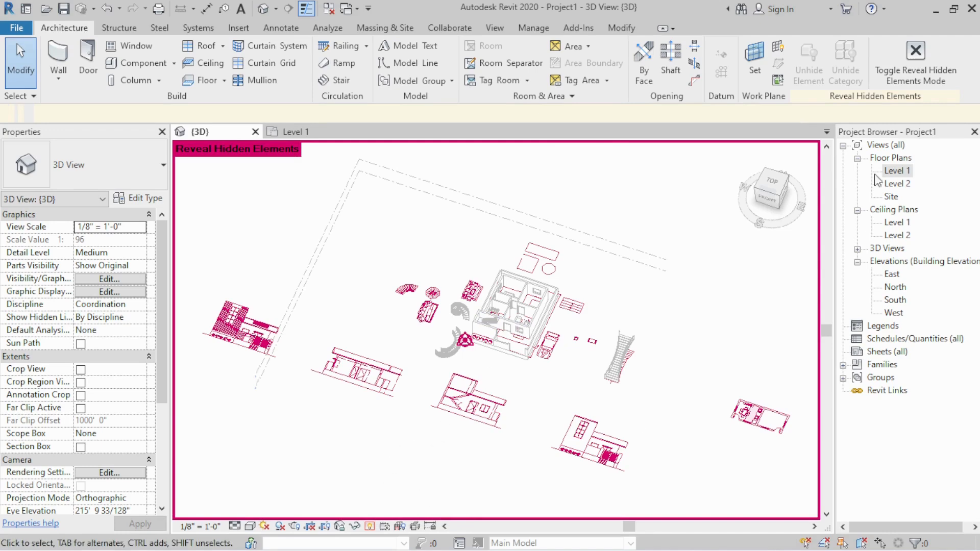
pyautogui.click(905, 75)
pyautogui.scroll(4, 530, 316)
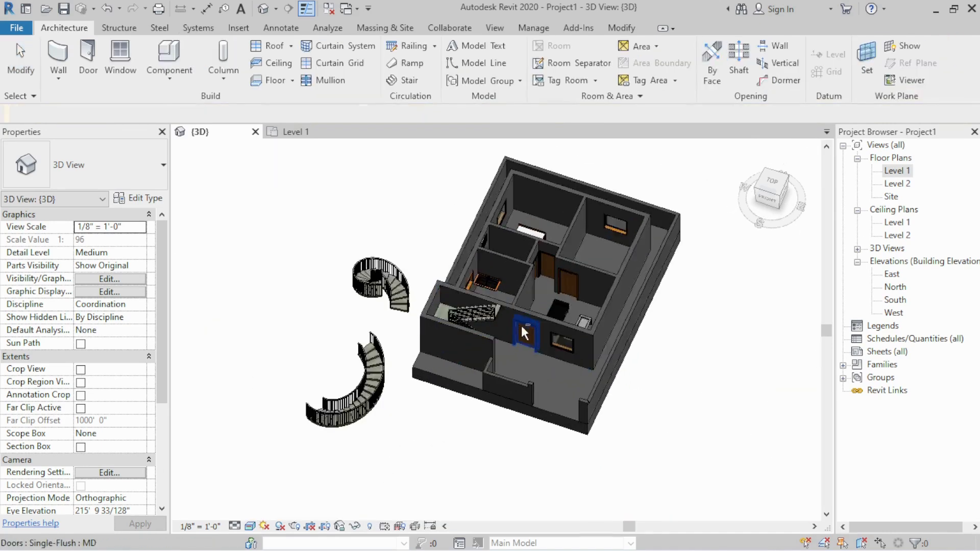
# - Open the South elevation and examine the house's base and wall tops against Level 1 and Level 2
pyautogui.keyDown('shift'); pyautogui.moveTo(525, 295); pyautogui.dragTo(505, 306, button='middle'); pyautogui.keyUp('shift')
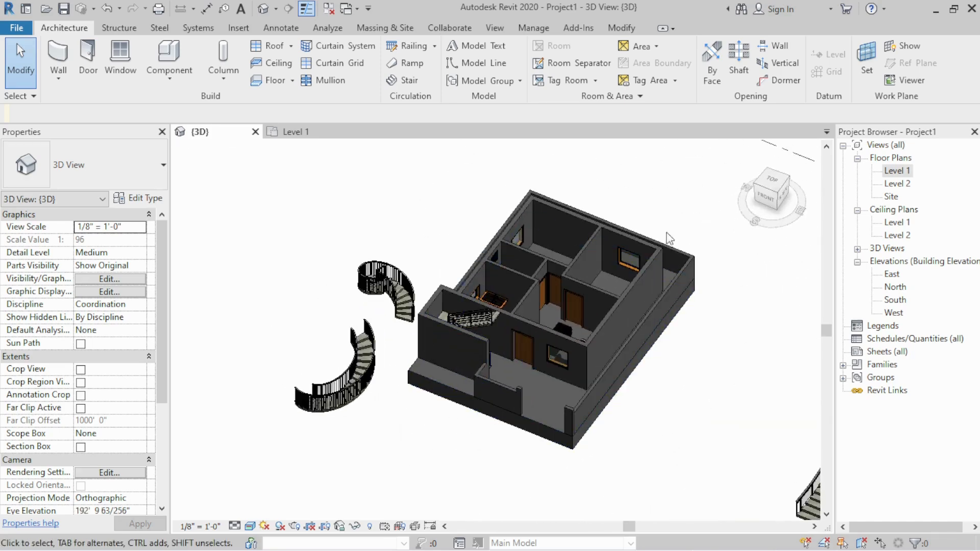
pyautogui.scroll(4, 486, 323)
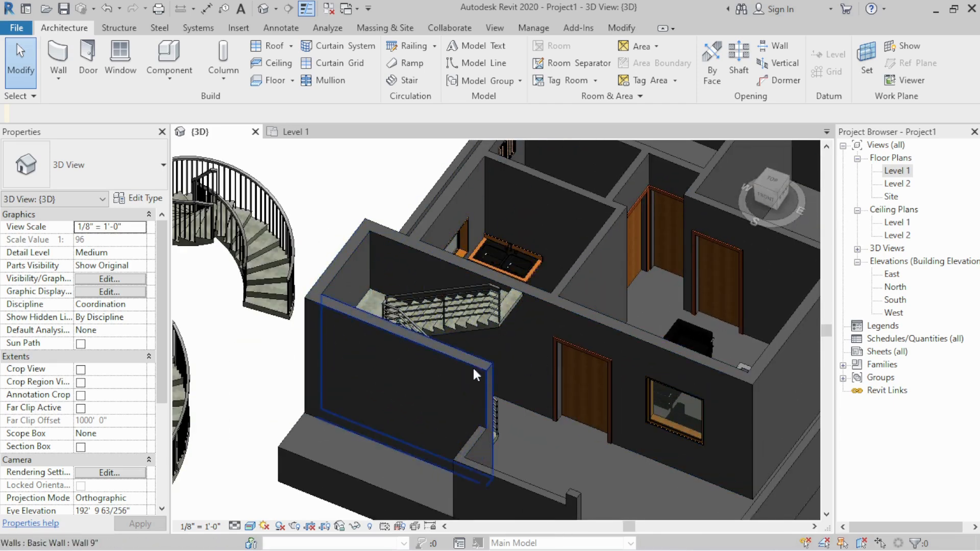
pyautogui.scroll(-3, 350, 256)
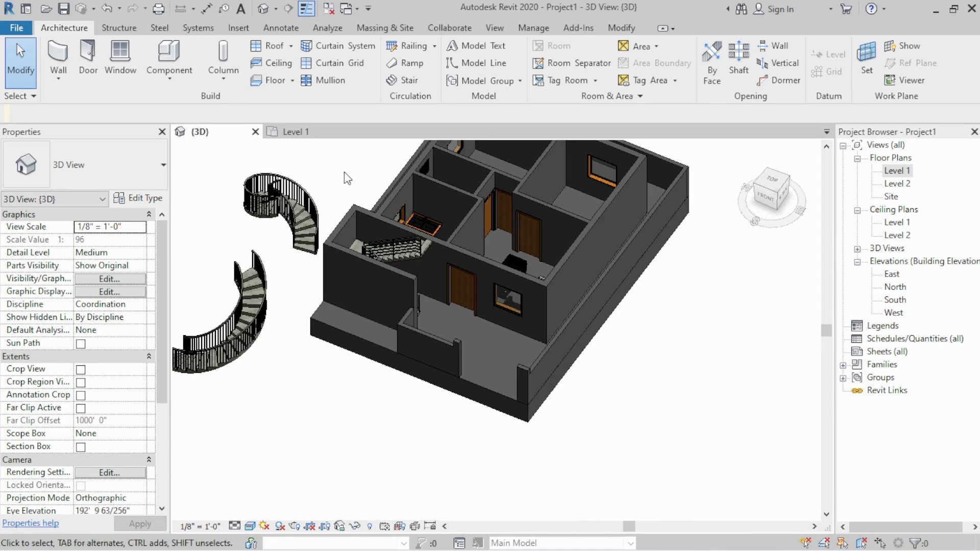
pyautogui.scroll(-5, 571, 359)
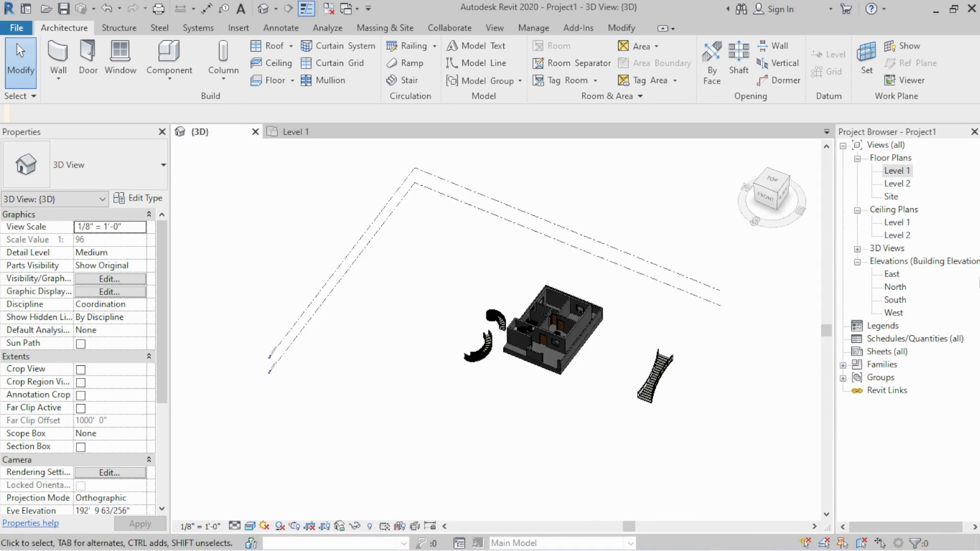
pyautogui.doubleClick(897, 300)
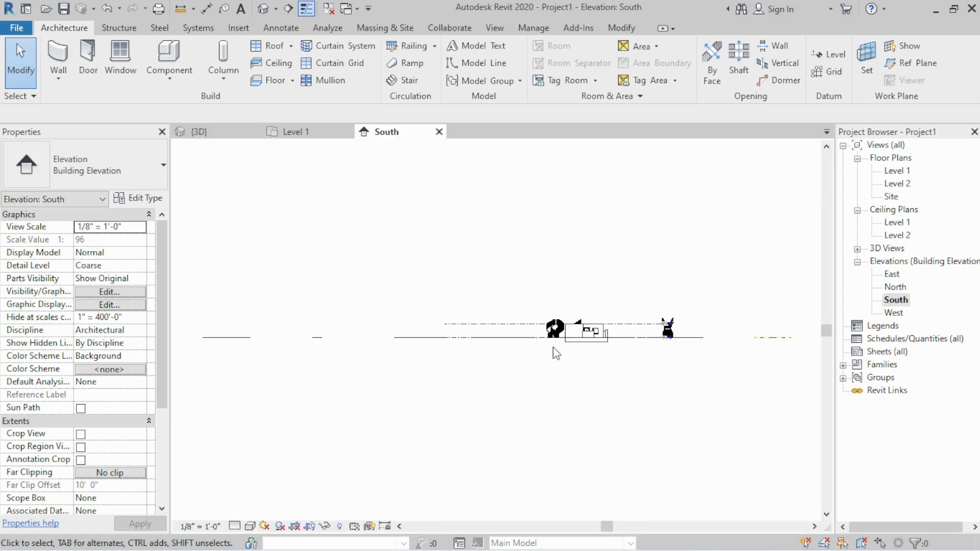
pyautogui.scroll(5, 557, 353)
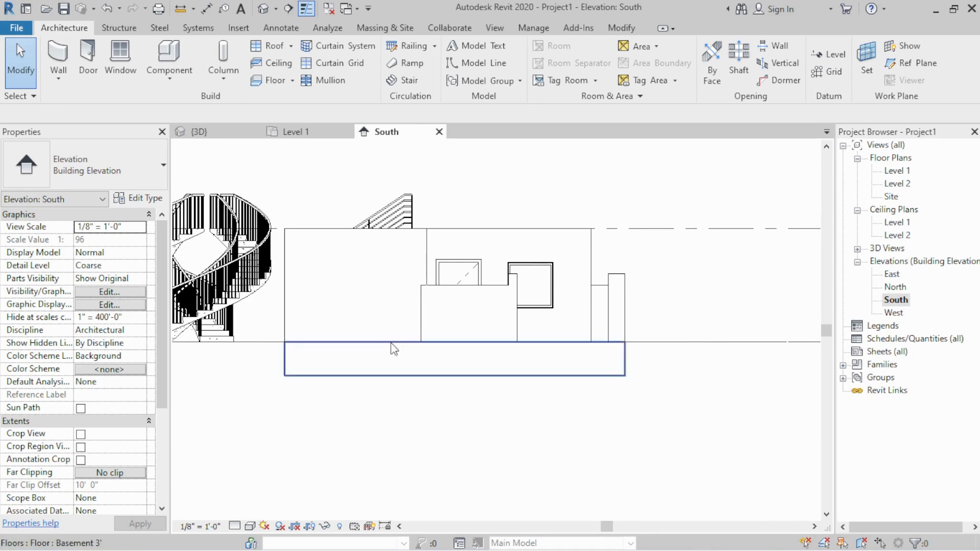
pyautogui.scroll(-2, 392, 347)
pyautogui.scroll(2, 725, 358)
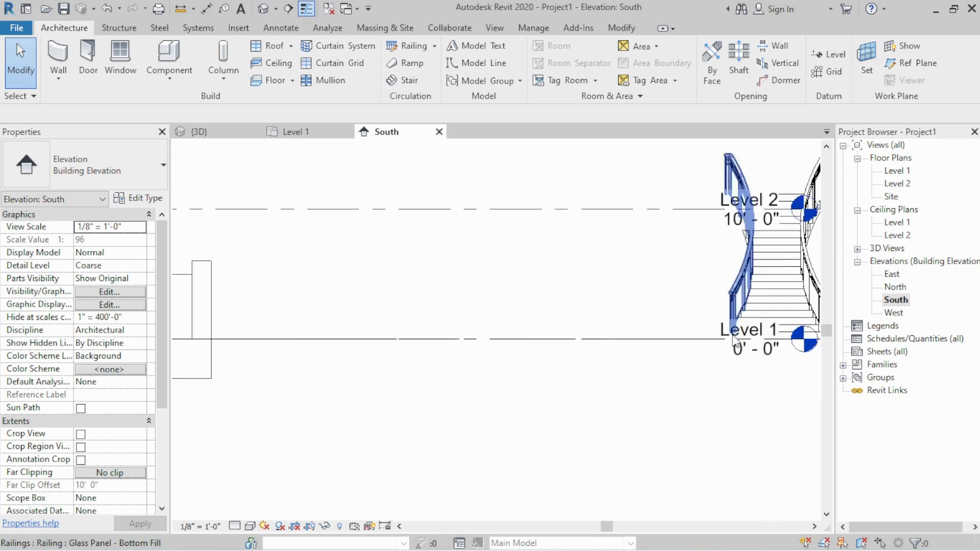
pyautogui.moveTo(505, 332); pyautogui.dragTo(768, 335, button='middle')
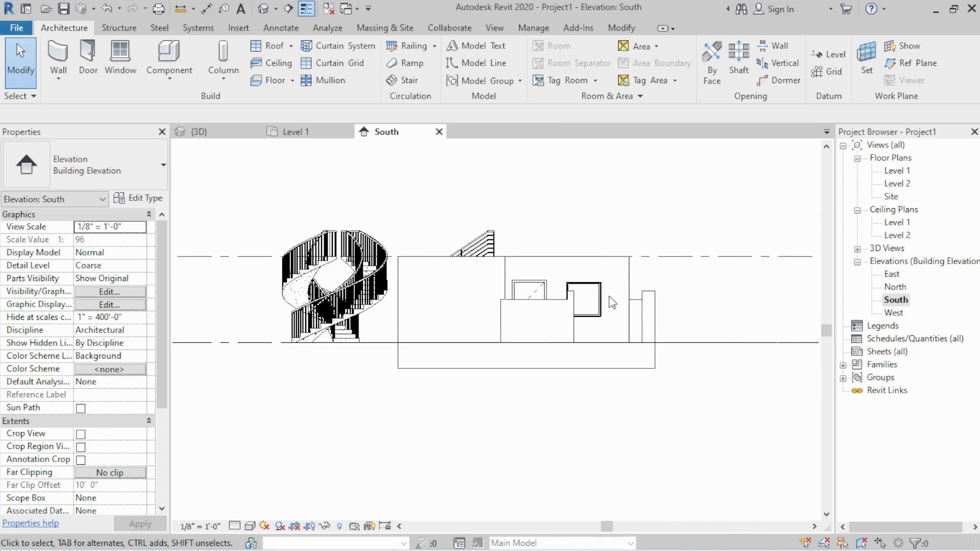
pyautogui.scroll(3, 585, 297)
pyautogui.scroll(2, 640, 263)
pyautogui.scroll(-3, 494, 314)
pyautogui.moveTo(689, 303); pyautogui.dragTo(734, 357, button='middle')
pyautogui.scroll(3, 695, 303)
pyautogui.scroll(-3, 605, 295)
# - Compare the 3D view with the South elevation and inspect the Level 2 line at its level marker
pyautogui.click(199, 132)
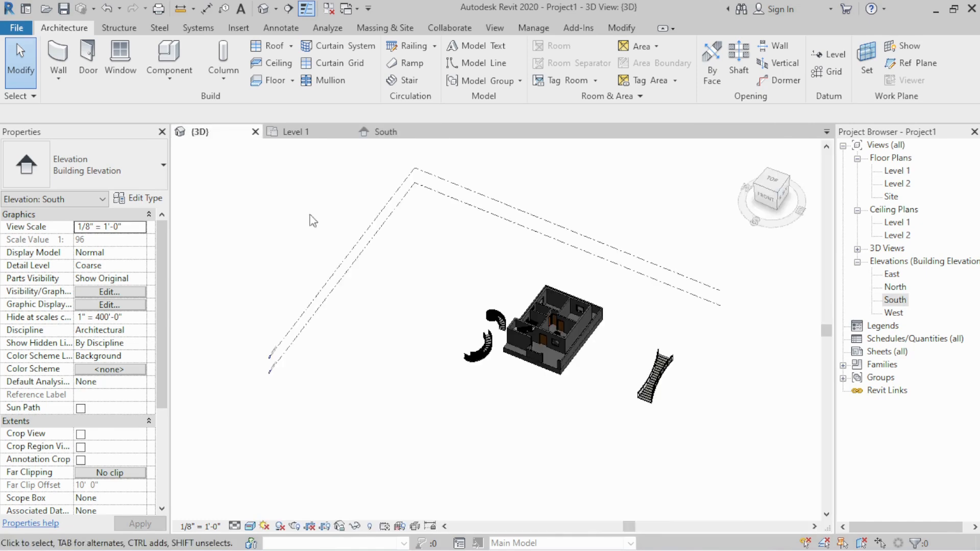
pyautogui.click(371, 134)
pyautogui.scroll(-2, 562, 337)
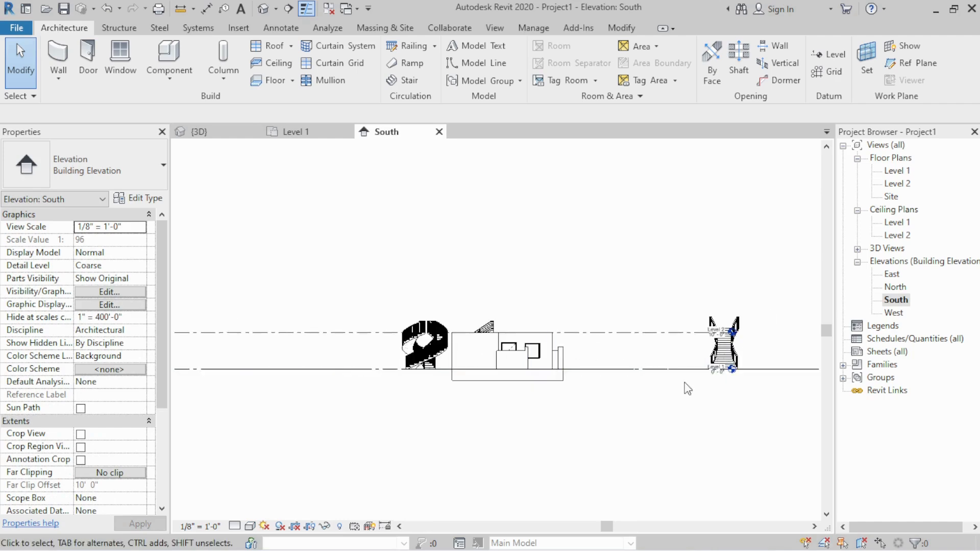
pyautogui.scroll(2, 688, 389)
pyautogui.moveTo(434, 342); pyautogui.dragTo(541, 357, button='middle')
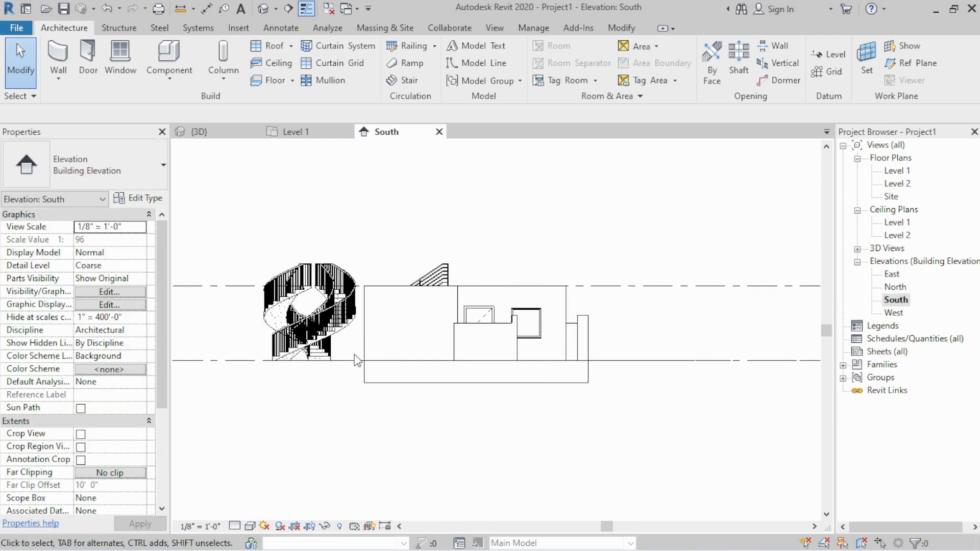
pyautogui.scroll(-2, 356, 349)
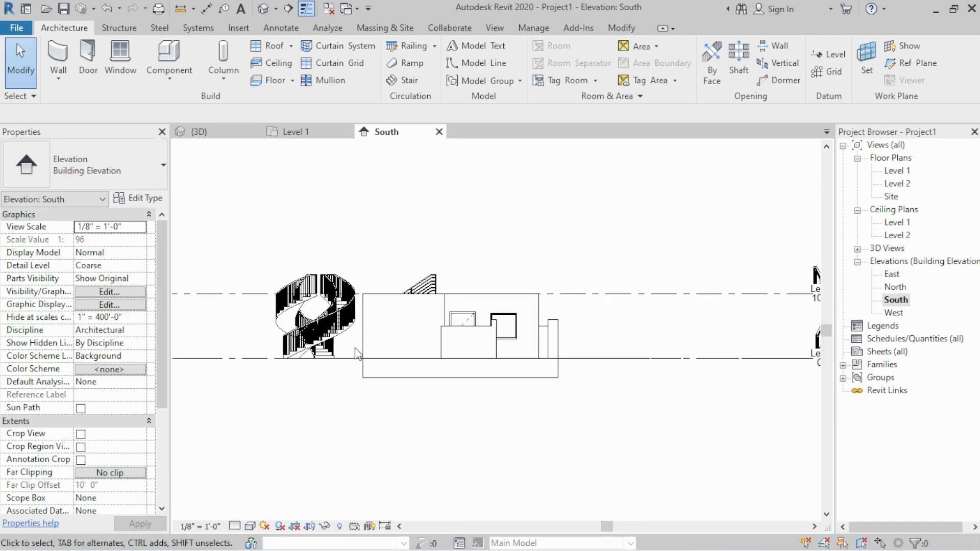
pyautogui.moveTo(532, 346); pyautogui.dragTo(514, 333, button='middle')
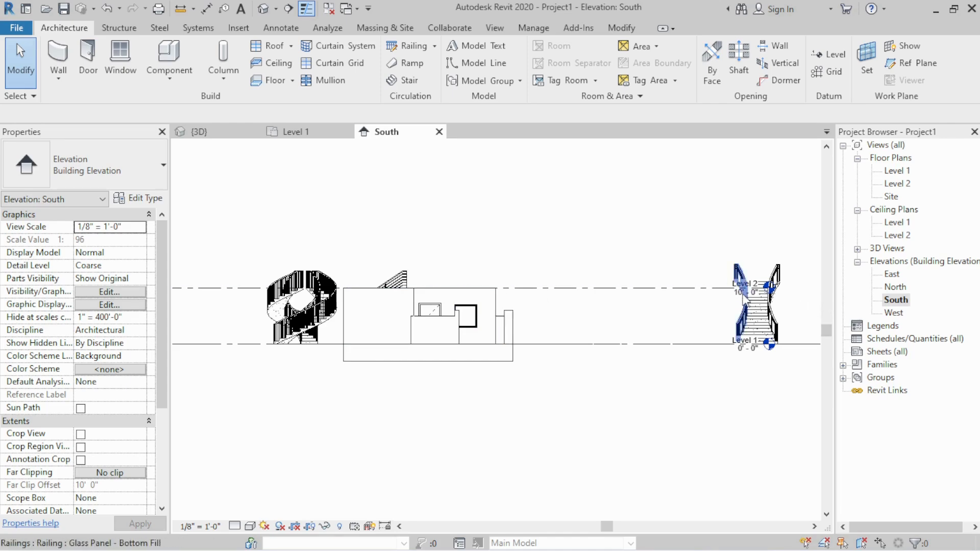
pyautogui.scroll(4, 725, 297)
pyautogui.scroll(3, 722, 301)
pyautogui.moveTo(723, 300); pyautogui.dragTo(557, 258, button='middle')
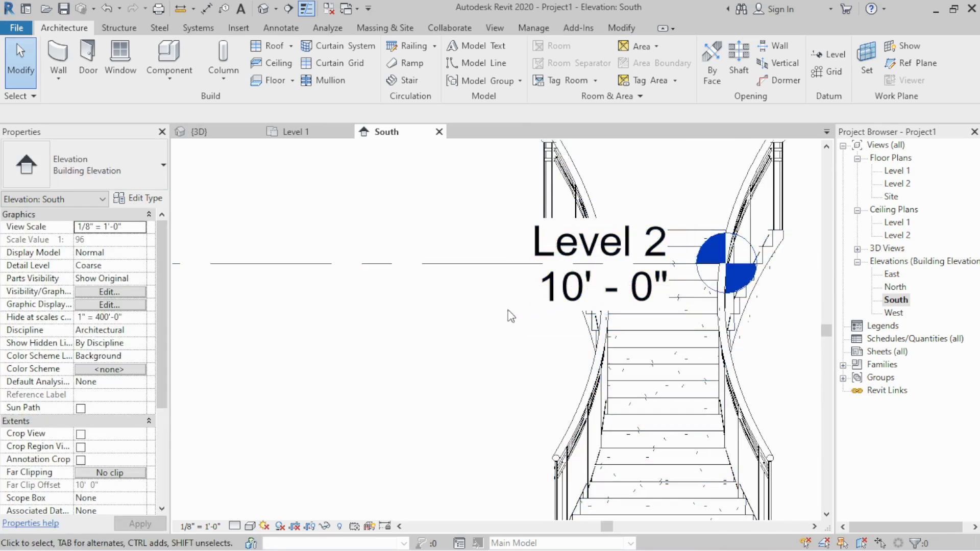
# - Open the Level 2 floor plan and frame it on the house plan
pyautogui.doubleClick(907, 186)
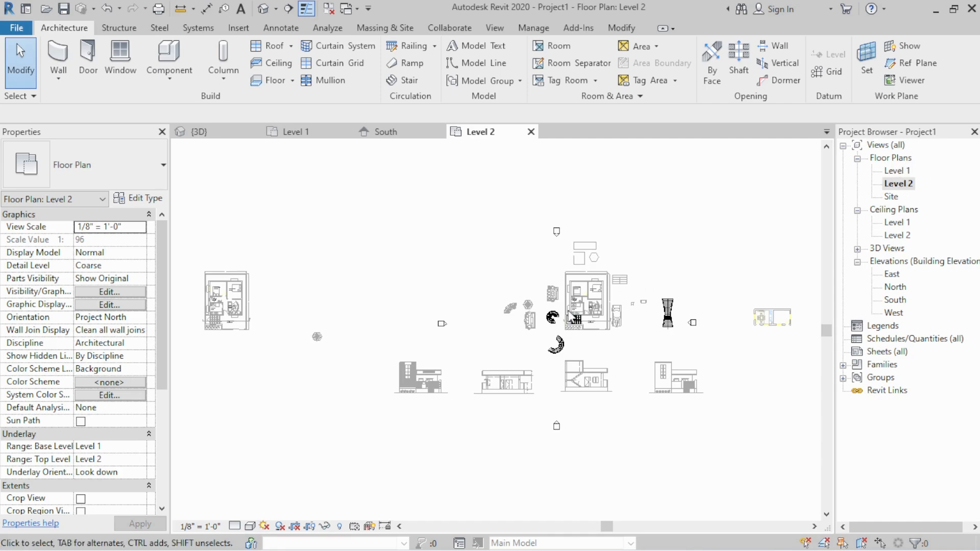
pyautogui.scroll(8, 591, 304)
pyautogui.moveTo(629, 279); pyautogui.dragTo(537, 305, button='middle')
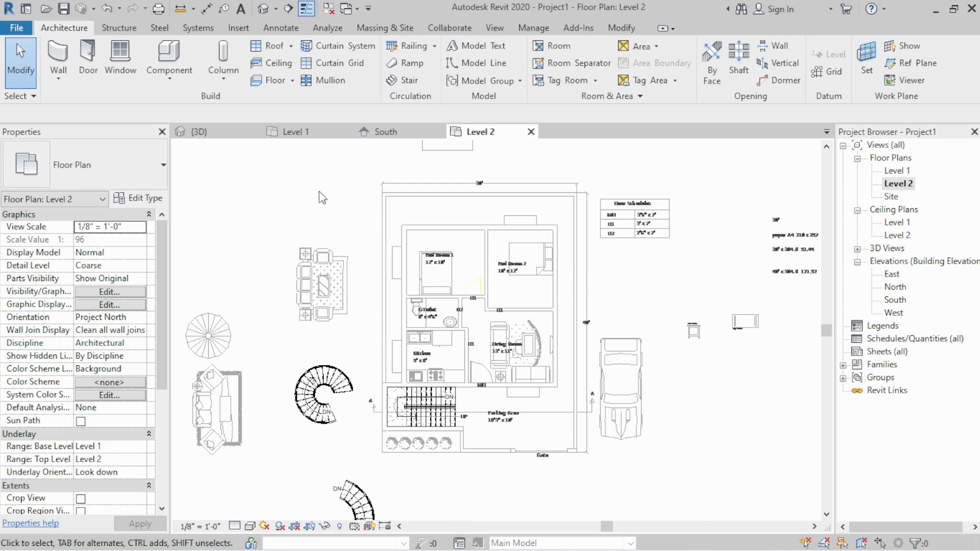
pyautogui.moveTo(363, 328); pyautogui.dragTo(399, 340, button='middle')
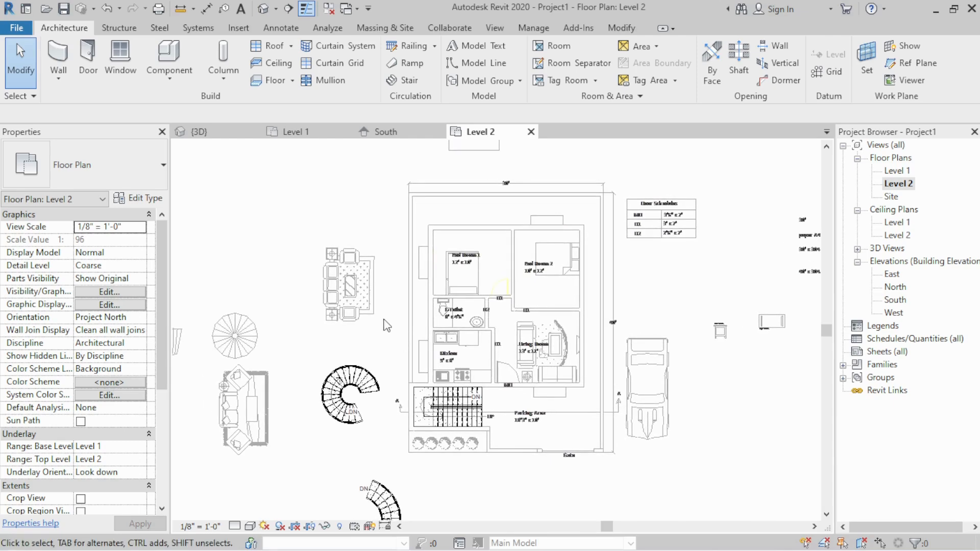
pyautogui.scroll(4, 412, 317)
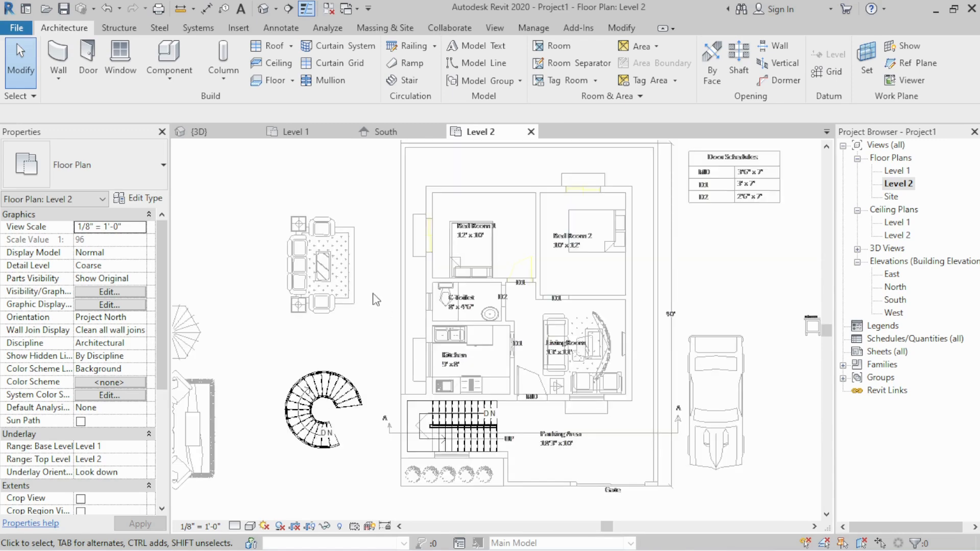
# - Start a roof by footprint on Level 2 and duplicate the Generic - 12" roof type as Slab 5"
pyautogui.click(270, 51)
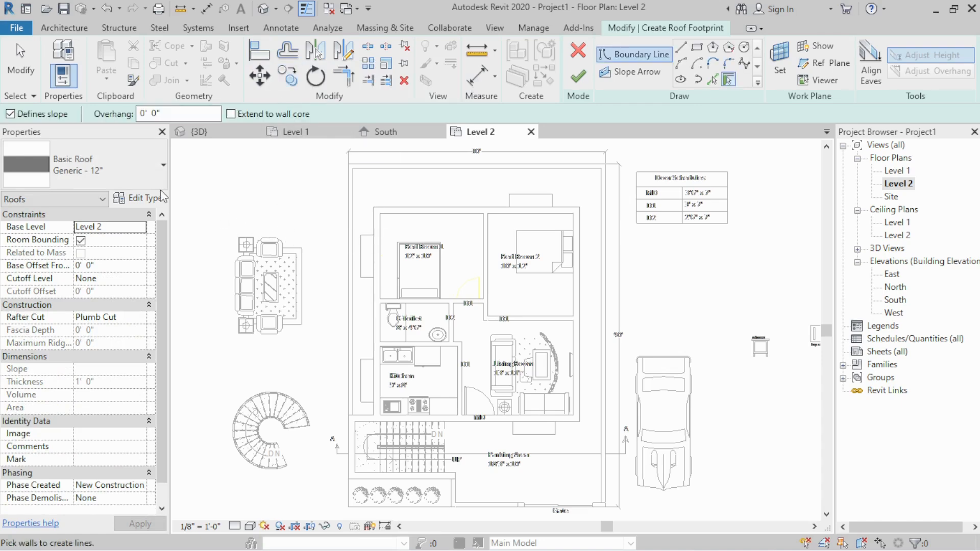
pyautogui.click(140, 198)
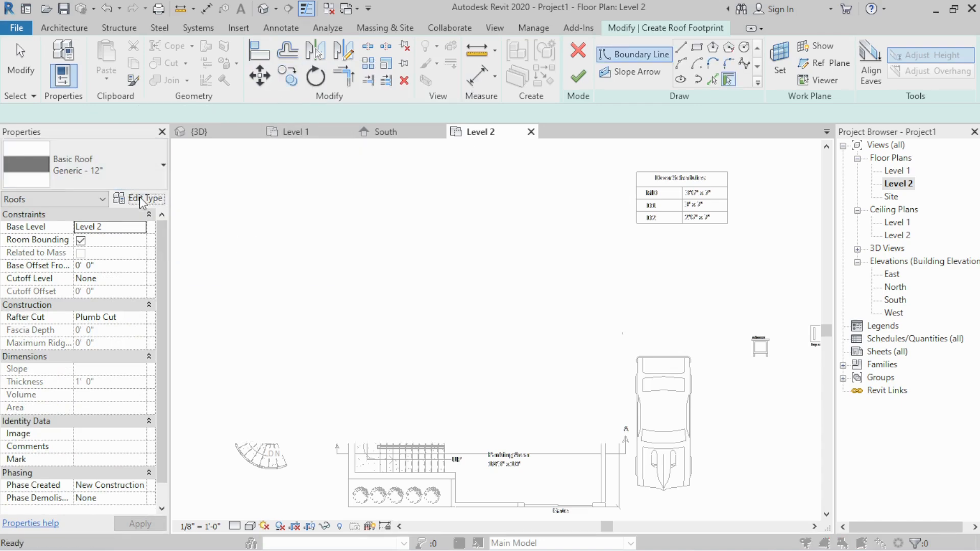
pyautogui.moveTo(289, 46); pyautogui.dragTo(560, 45)
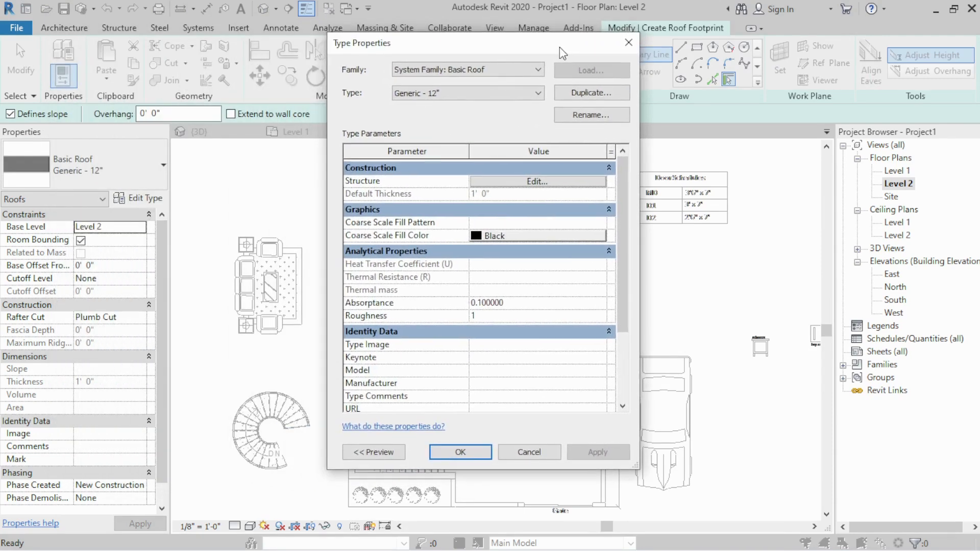
pyautogui.click(590, 94)
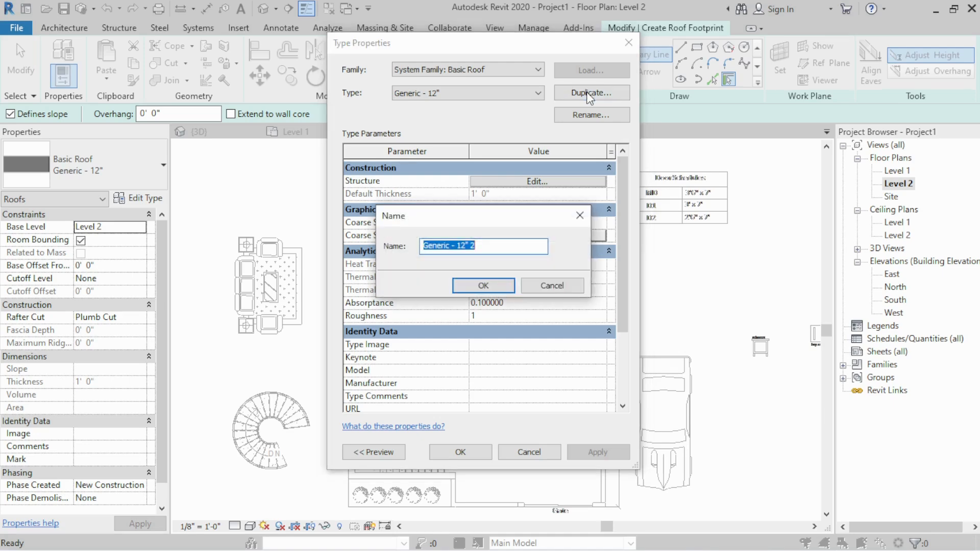
pyautogui.write('Slab 5')
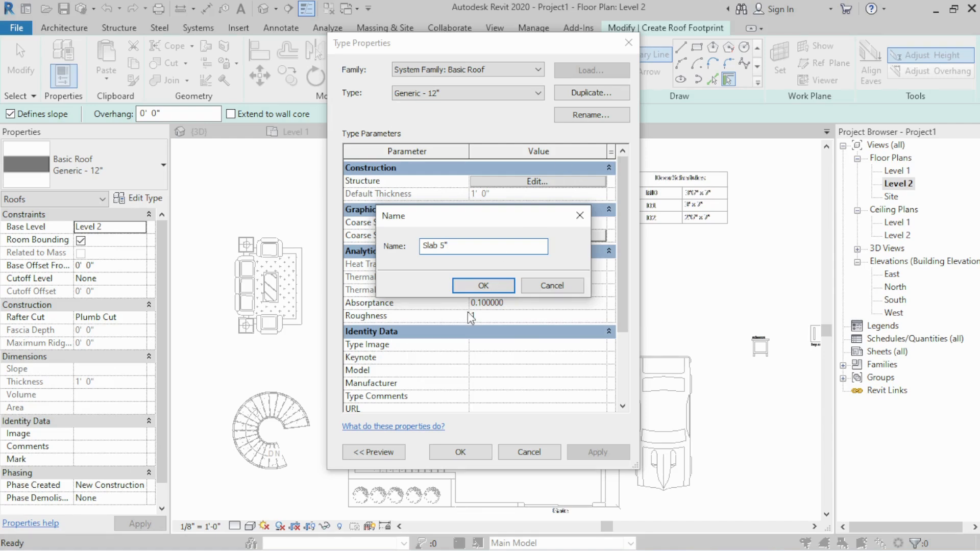
pyautogui.click(487, 284)
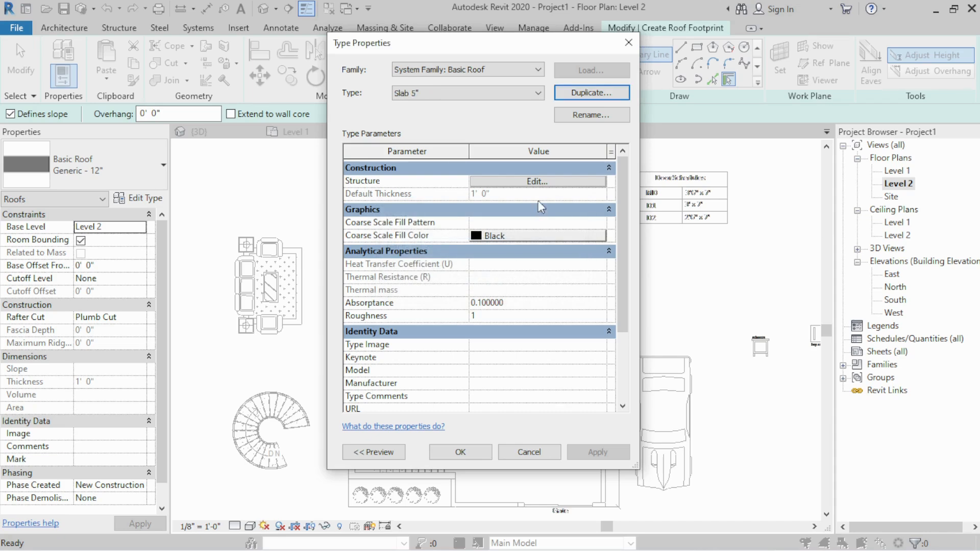
# - Set the Structure layer thickness of the Slab 5" roof type to 5"
pyautogui.click(537, 182)
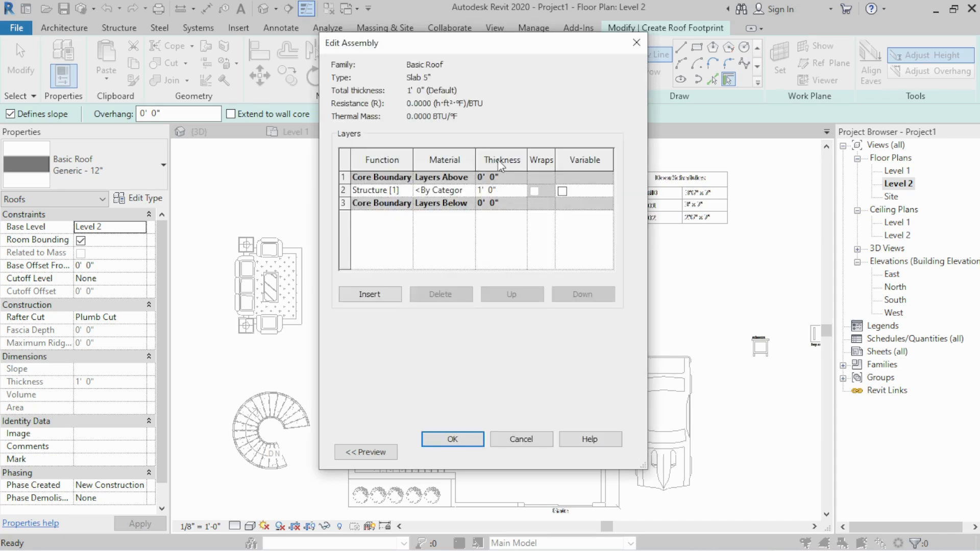
pyautogui.click(511, 191)
pyautogui.click(451, 439)
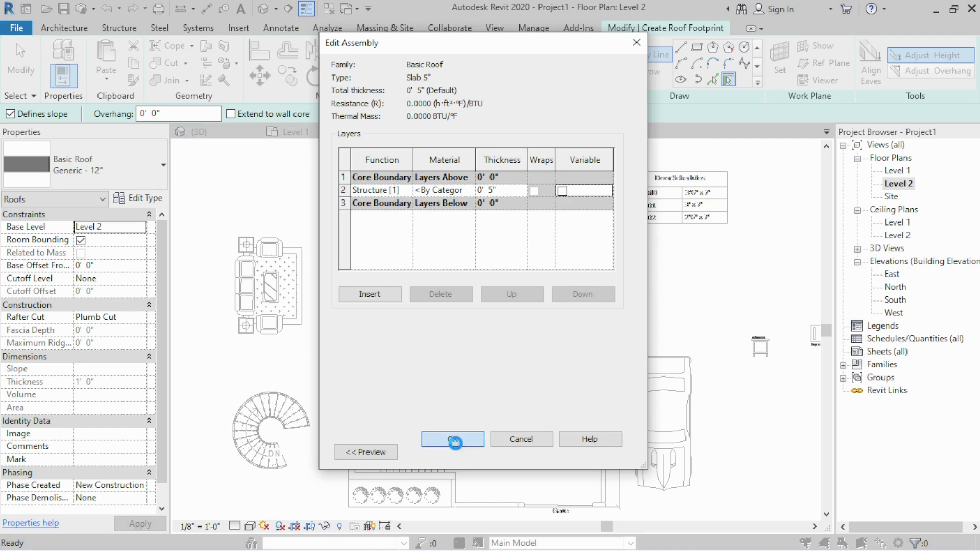
pyautogui.click(453, 454)
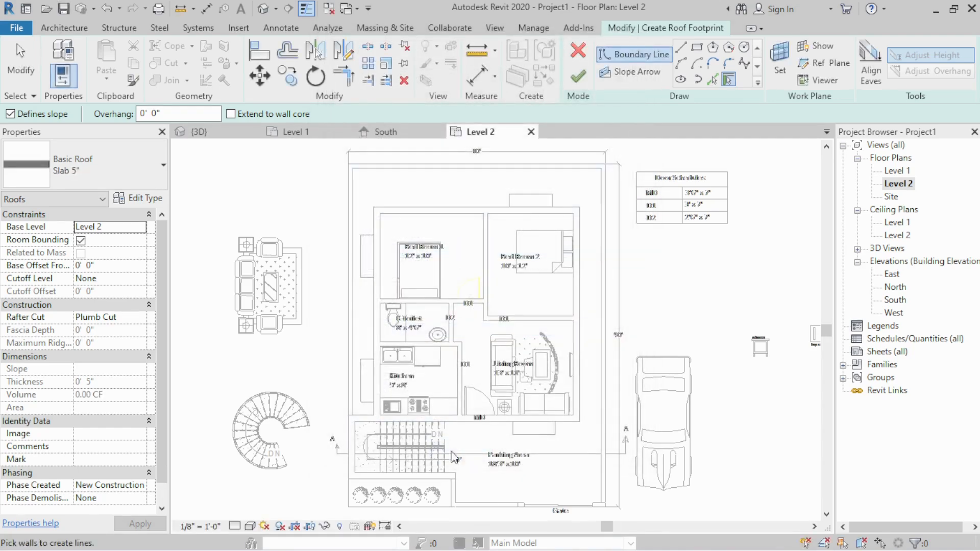
# - Draw a rectangular roof boundary about 30' by 40' along the plan's outer edge, ending at the corner beside the gate
pyautogui.scroll(-2, 422, 325)
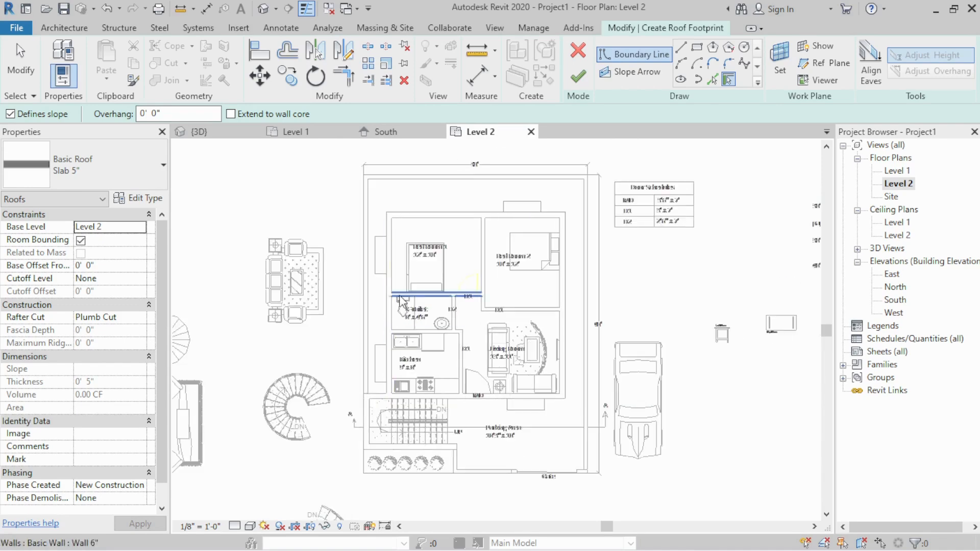
pyautogui.click(696, 50)
pyautogui.scroll(4, 354, 182)
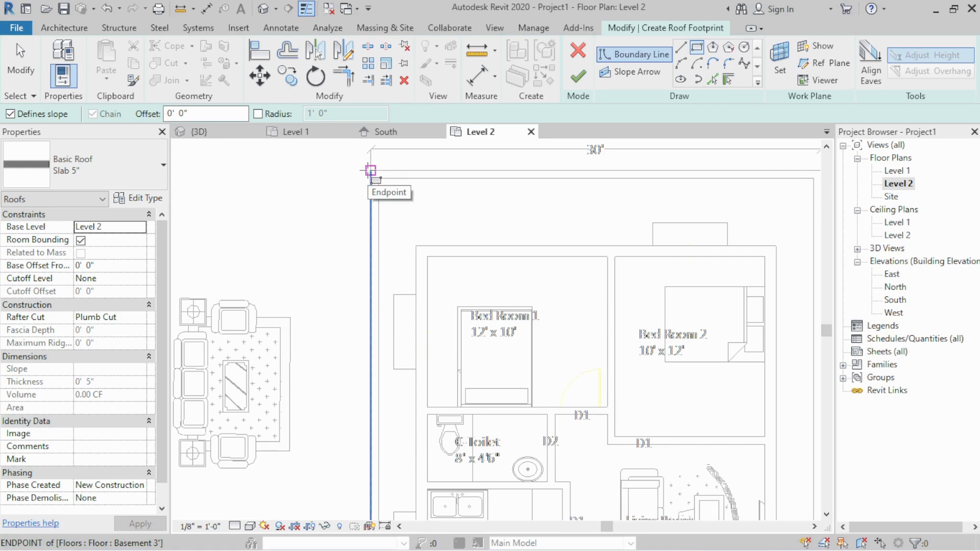
pyautogui.click(370, 170)
pyautogui.scroll(-3, 371, 171)
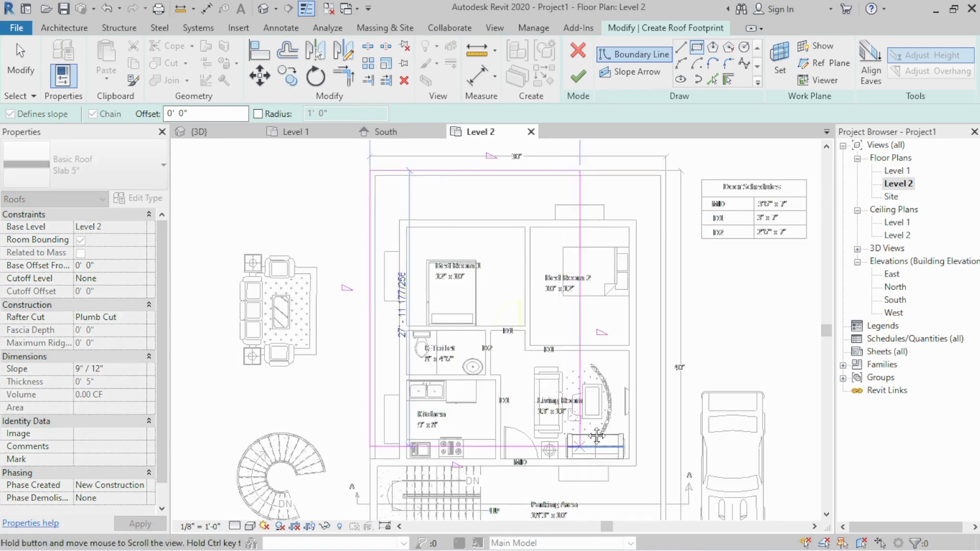
pyautogui.scroll(7, 656, 433)
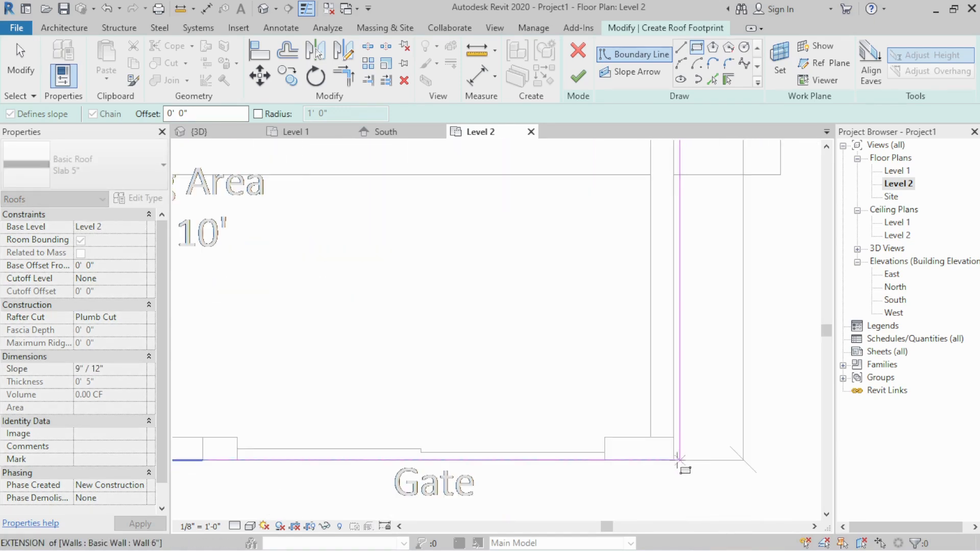
pyautogui.click(674, 460)
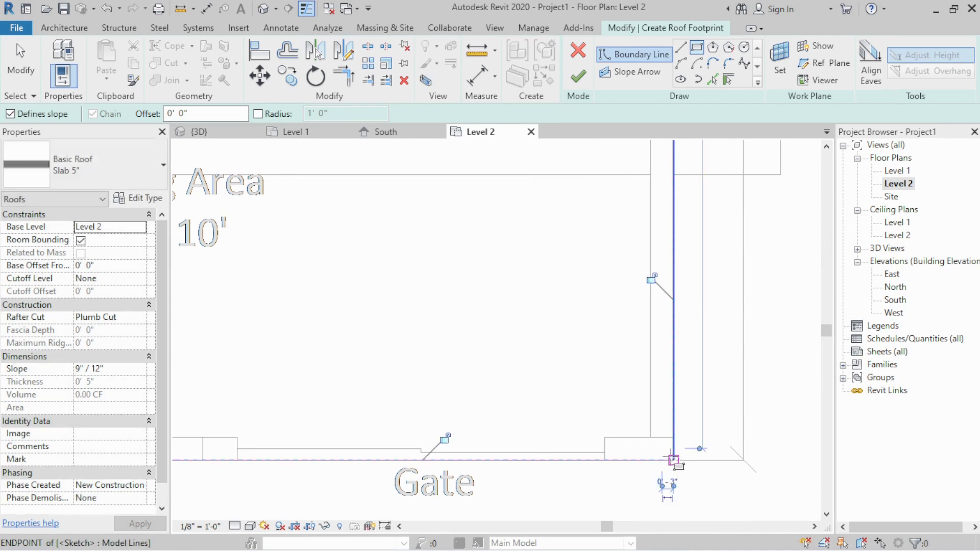
# - Finish the roof footprint, attach the highlighted walls to the roof, and deselect it
pyautogui.click(578, 76)
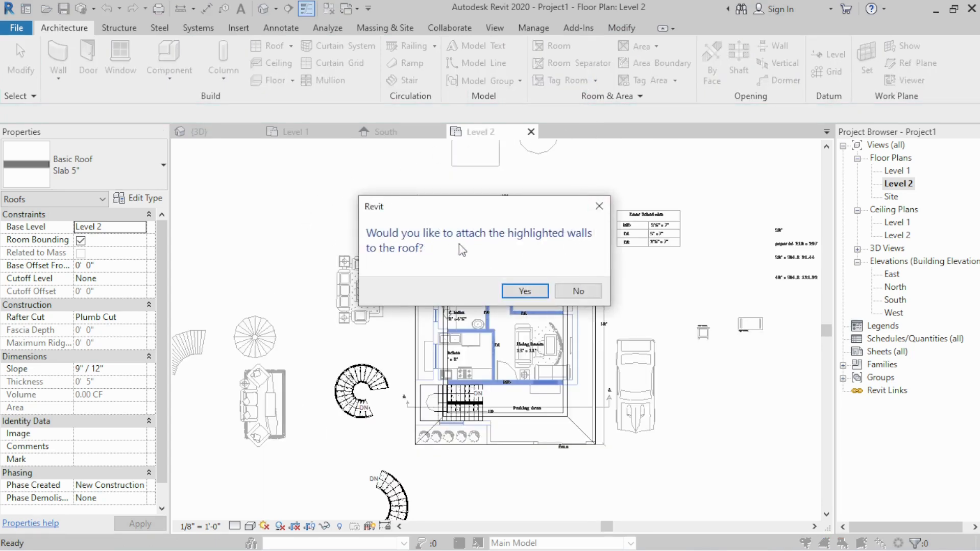
pyautogui.click(525, 291)
pyautogui.scroll(5, 529, 293)
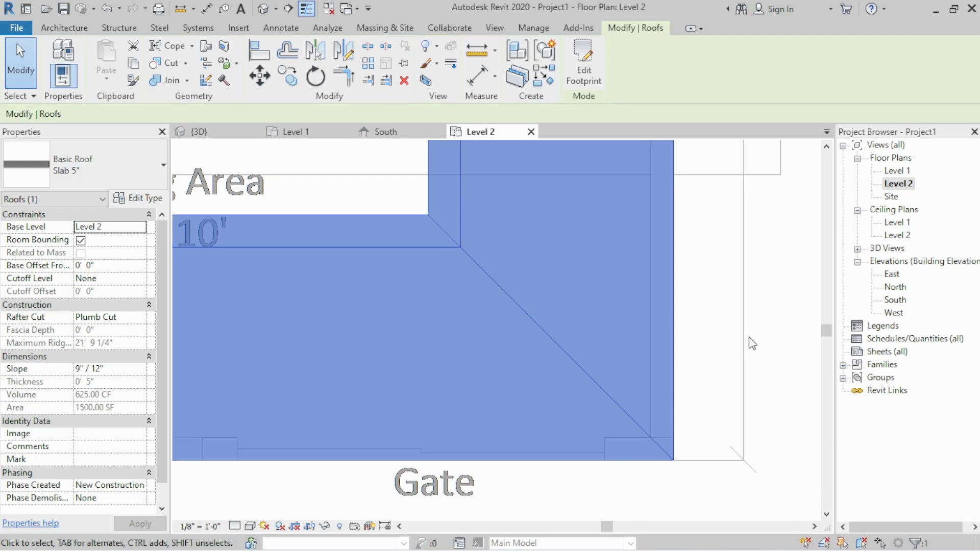
pyautogui.click(702, 344)
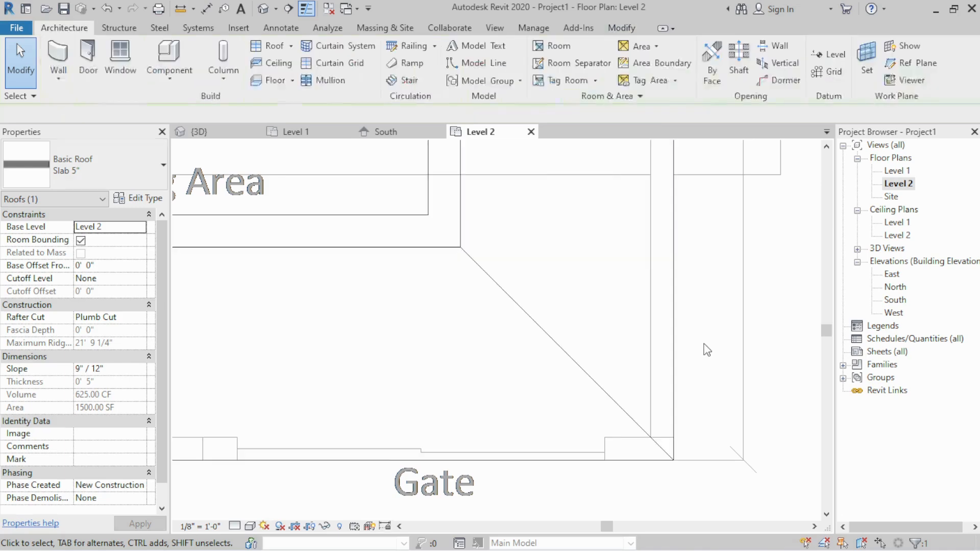
# - Examine the shape of the new roof over the house in the Level 2 plan and the 3D view
pyautogui.middleClick(705, 345)
pyautogui.middleClick(704, 345)
pyautogui.scroll(6, 580, 290)
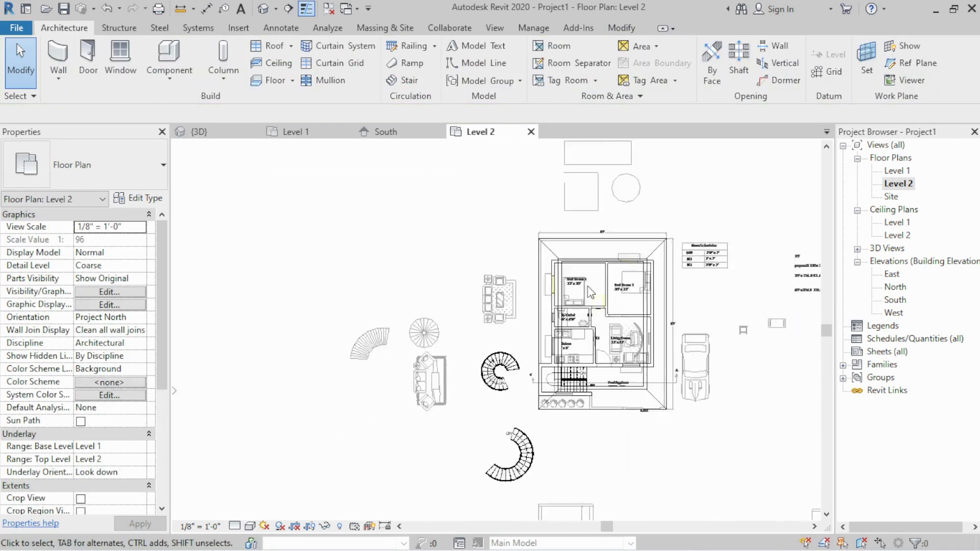
pyautogui.click(210, 135)
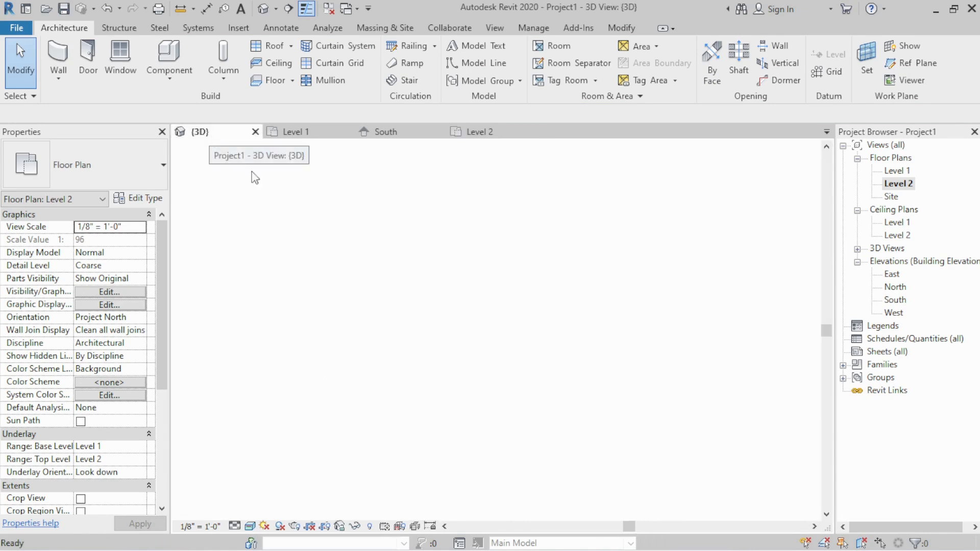
pyautogui.scroll(5, 618, 276)
pyautogui.scroll(-4, 547, 298)
pyautogui.keyDown('shift'); pyautogui.moveTo(523, 323); pyautogui.dragTo(512, 342, button='middle'); pyautogui.keyUp('shift')
pyautogui.click(493, 280)
pyautogui.click(459, 226)
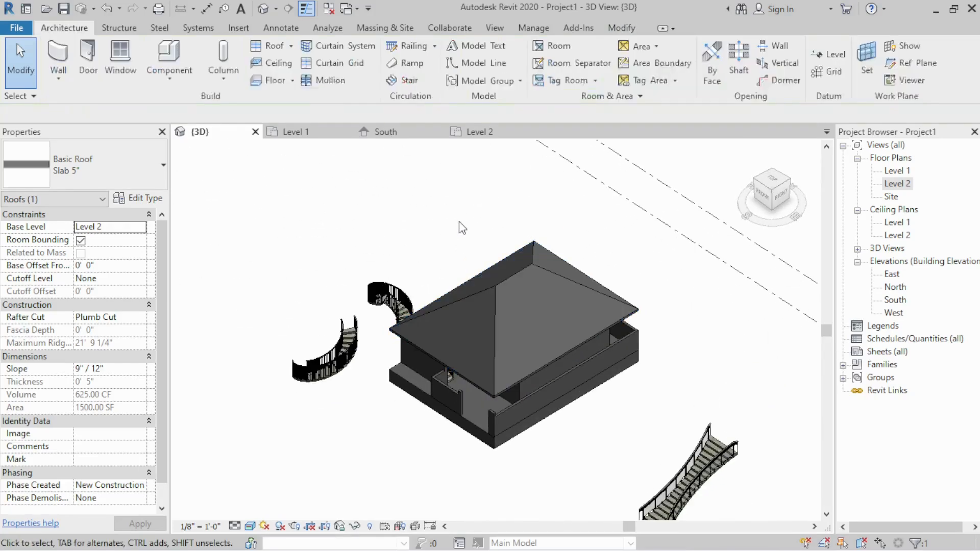
# - Edit the roof's footprint on Level 2, turn off Defines Slope for all four boundary lines, and finish the sketch
pyautogui.click(480, 132)
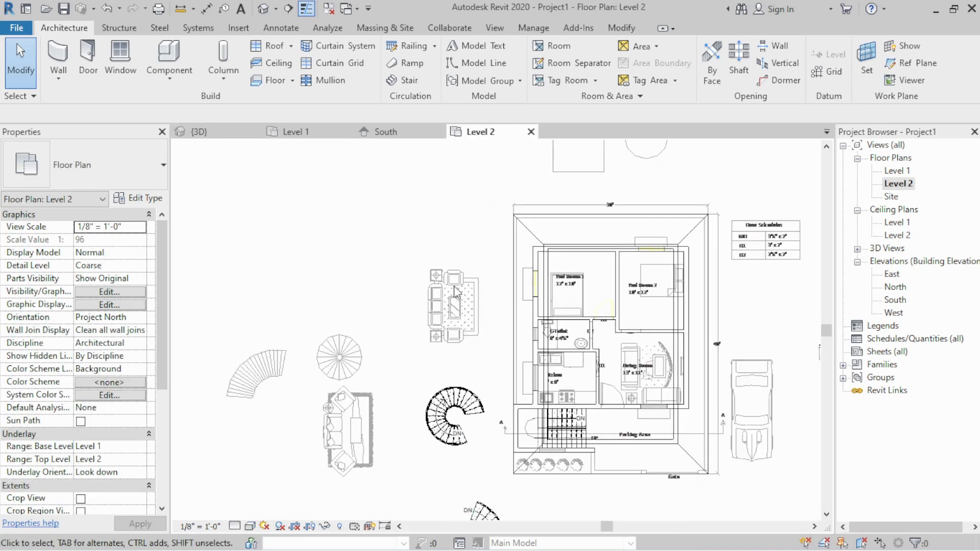
pyautogui.click(535, 231)
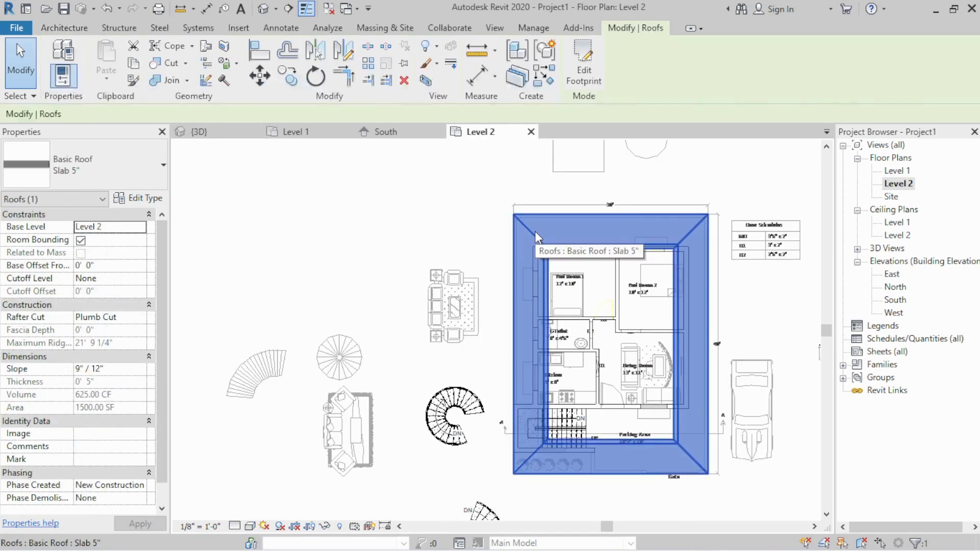
pyautogui.click(570, 80)
pyautogui.scroll(-2, 399, 235)
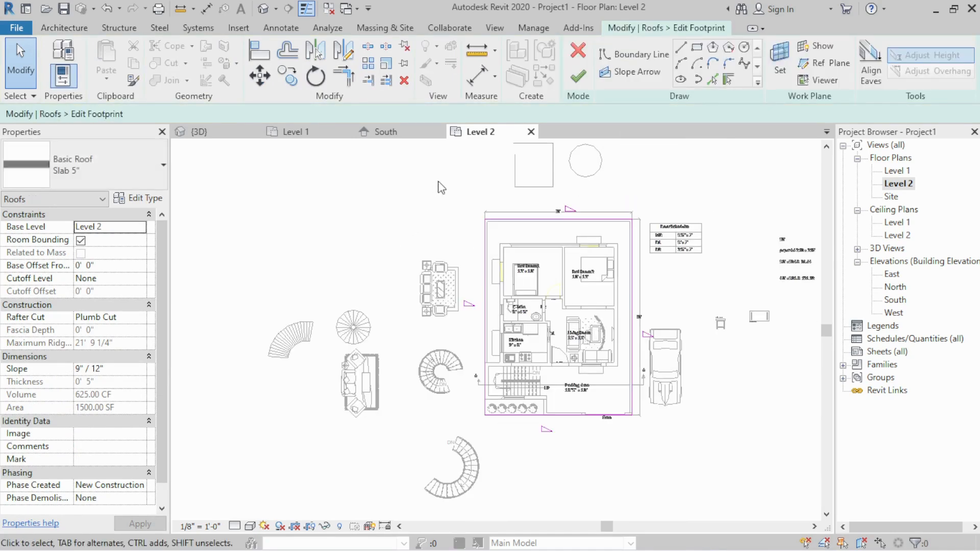
pyautogui.moveTo(438, 181)
pyautogui.mouseDown()
pyautogui.moveTo(472, 233)
pyautogui.moveTo(666, 415)
pyautogui.moveTo(704, 498)
pyautogui.mouseUp()
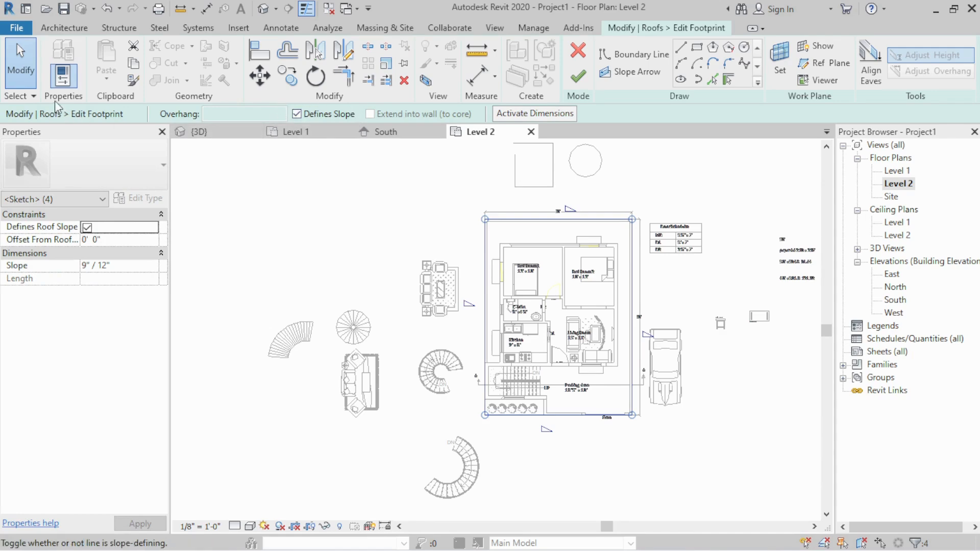
pyautogui.click(297, 115)
pyautogui.click(576, 78)
pyautogui.click(376, 214)
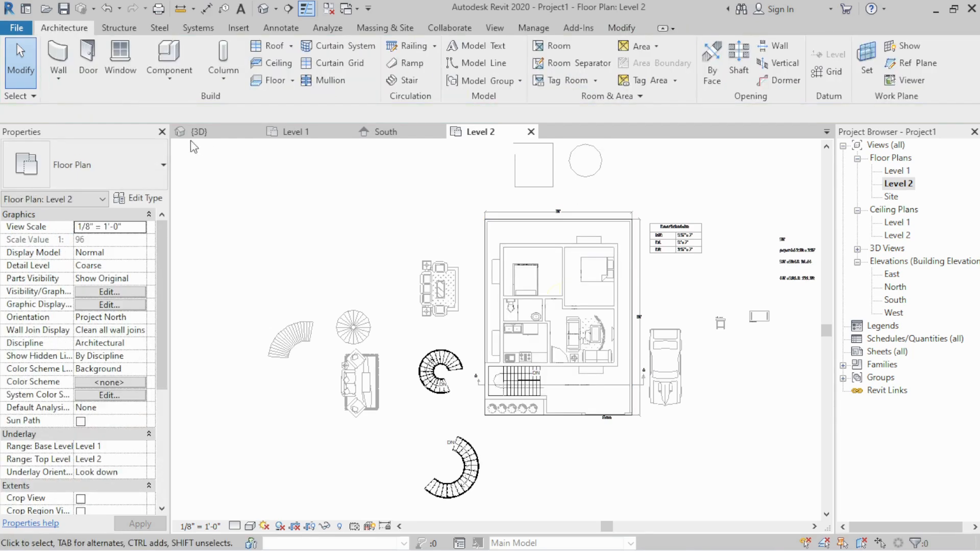
# - Inspect the edited roof and the place where the stair railing meets it, comparing the 3D view with the Level 2 plan
pyautogui.click(200, 131)
pyautogui.scroll(4, 461, 365)
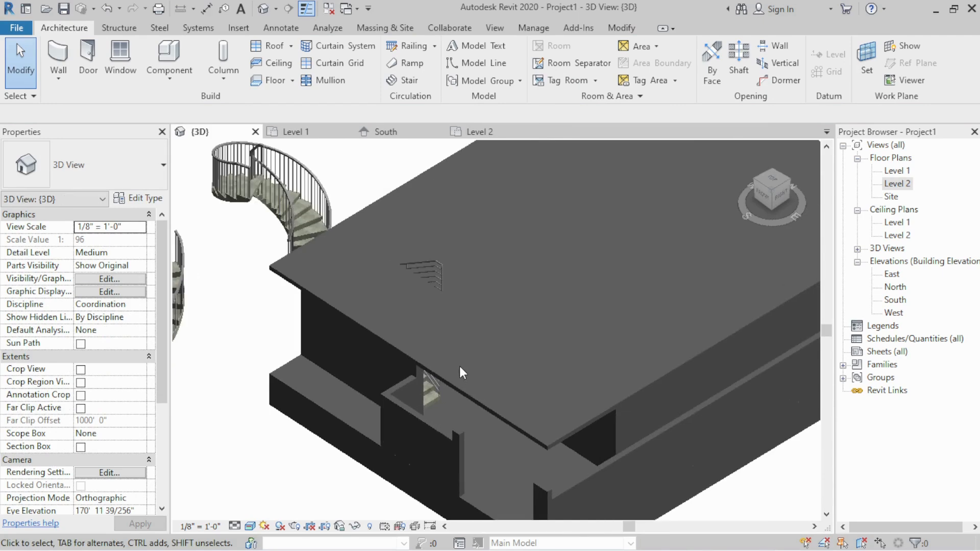
pyautogui.scroll(-4, 459, 353)
pyautogui.keyDown('shift'); pyautogui.moveTo(459, 357); pyautogui.dragTo(413, 332, button='middle'); pyautogui.keyUp('shift')
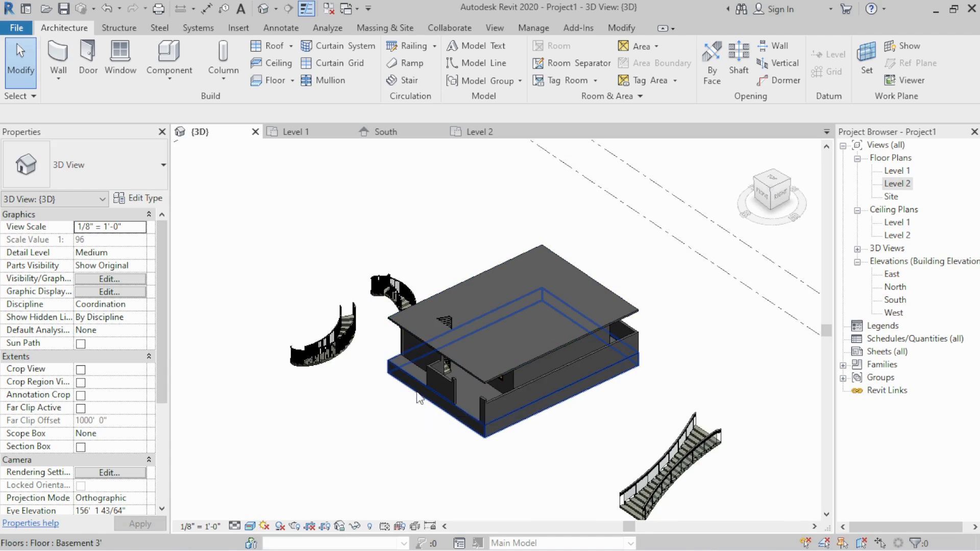
pyautogui.click(486, 133)
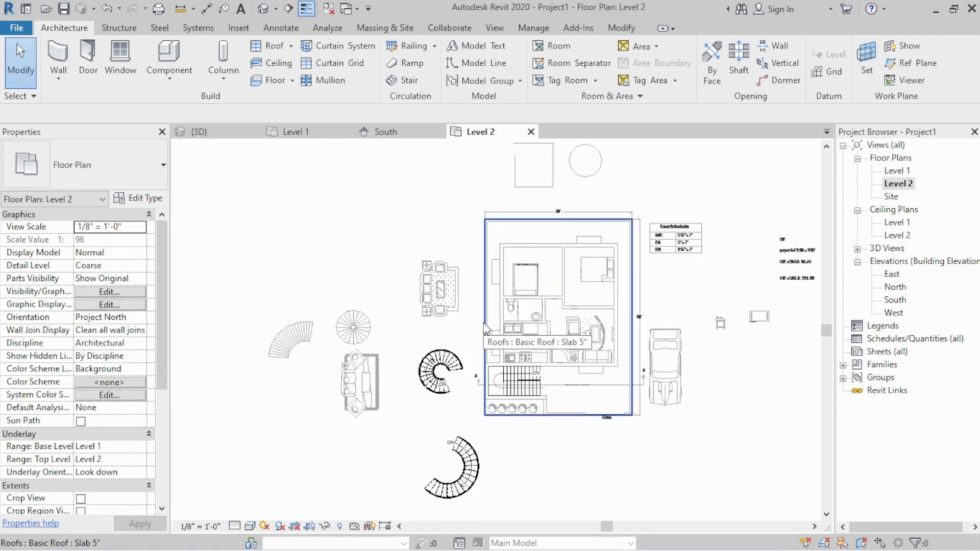
pyautogui.click(173, 132)
pyautogui.scroll(5, 416, 338)
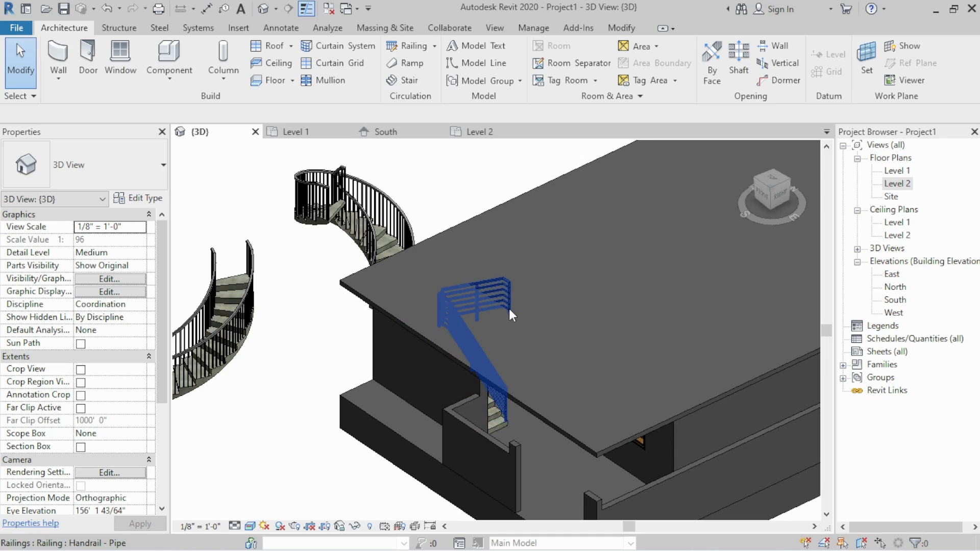
# - Open the roof's footprint for editing on Level 2 and start a rectangular boundary line at the stair
pyautogui.click(475, 132)
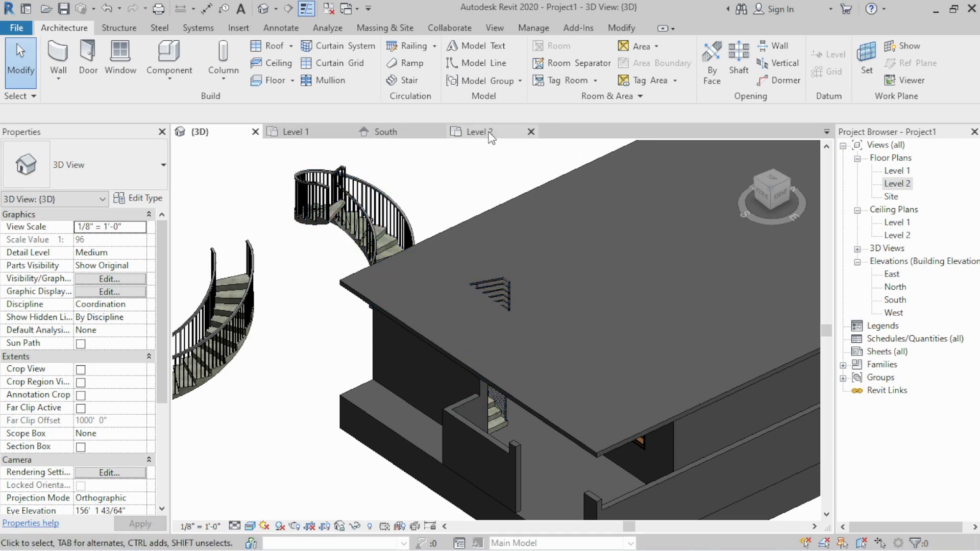
pyautogui.click(485, 305)
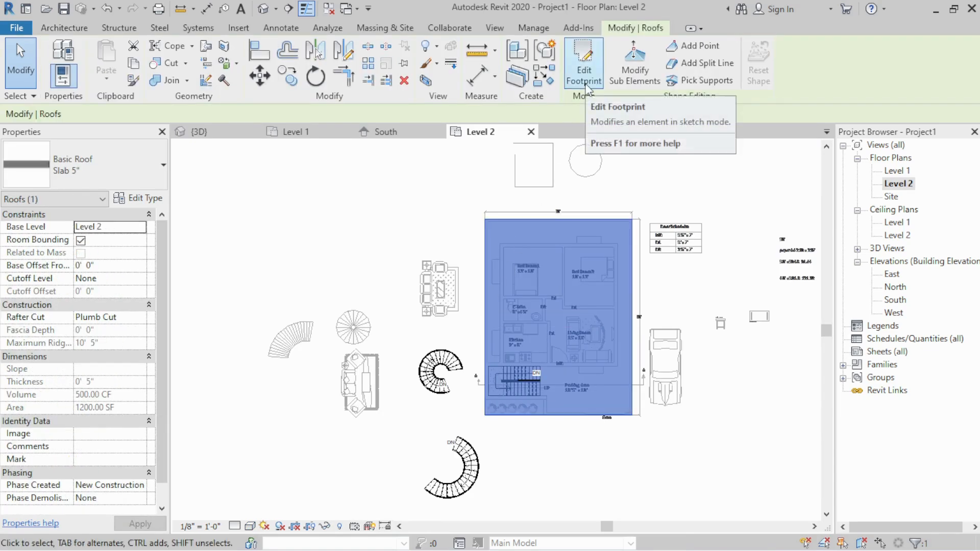
pyautogui.scroll(7, 505, 427)
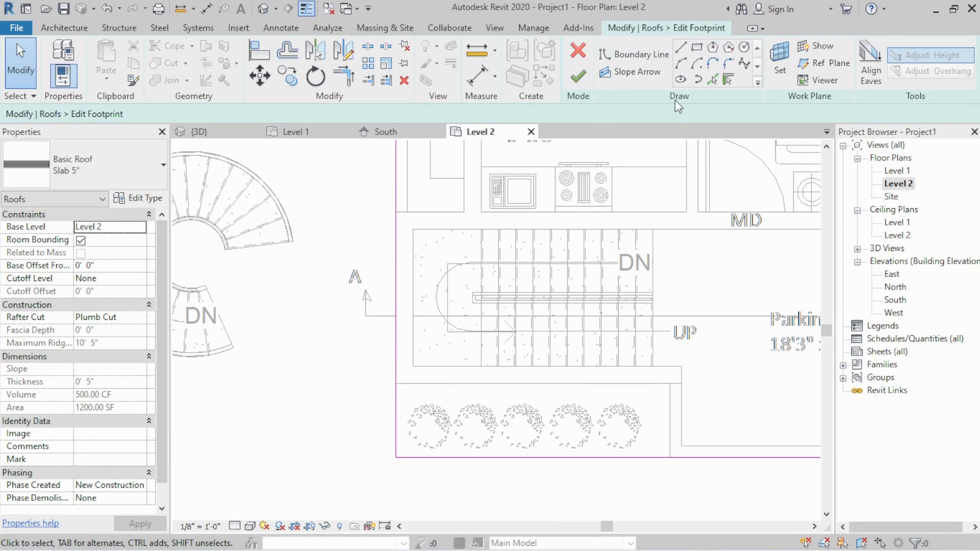
pyautogui.click(707, 50)
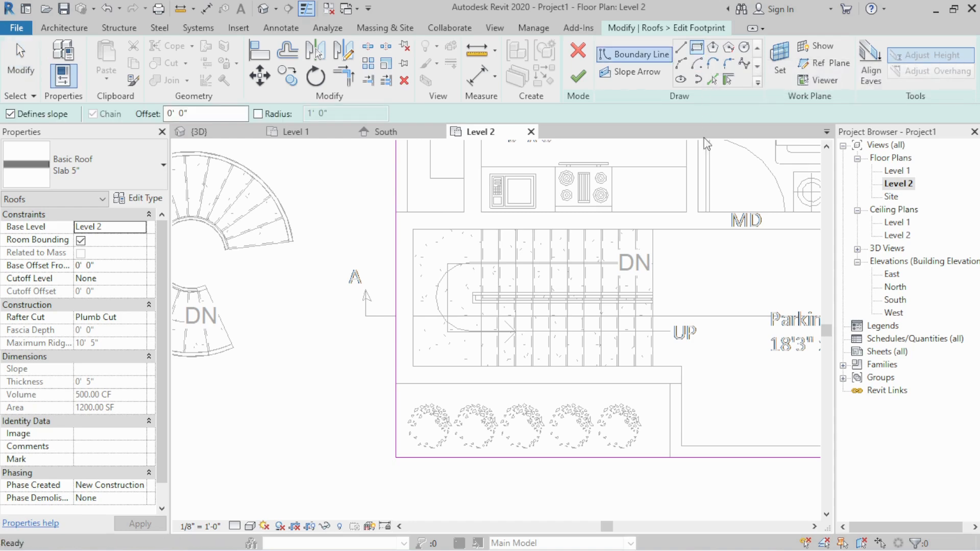
pyautogui.scroll(4, 647, 293)
pyautogui.scroll(-1, 688, 382)
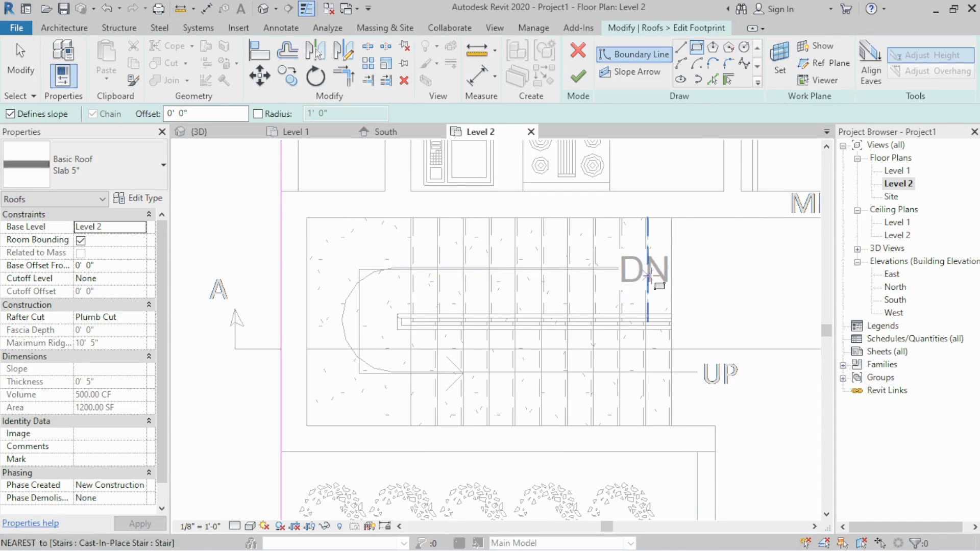
pyautogui.scroll(2, 648, 276)
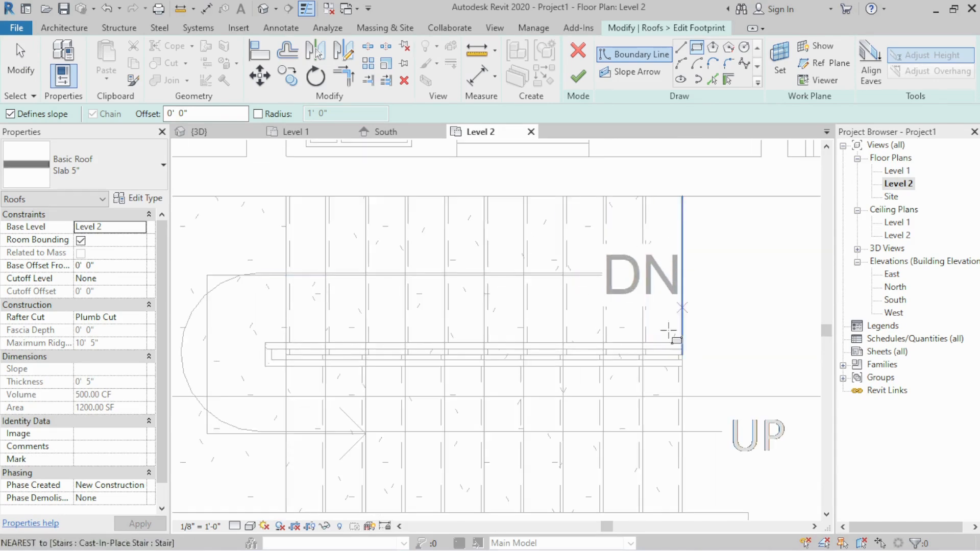
pyautogui.click(682, 196)
pyautogui.scroll(-2, 683, 196)
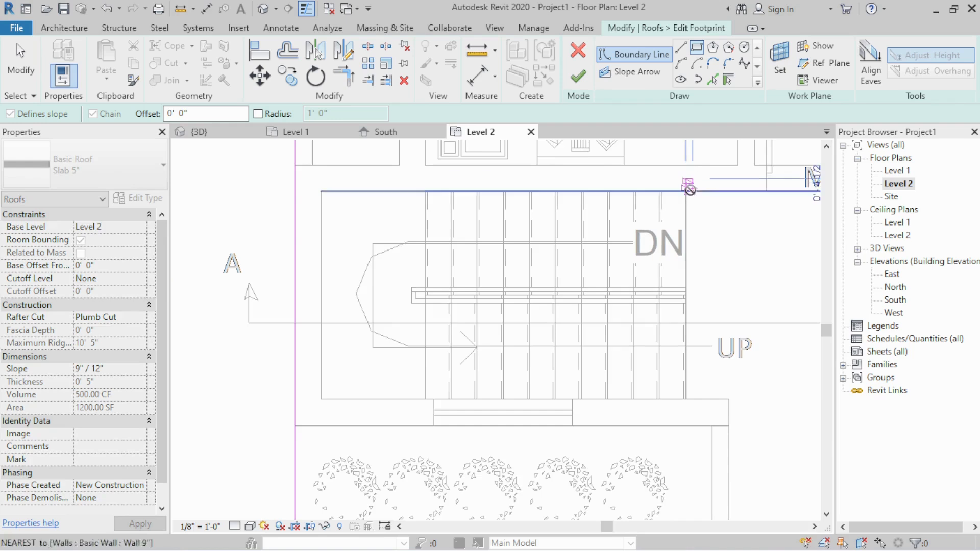
pyautogui.click(630, 298)
pyautogui.press('Escape')
pyautogui.press('Escape')
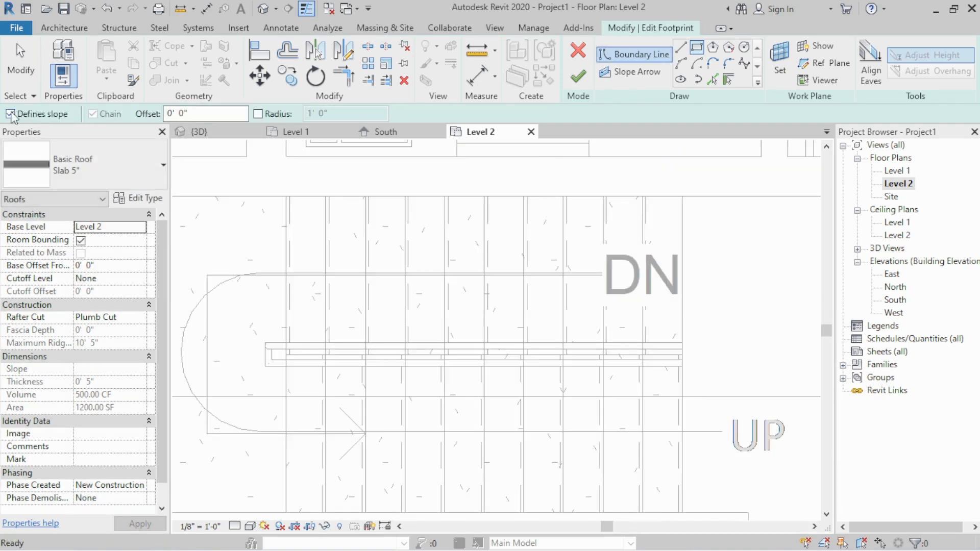
# - With Defines Slope off, draw a rectangular boundary about 6'-0" wide around the whole stair, finish the roof footprint, and deselect the roof
pyautogui.click(14, 116)
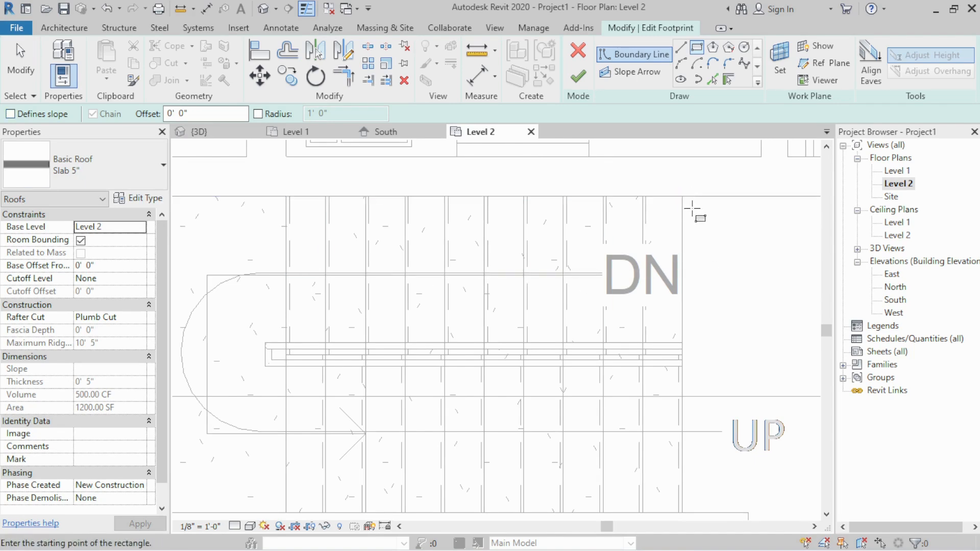
pyautogui.scroll(-2, 666, 249)
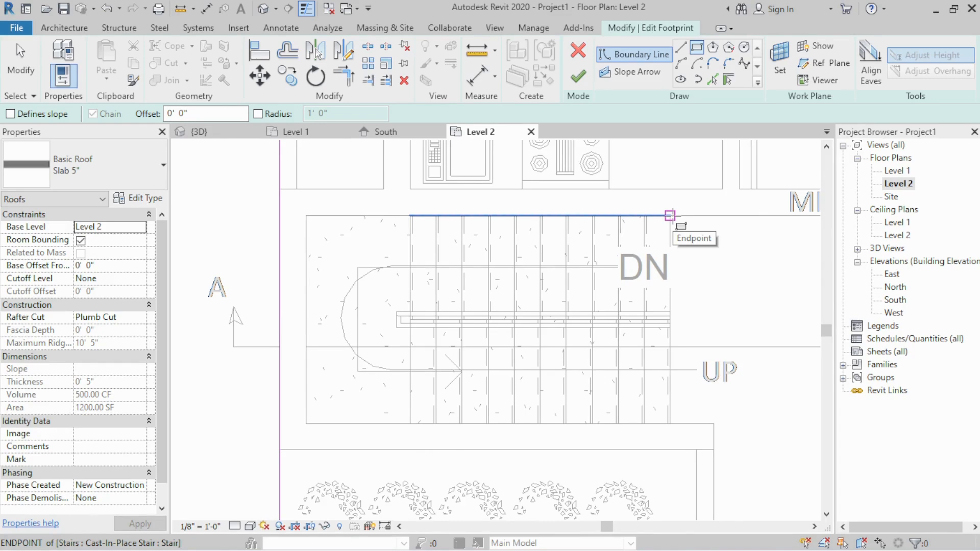
pyautogui.click(669, 215)
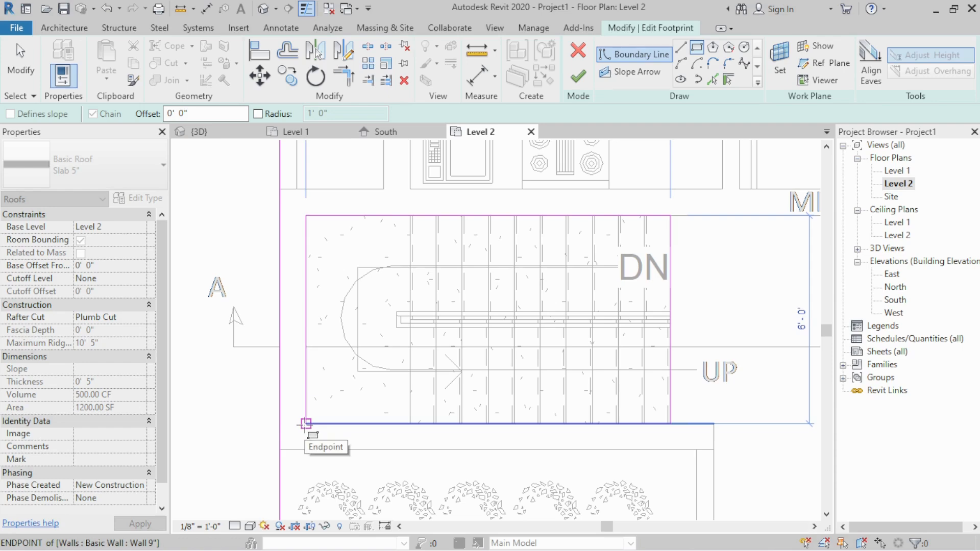
pyautogui.click(306, 424)
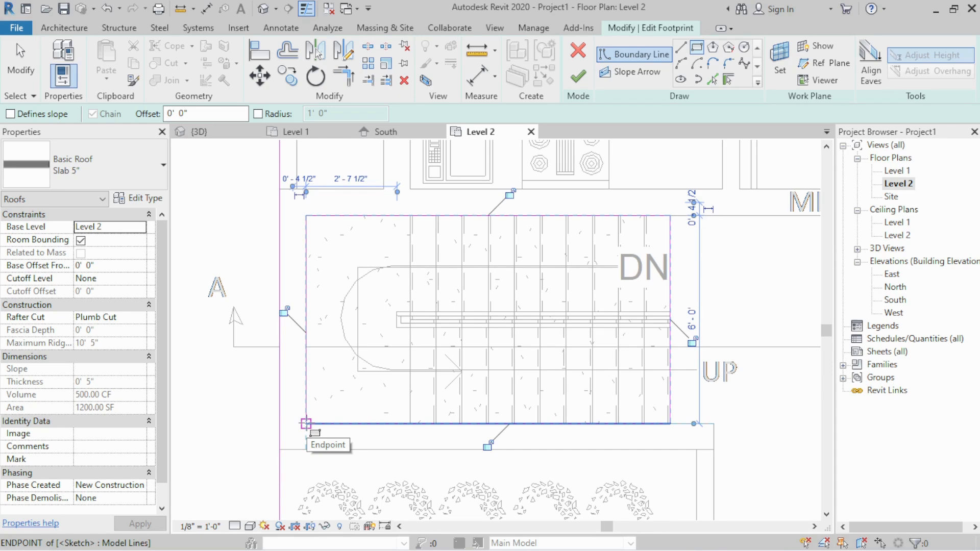
pyautogui.press('Escape')
pyautogui.press('Escape')
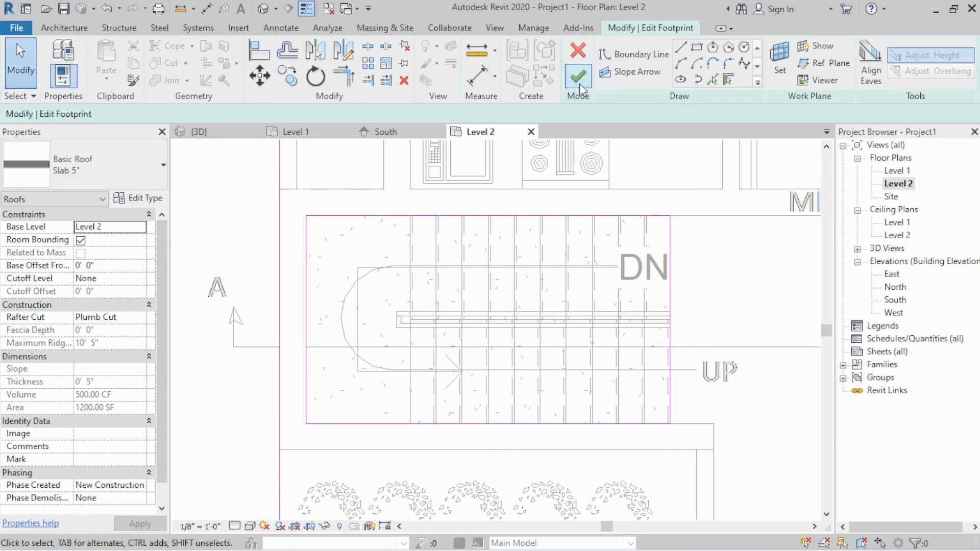
pyautogui.click(579, 81)
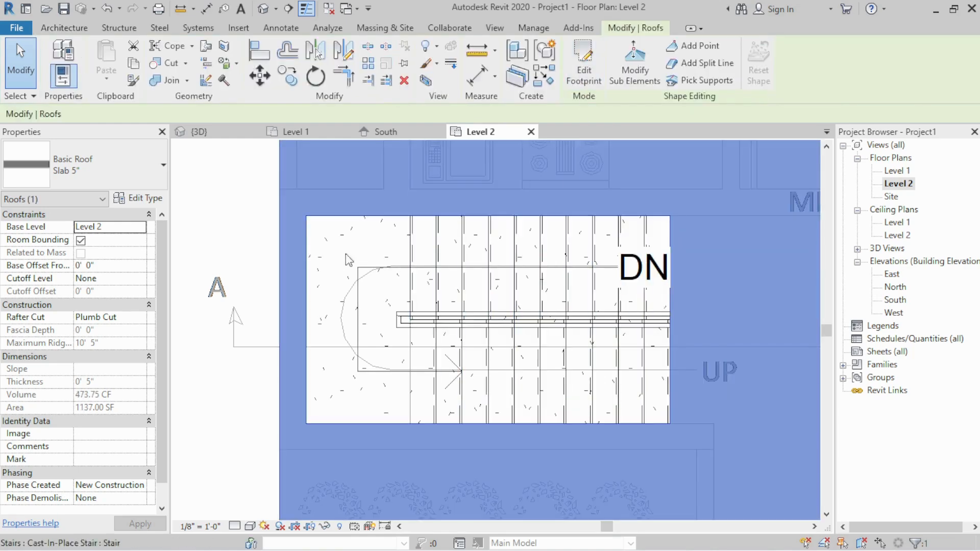
pyautogui.press('Escape')
# - Inspect the stair opening in the roof slab from several angles in the 3D view
pyautogui.click(199, 132)
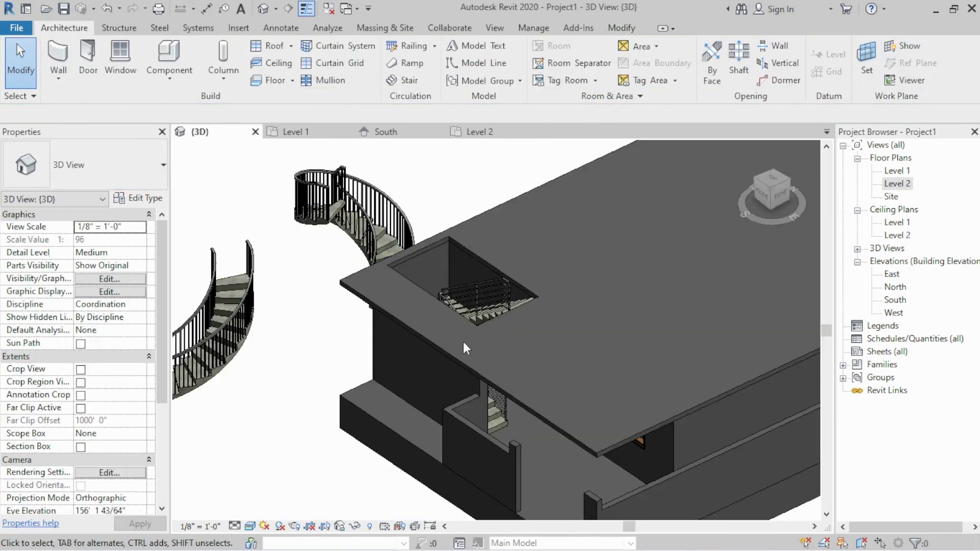
pyautogui.keyDown('shift'); pyautogui.moveTo(427, 329); pyautogui.dragTo(631, 387, button='middle'); pyautogui.keyUp('shift')
pyautogui.scroll(-4, 587, 380)
pyautogui.scroll(8, 612, 388)
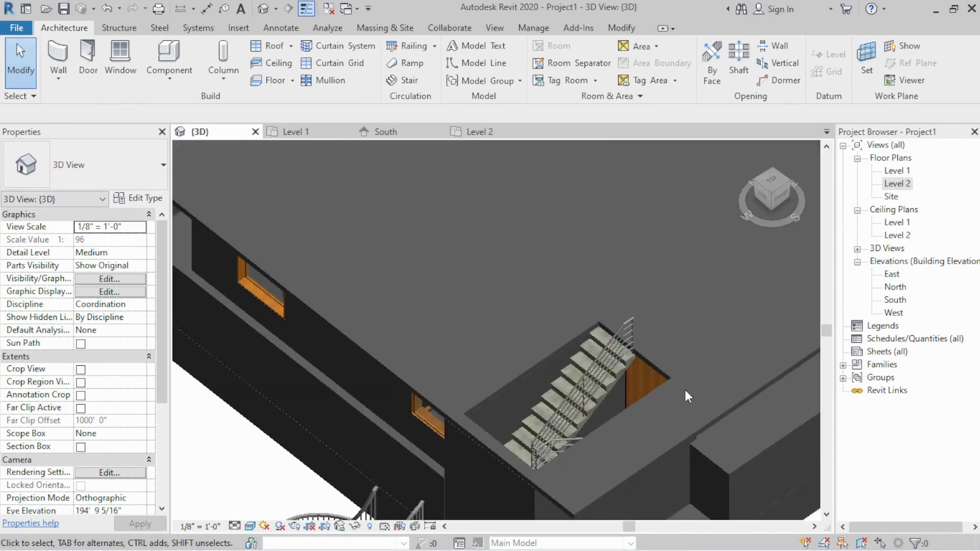
pyautogui.scroll(-3, 447, 313)
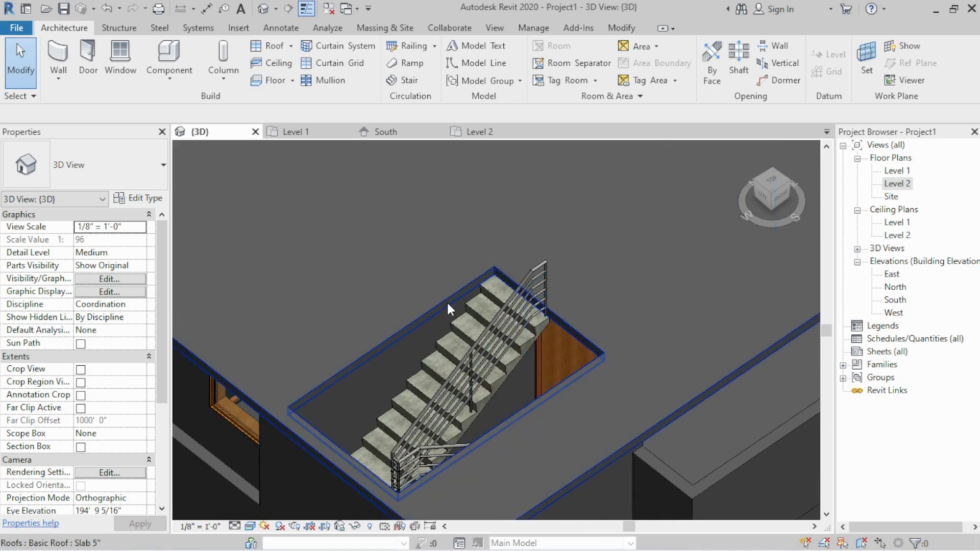
pyautogui.click(447, 304)
pyautogui.scroll(-3, 469, 319)
pyautogui.keyDown('shift'); pyautogui.moveTo(470, 319); pyautogui.dragTo(462, 293, button='middle'); pyautogui.keyUp('shift')
pyautogui.scroll(-3, 461, 291)
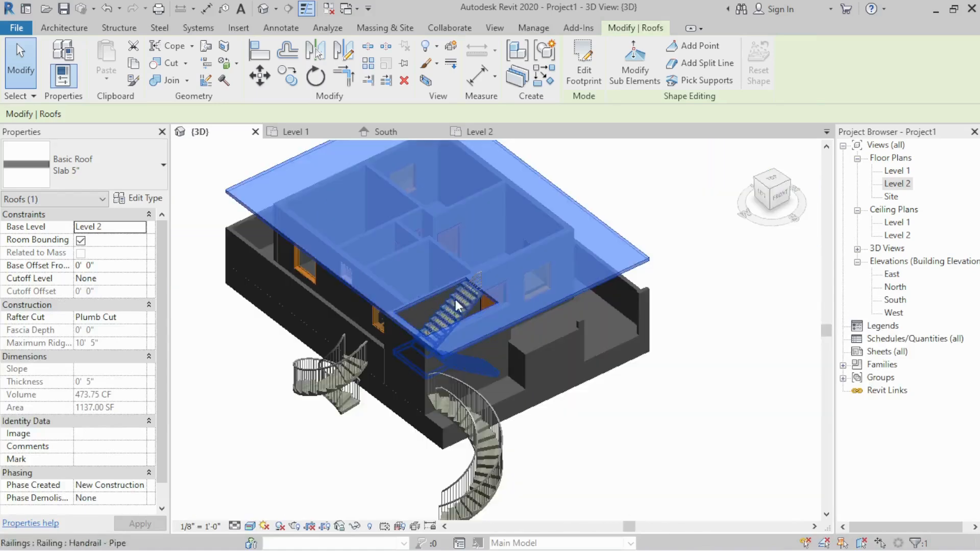
# - Delete the two curved stairs standing beside the house in the 3D view
pyautogui.click(288, 414)
pyautogui.scroll(-4, 302, 352)
pyautogui.keyDown('shift'); pyautogui.moveTo(374, 412); pyautogui.dragTo(361, 474, button='middle'); pyautogui.keyUp('shift')
pyautogui.scroll(3, 360, 476)
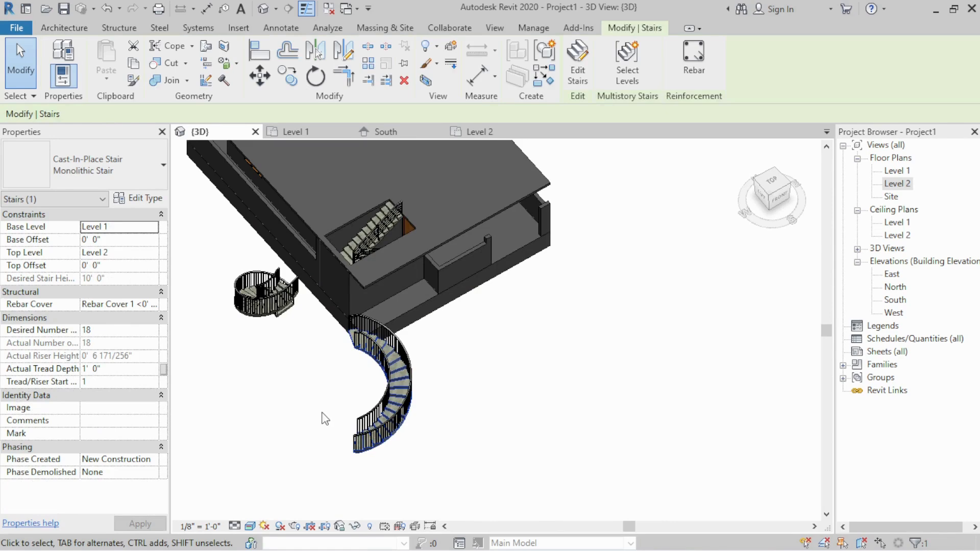
pyautogui.press('Delete')
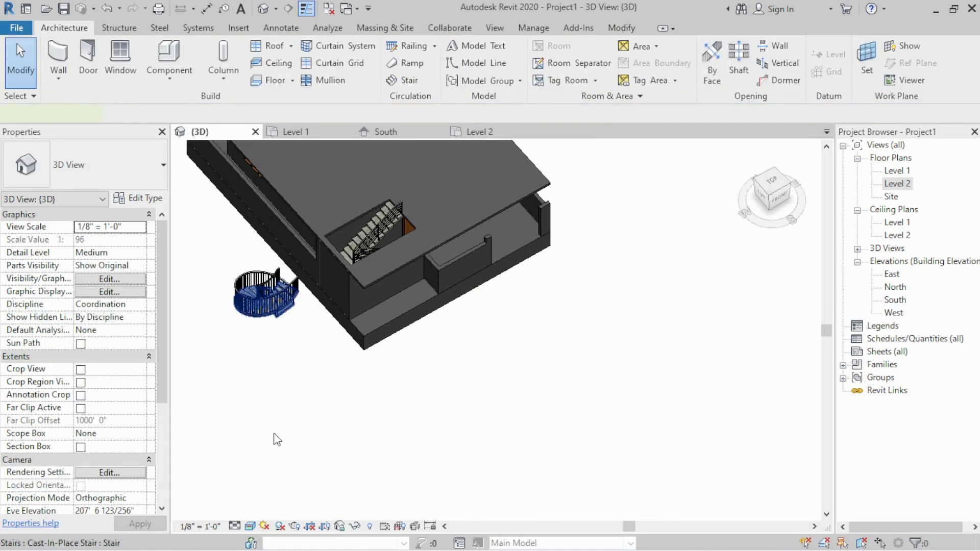
pyautogui.scroll(-2, 278, 440)
pyautogui.scroll(-3, 696, 355)
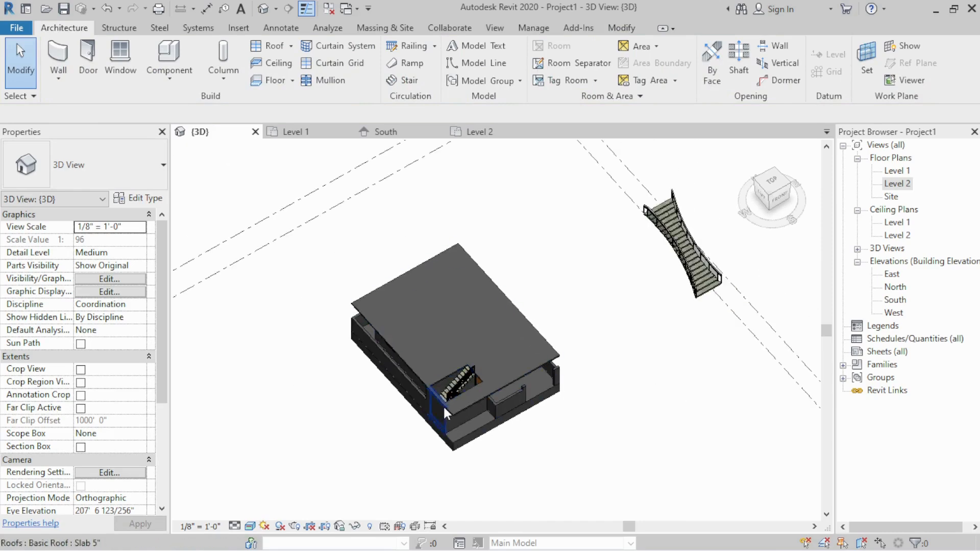
# - Examine the flat roof, its overhang and the stair opening from different angles in the 3D view
pyautogui.scroll(2, 442, 406)
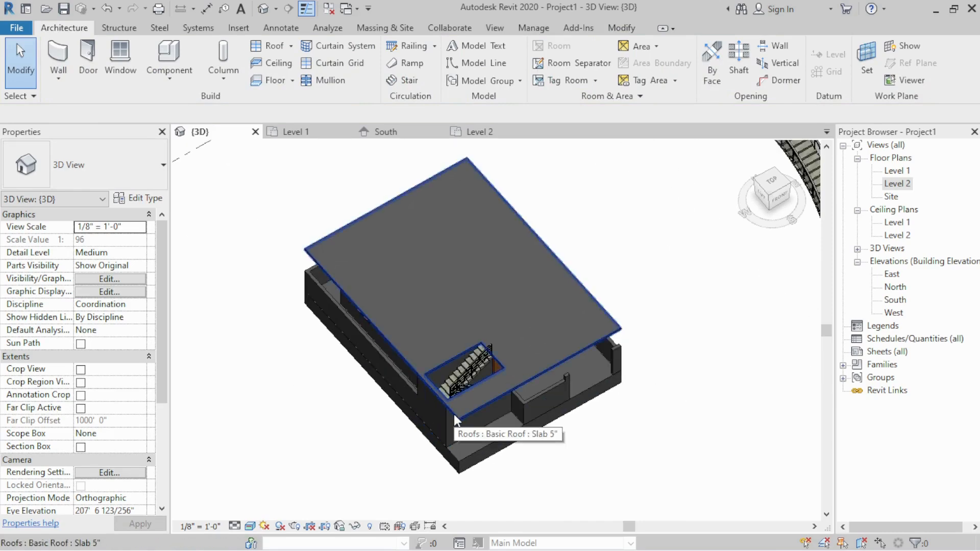
pyautogui.click(455, 415)
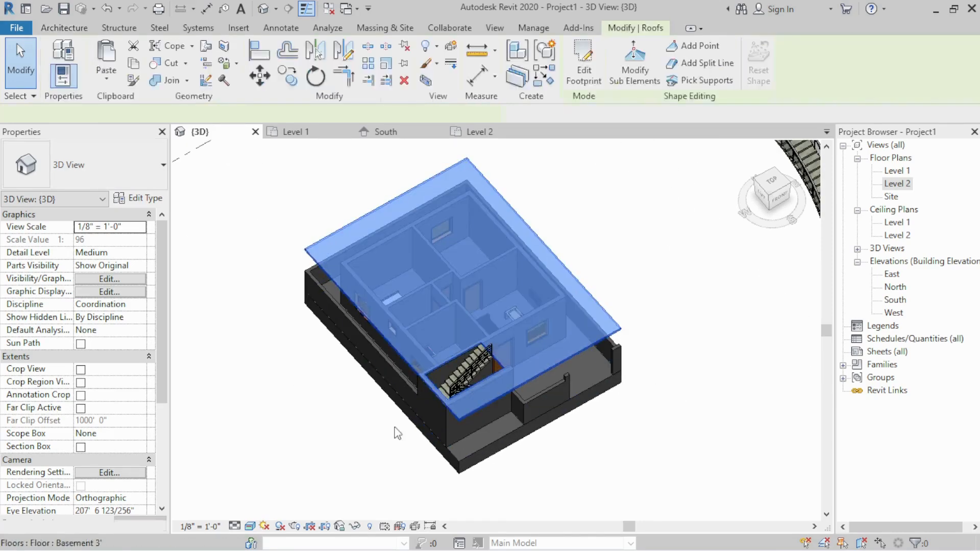
pyautogui.keyDown('shift'); pyautogui.moveTo(399, 428); pyautogui.dragTo(304, 416, button='middle'); pyautogui.keyUp('shift')
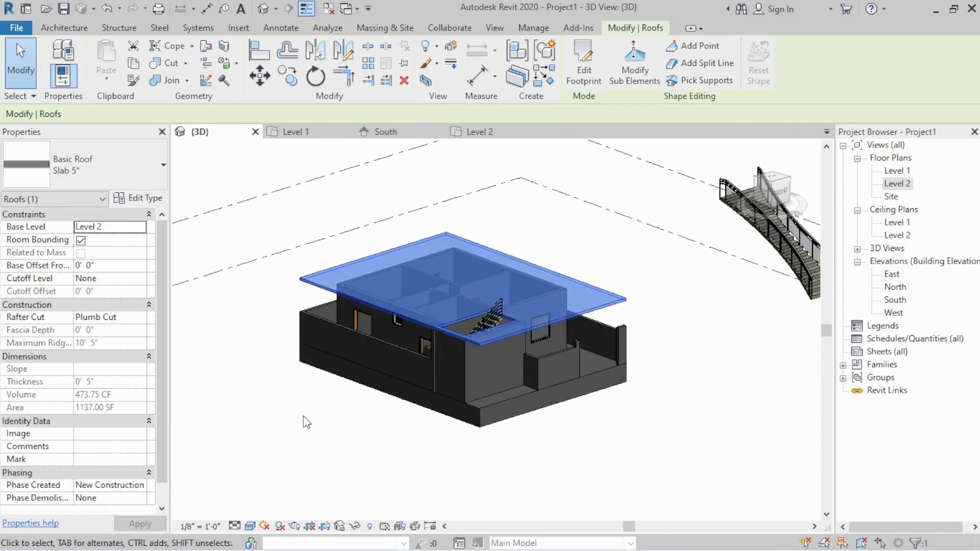
pyautogui.click(304, 415)
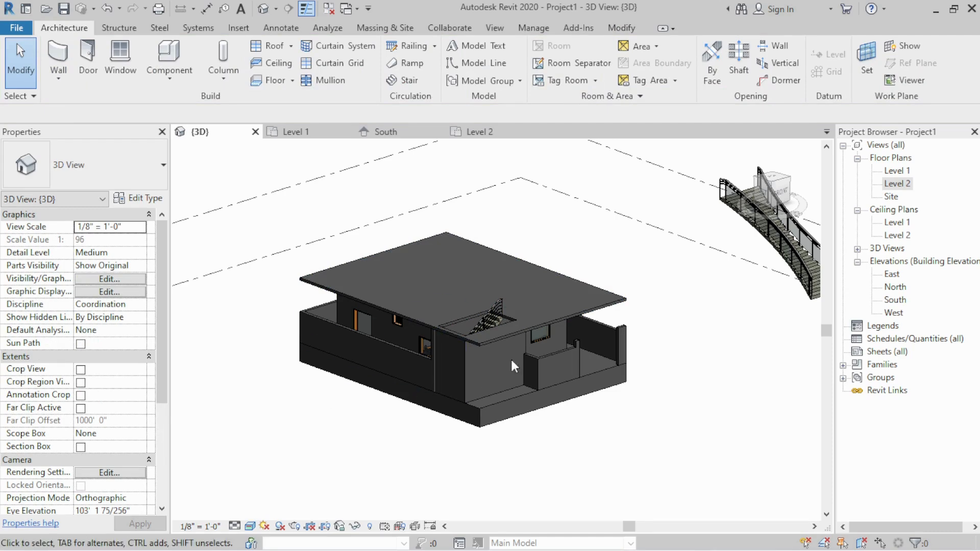
pyautogui.keyDown('shift'); pyautogui.moveTo(513, 365); pyautogui.dragTo(535, 410, button='middle'); pyautogui.keyUp('shift')
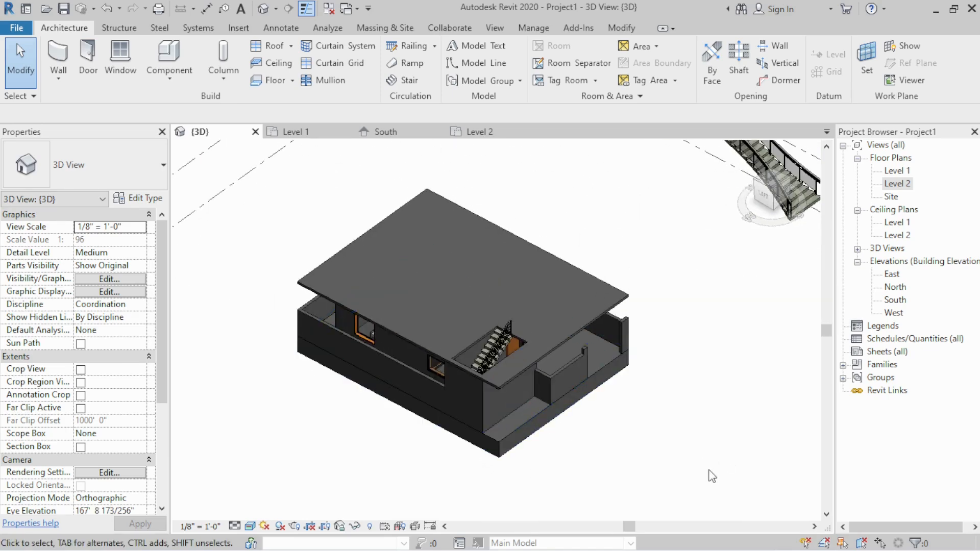
pyautogui.keyDown('shift'); pyautogui.moveTo(682, 446); pyautogui.dragTo(657, 398, button='middle'); pyautogui.keyUp('shift')
pyautogui.keyDown('shift'); pyautogui.moveTo(650, 317); pyautogui.dragTo(648, 308, button='middle'); pyautogui.keyUp('shift')
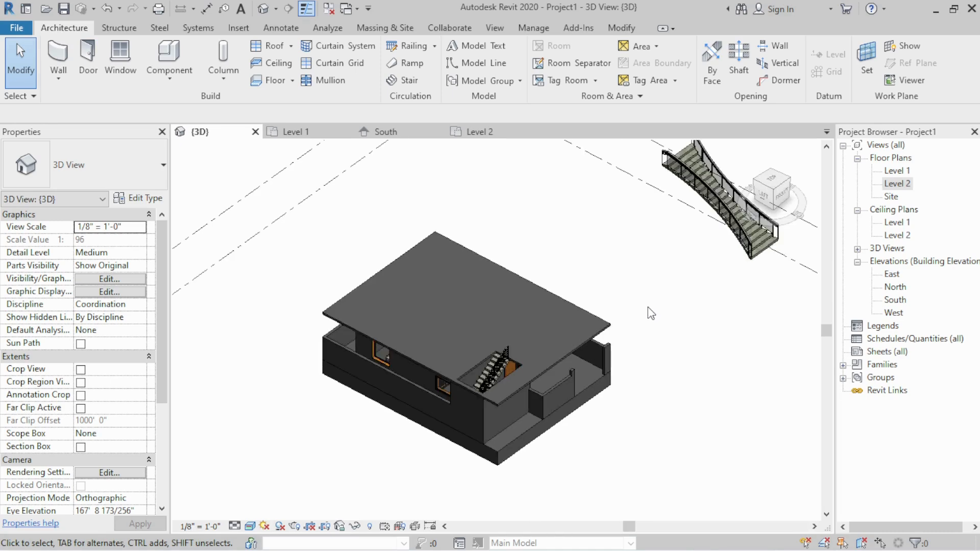
pyautogui.keyDown('shift'); pyautogui.moveTo(652, 314); pyautogui.dragTo(526, 378, button='middle'); pyautogui.keyUp('shift')
pyautogui.scroll(5, 507, 365)
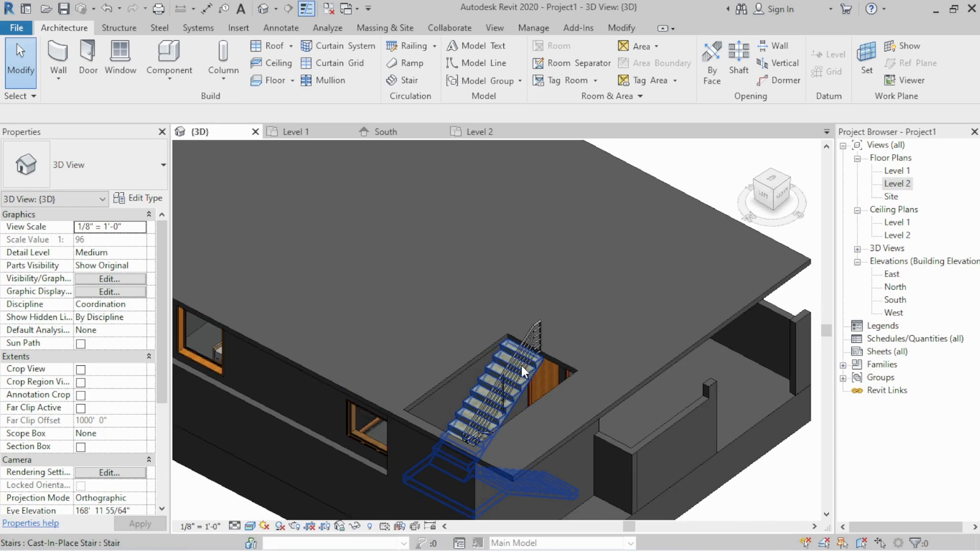
pyautogui.scroll(-5, 522, 364)
pyautogui.keyDown('shift'); pyautogui.moveTo(528, 416); pyautogui.dragTo(480, 444, button='middle'); pyautogui.keyUp('shift')
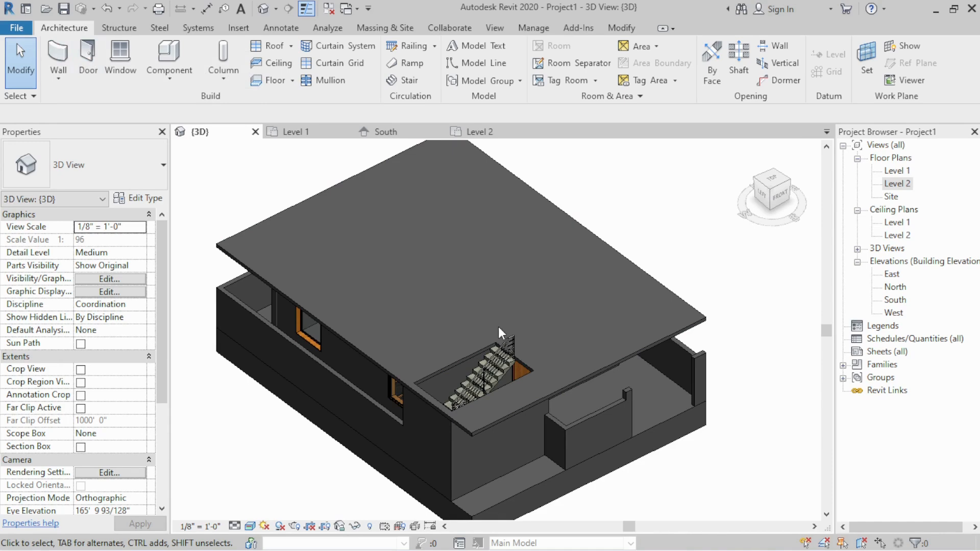
pyautogui.scroll(-2, 460, 296)
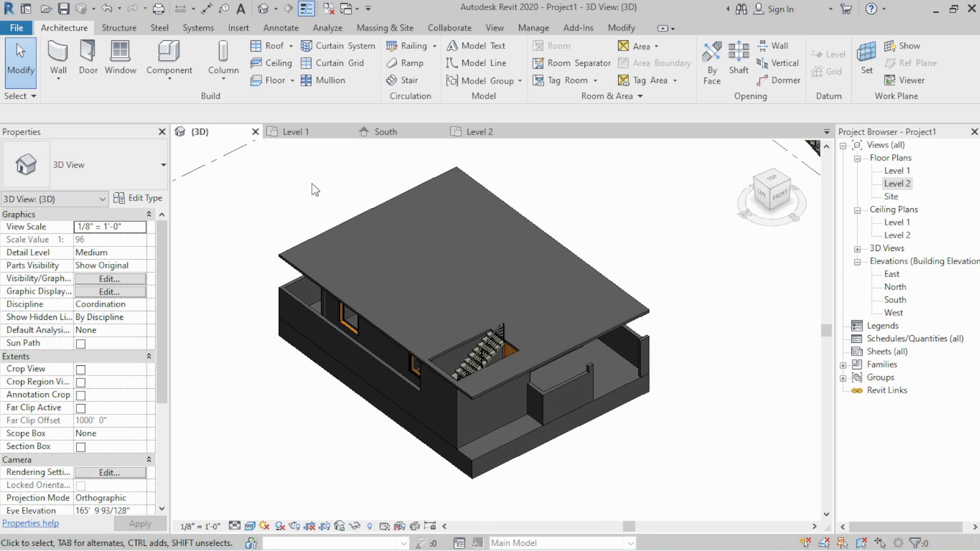
# - Examine in the South elevation how the roof slab sits relative to Level 2 and the stair railing
pyautogui.click(393, 134)
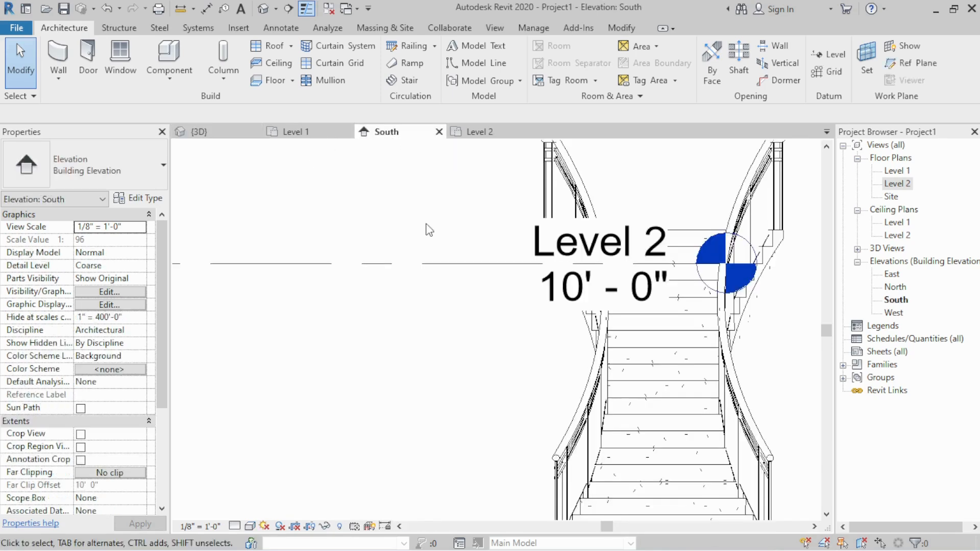
pyautogui.scroll(-5, 451, 312)
pyautogui.scroll(5, 449, 310)
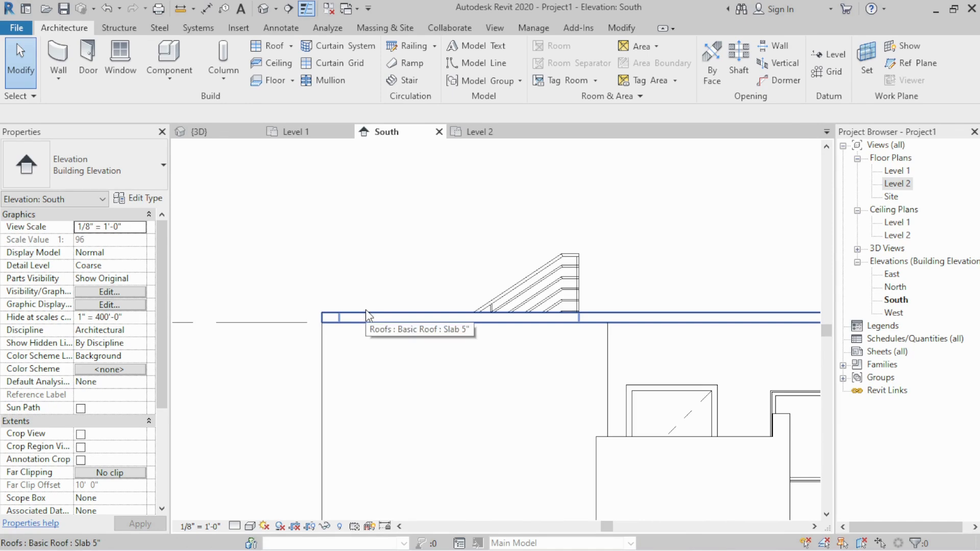
pyautogui.scroll(-1, 352, 272)
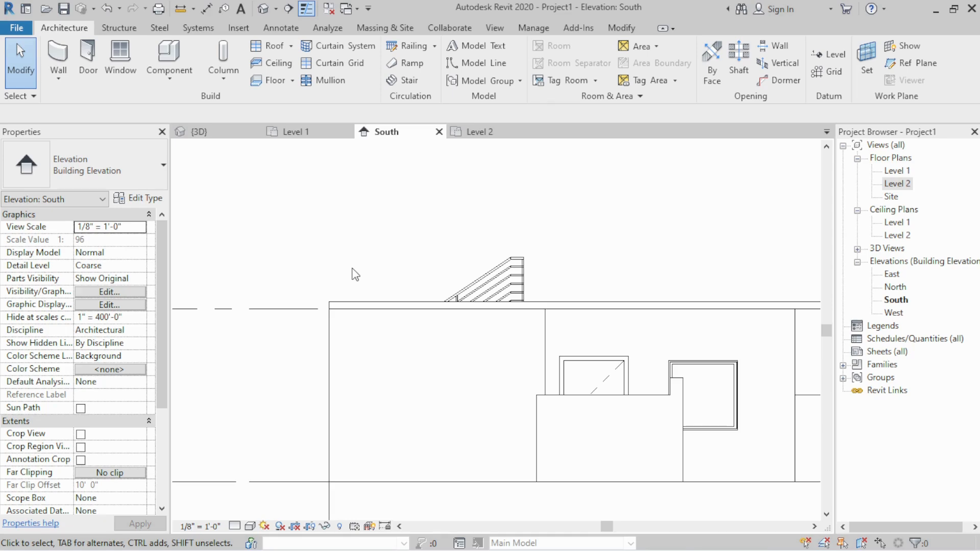
# - On Level 2, set up the Wall tool with type Wall 9", rectangular drawing and an unconnected height of 8' 0"
pyautogui.click(476, 132)
pyautogui.scroll(-5, 286, 439)
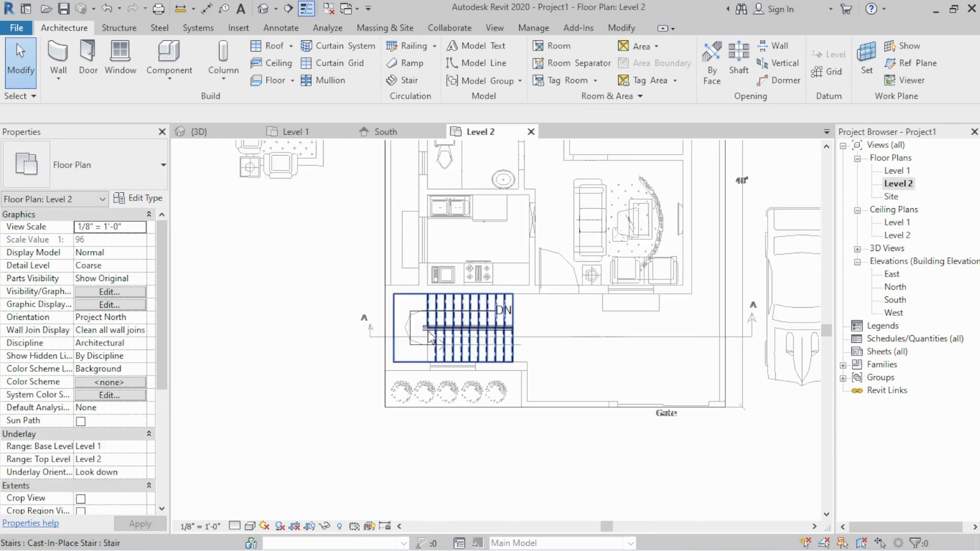
pyautogui.click(64, 55)
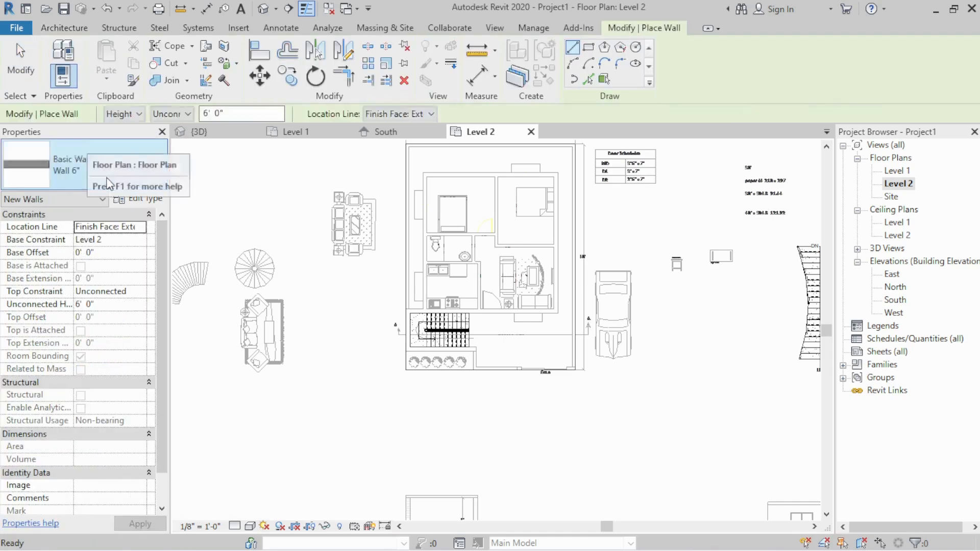
pyautogui.click(108, 176)
pyautogui.click(82, 254)
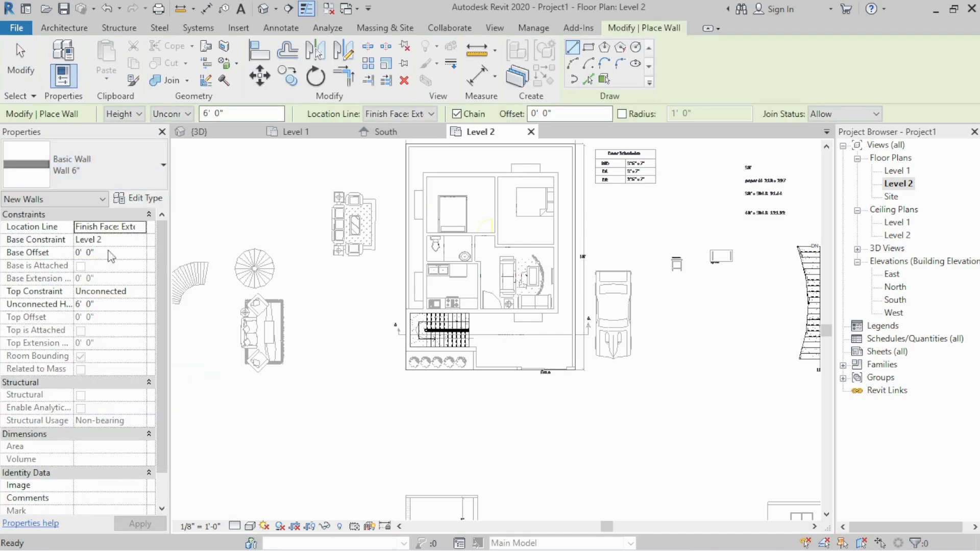
pyautogui.scroll(3, 361, 383)
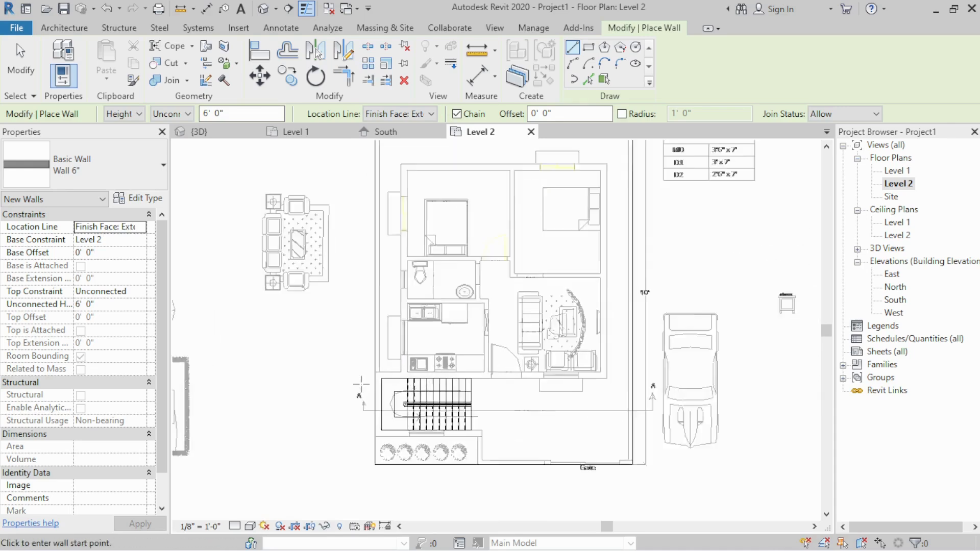
pyautogui.scroll(1, 361, 384)
pyautogui.moveTo(386, 392); pyautogui.dragTo(369, 316, button='middle')
pyautogui.click(79, 166)
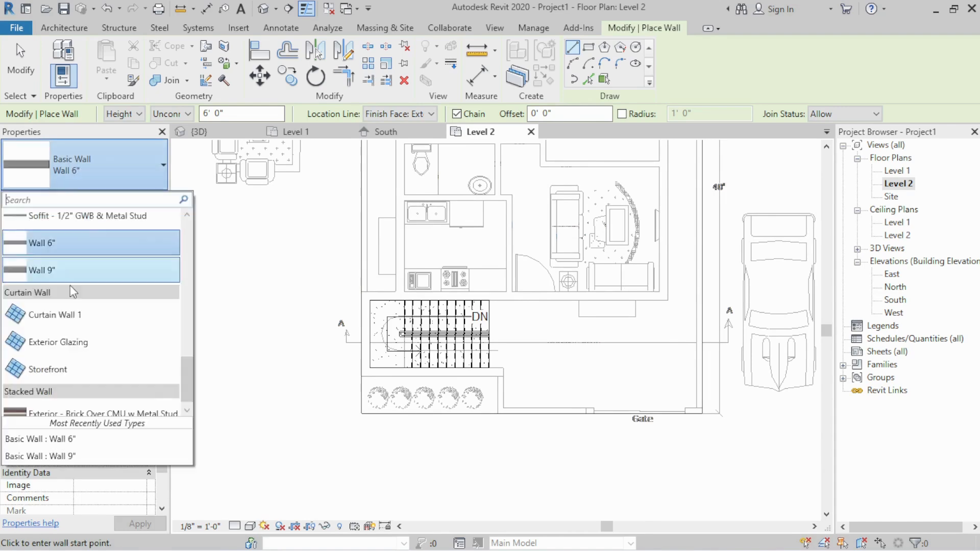
pyautogui.click(71, 270)
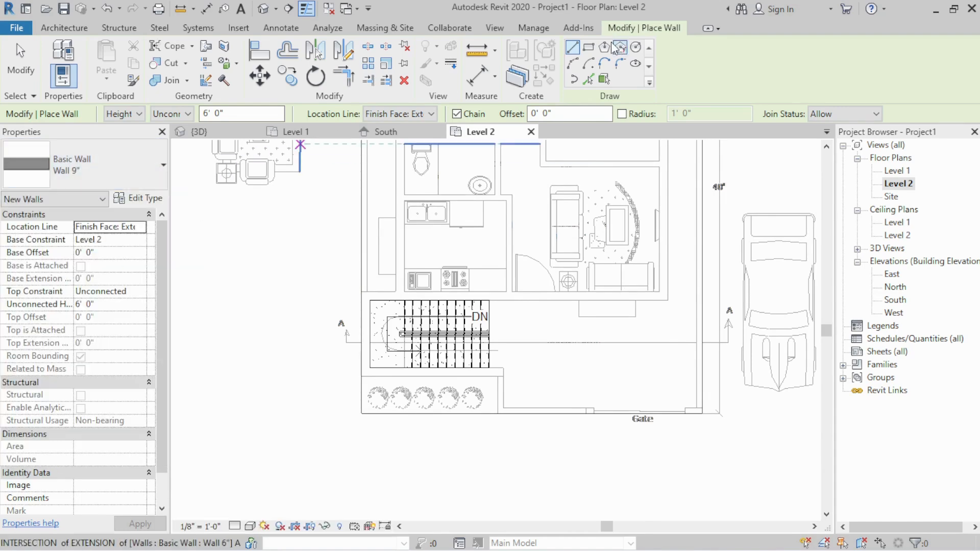
pyautogui.click(589, 48)
pyautogui.scroll(2, 395, 336)
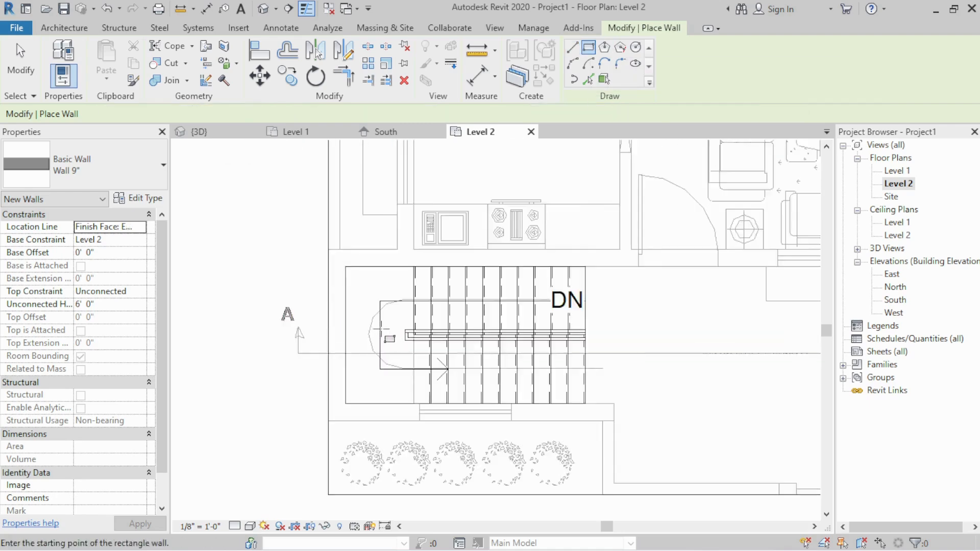
pyautogui.scroll(-1, 286, 343)
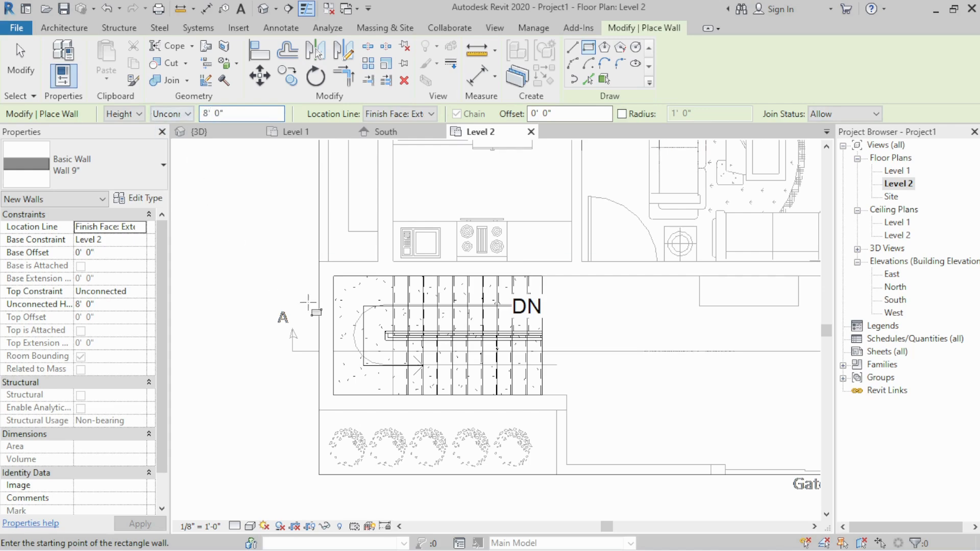
pyautogui.scroll(2, 309, 302)
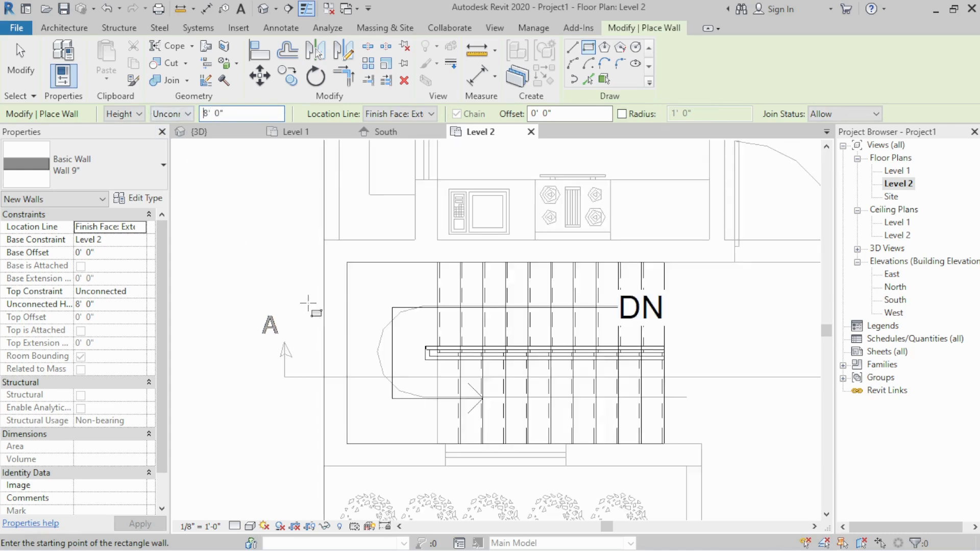
# - Draw a rectangle of walls enclosing the stair, with their inner faces on the stair opening's edges, about 11'-3" by 6'-9"
pyautogui.click(324, 239)
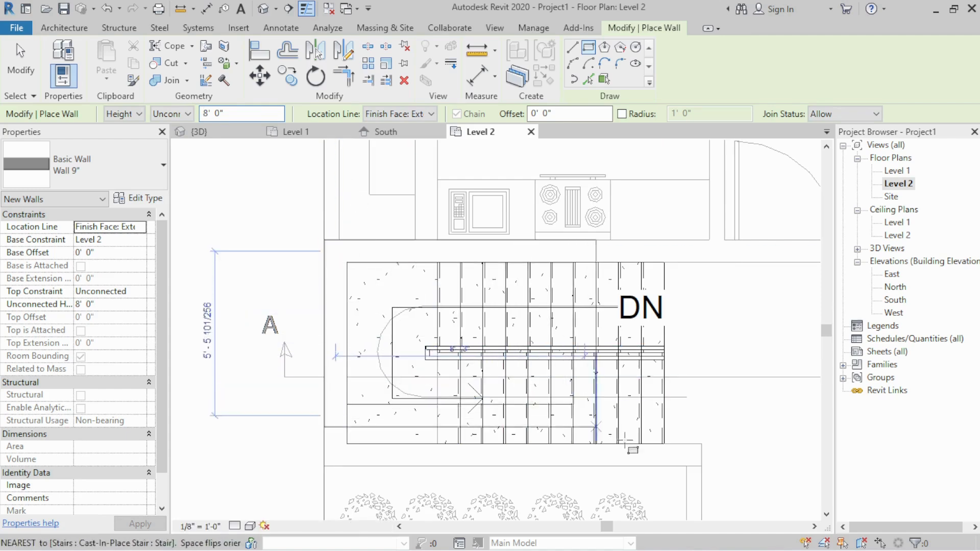
pyautogui.press('Escape')
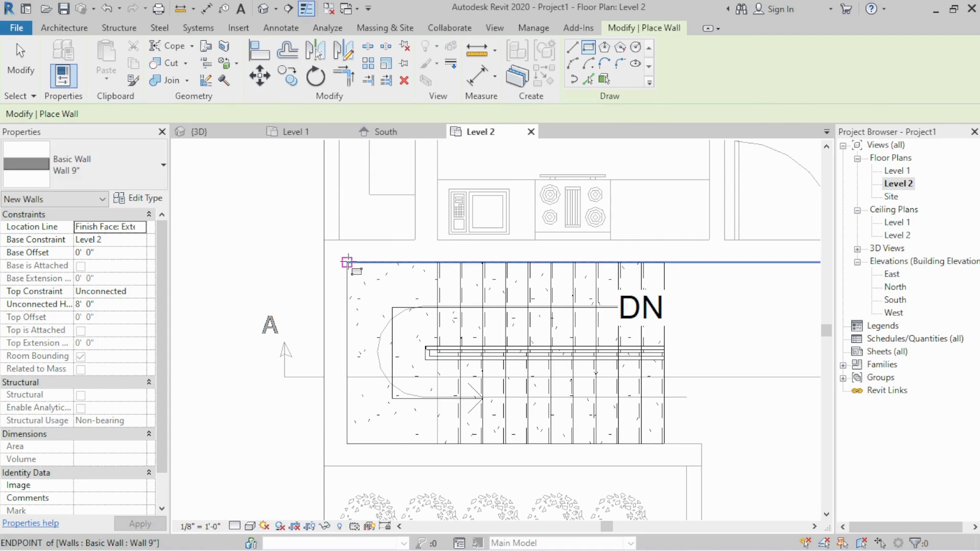
pyautogui.click(347, 262)
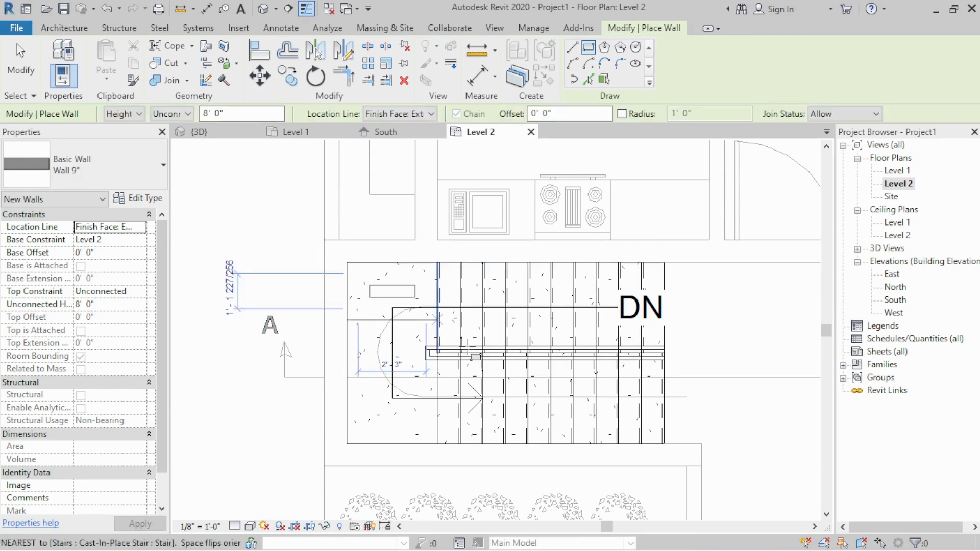
pyautogui.click(664, 443)
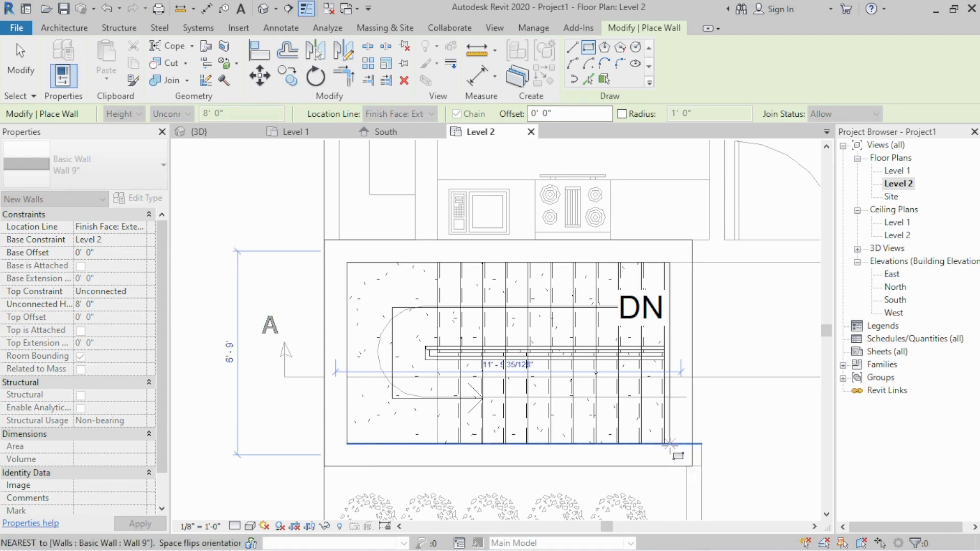
pyautogui.scroll(3, 669, 445)
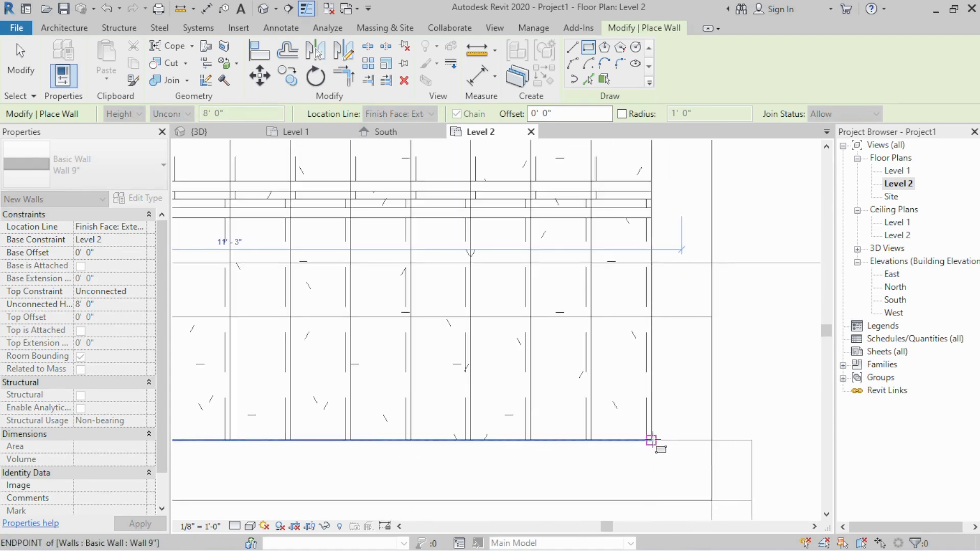
pyautogui.click(651, 440)
pyautogui.press('Escape')
# - Inspect the stair enclosure walls above the roof slab from several angles in the 3D view
pyautogui.click(224, 133)
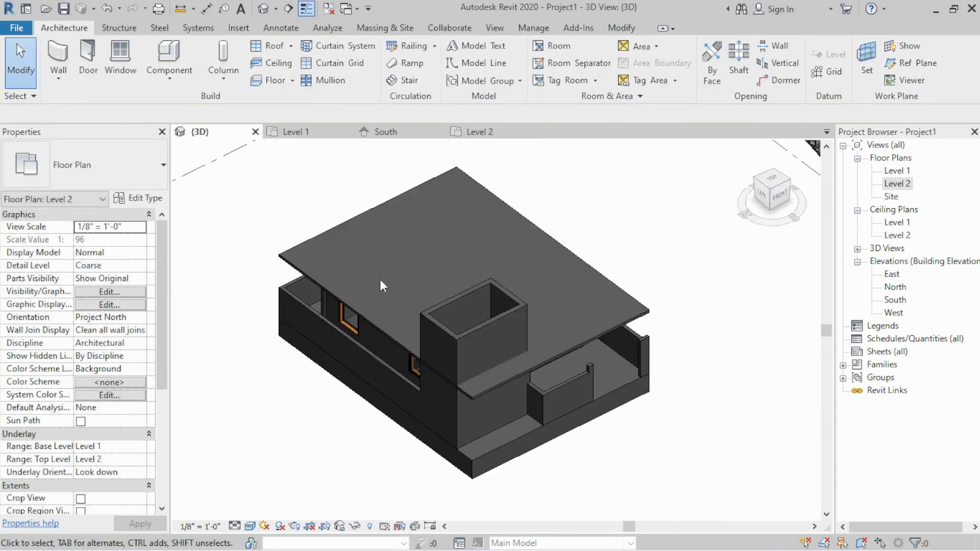
pyautogui.scroll(-3, 498, 333)
pyautogui.keyDown('shift'); pyautogui.moveTo(481, 348); pyautogui.dragTo(315, 335, button='middle'); pyautogui.keyUp('shift')
pyautogui.scroll(5, 390, 259)
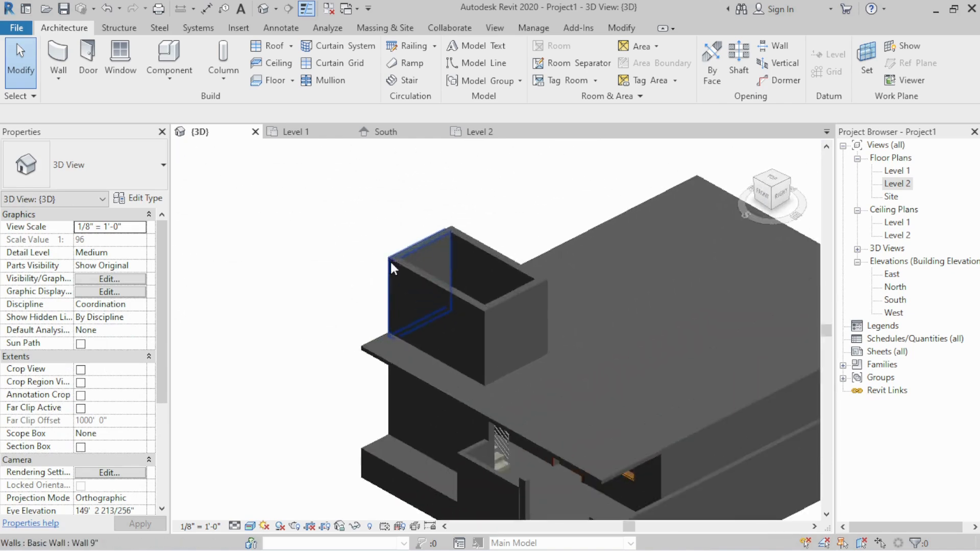
pyautogui.scroll(-4, 390, 259)
pyautogui.keyDown('shift'); pyautogui.moveTo(390, 260); pyautogui.dragTo(338, 311, button='middle'); pyautogui.keyUp('shift')
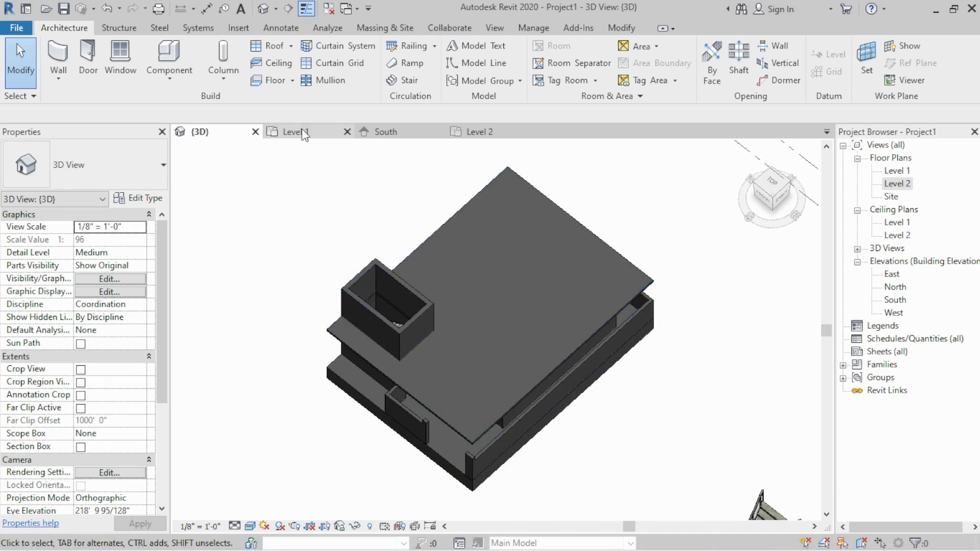
# - Edit the roof slab's footprint on Level 2, sketching boundary lines along the stair enclosure's planter-side wall and down to the front roof edge
pyautogui.click(489, 136)
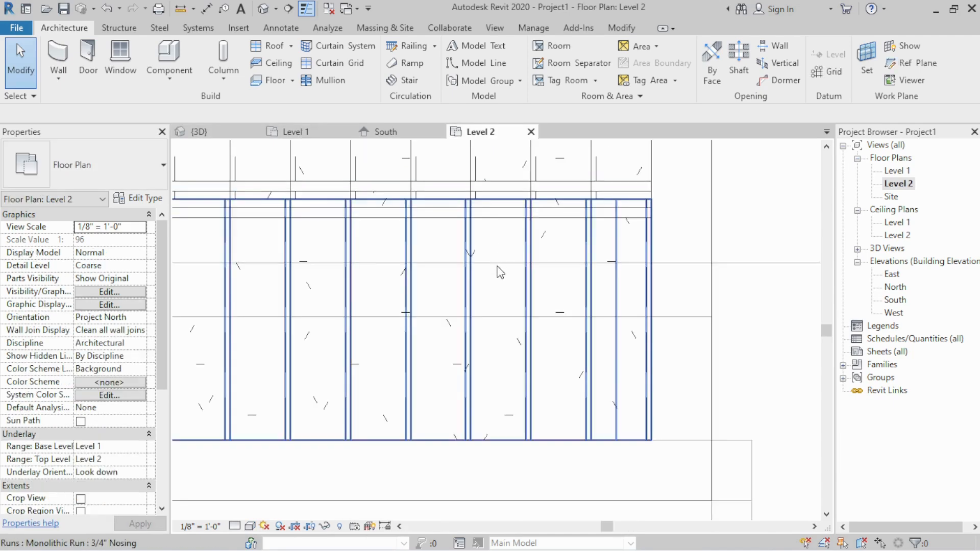
pyautogui.scroll(-4, 500, 272)
pyautogui.scroll(3, 453, 356)
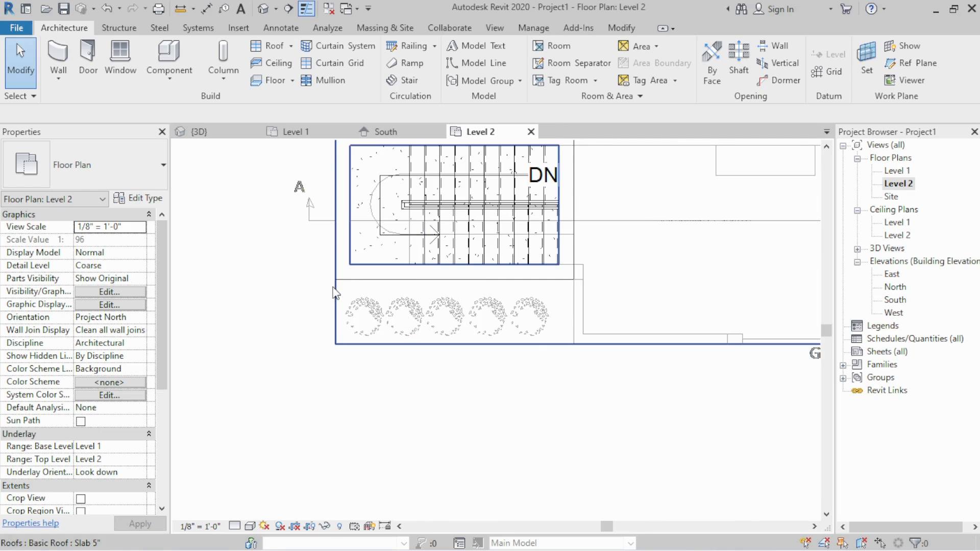
pyautogui.click(543, 144)
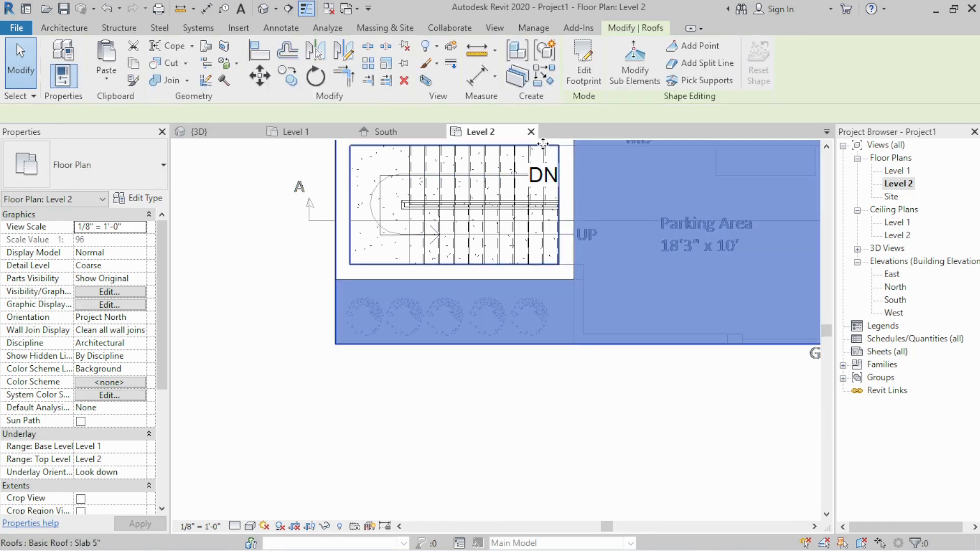
pyautogui.click(582, 77)
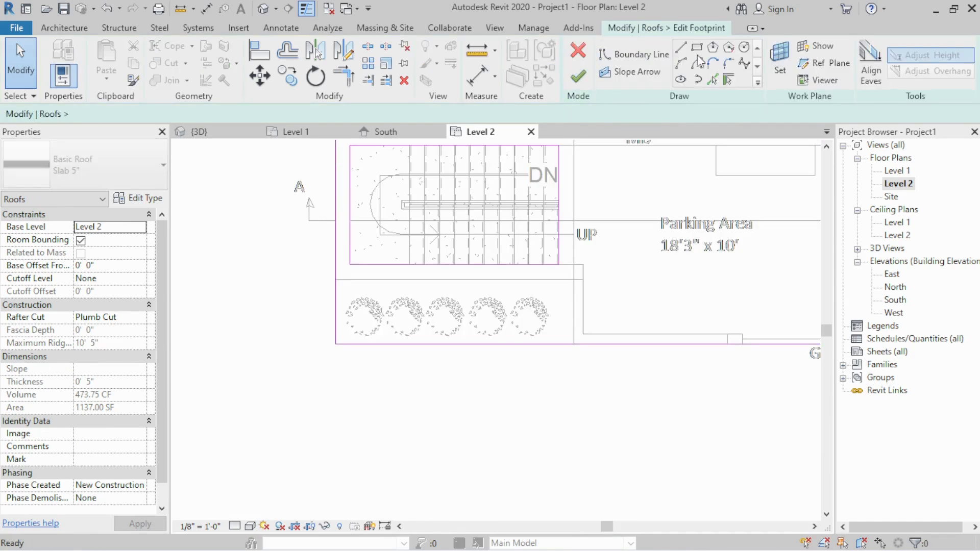
pyautogui.click(681, 48)
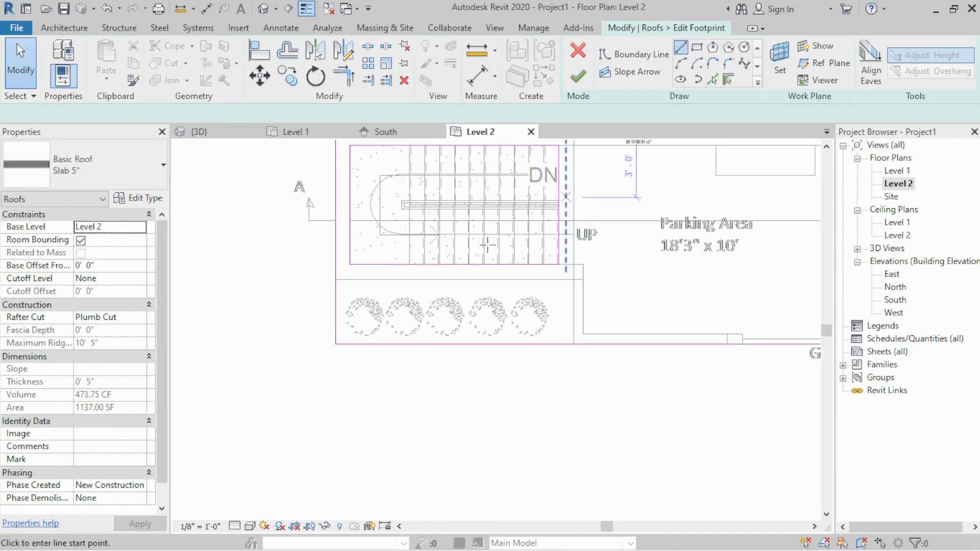
pyautogui.click(351, 279)
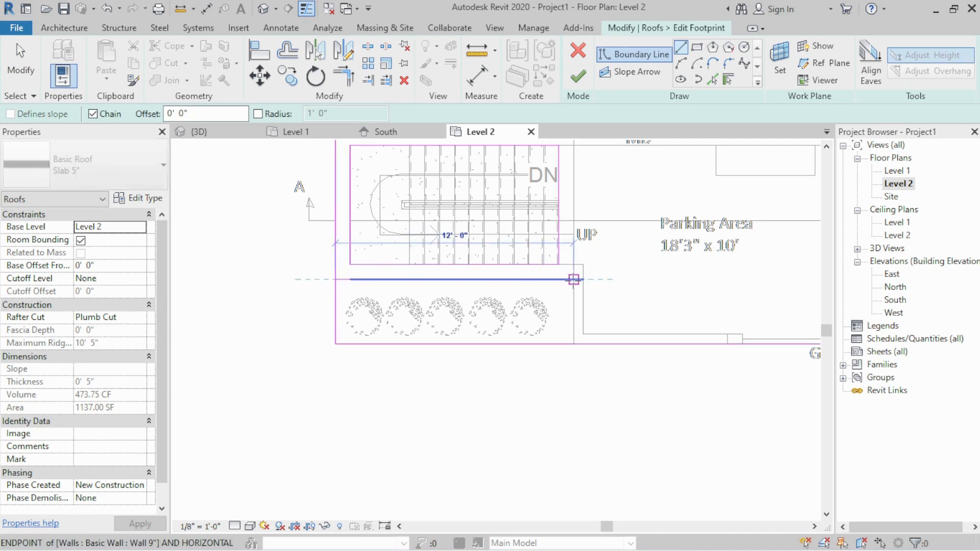
pyautogui.click(574, 279)
pyautogui.click(574, 343)
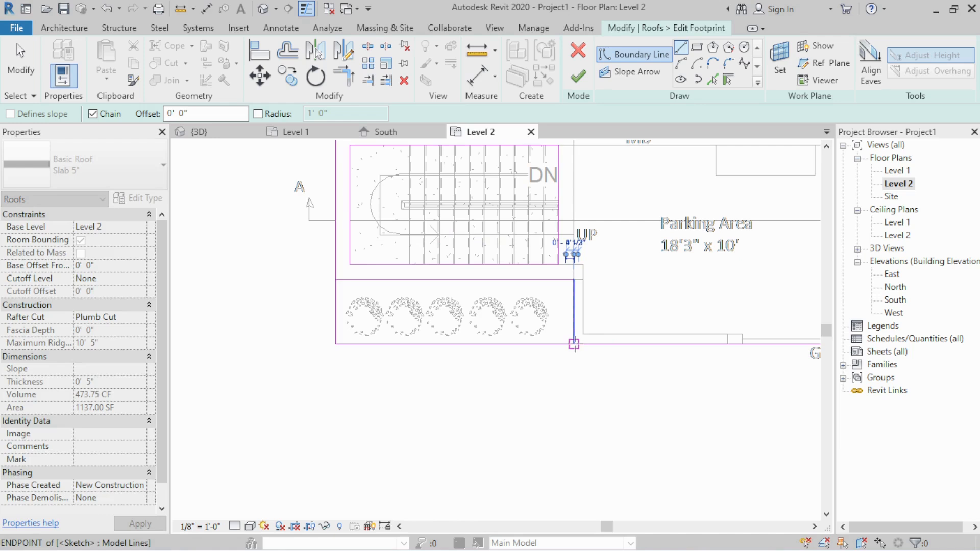
pyautogui.press('Escape')
pyautogui.press('Escape')
# - Trim the outer roof boundary to the new lines so the area over the planter is cut out, and finish the footprint
pyautogui.press('t')
pyautogui.press('r')
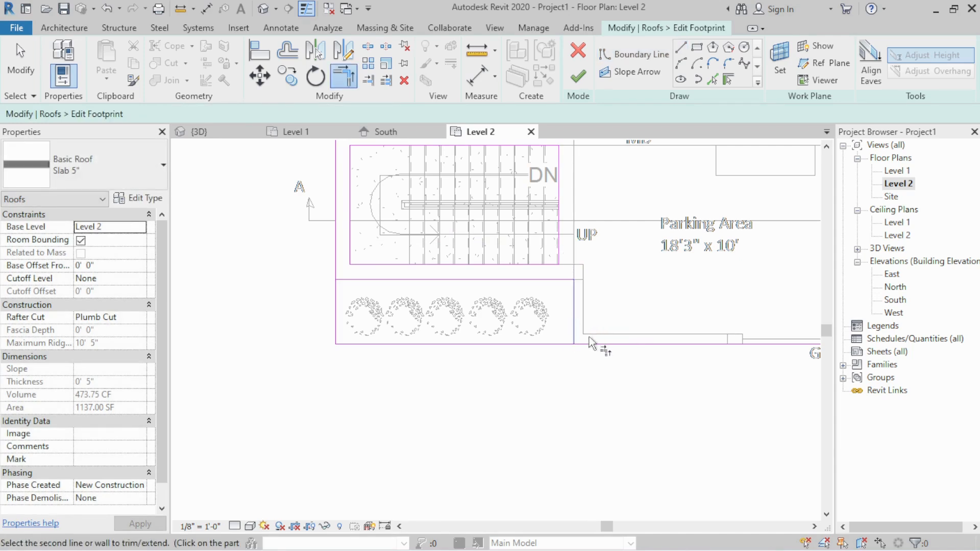
pyautogui.click(592, 345)
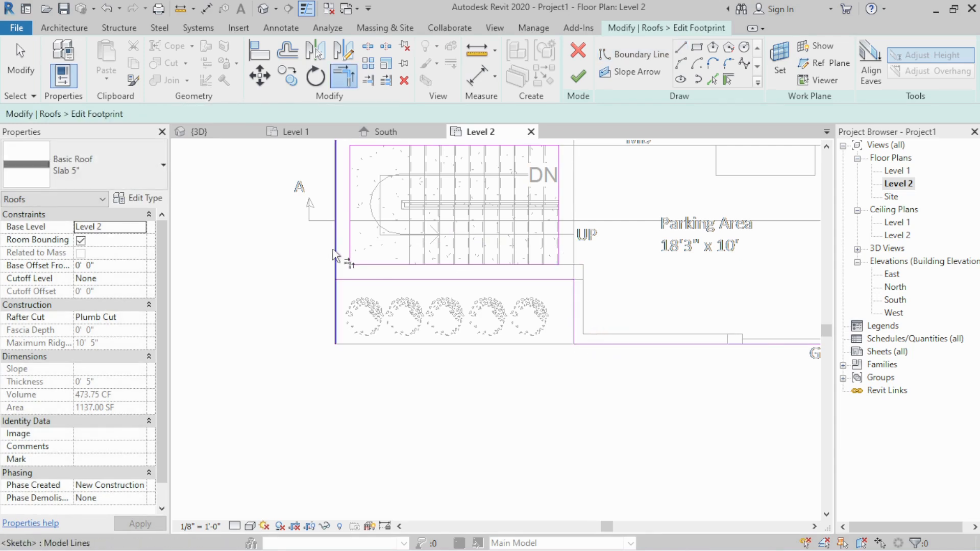
pyautogui.click(334, 258)
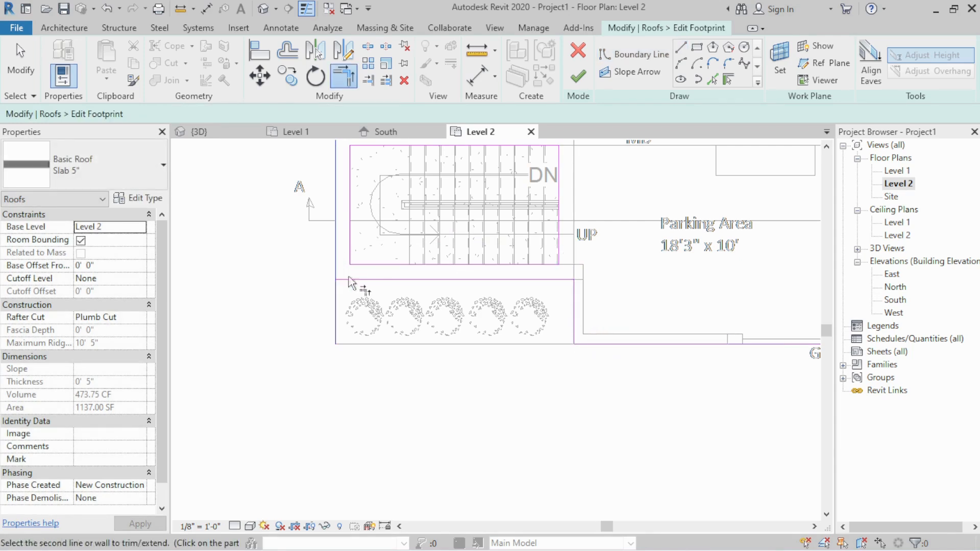
pyautogui.click(574, 77)
pyautogui.click(523, 287)
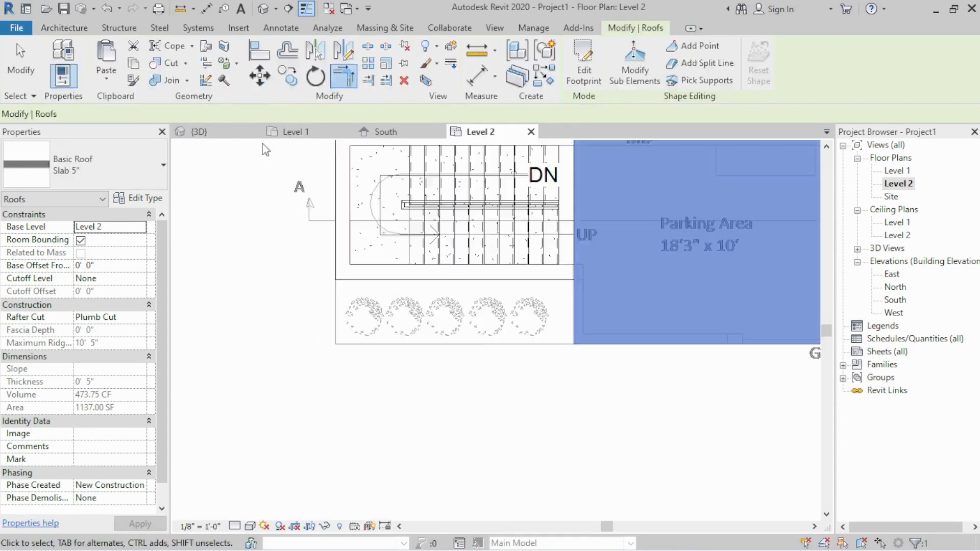
# - Examine in the 3D view how the reshaped roof slab meets the stair enclosure and the wall below it
pyautogui.click(199, 131)
pyautogui.keyDown('shift'); pyautogui.moveTo(373, 389); pyautogui.dragTo(510, 393, button='middle'); pyautogui.keyUp('shift')
pyautogui.scroll(5, 548, 399)
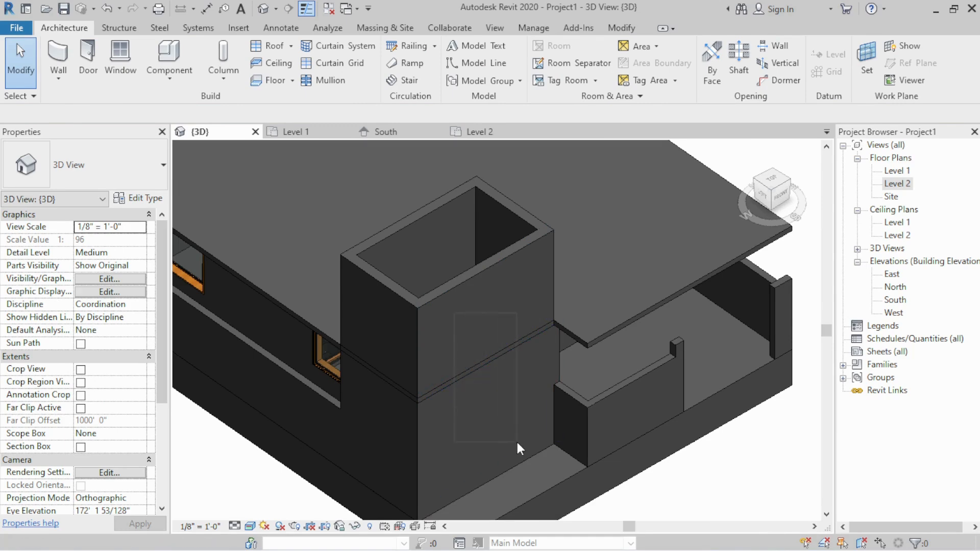
pyautogui.moveTo(517, 449); pyautogui.dragTo(517, 450)
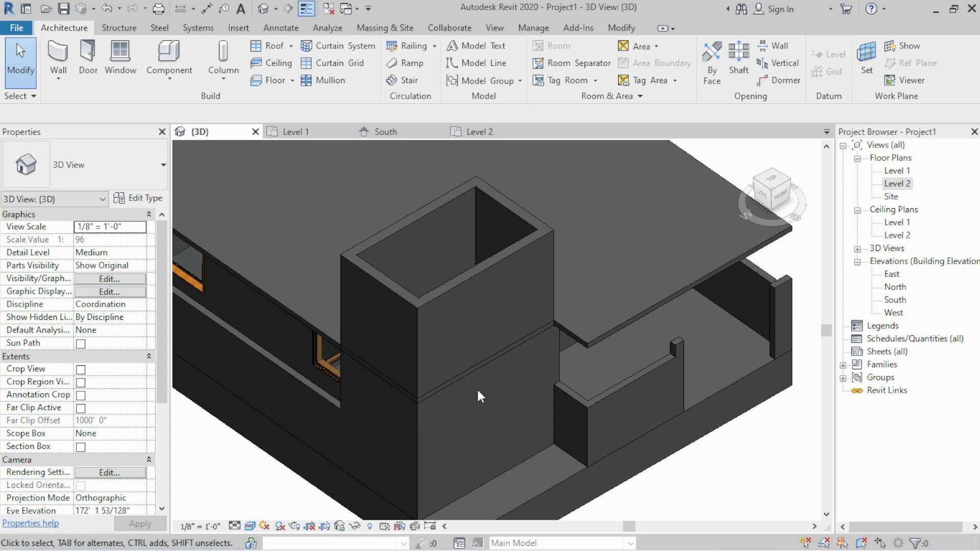
pyautogui.scroll(-4, 477, 388)
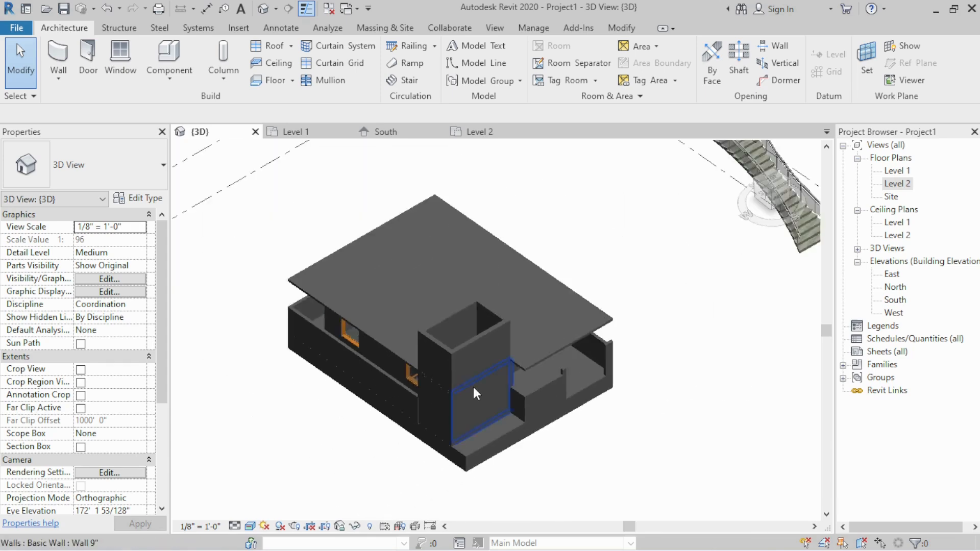
# - Review the Level 2 plan and examine the stair enclosure's height against the existing level lines in the South elevation
pyautogui.click(473, 132)
pyautogui.scroll(-3, 343, 420)
pyautogui.moveTo(365, 306); pyautogui.dragTo(358, 280, button='middle')
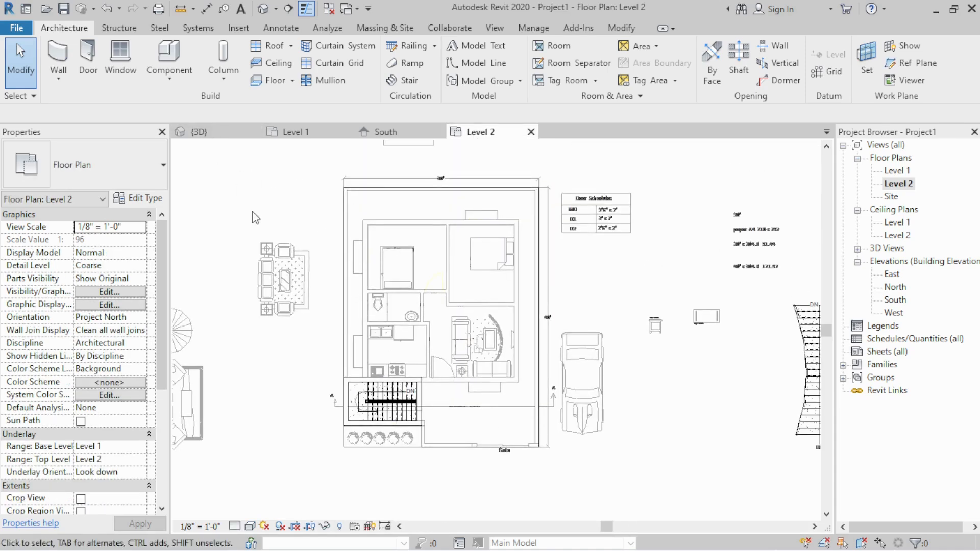
pyautogui.click(394, 133)
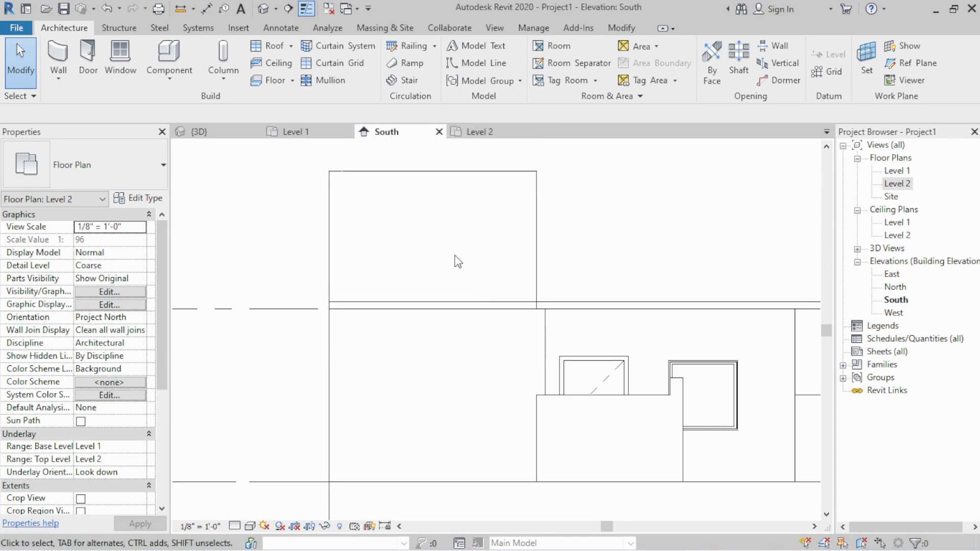
pyautogui.scroll(-2, 317, 309)
pyautogui.moveTo(605, 375); pyautogui.dragTo(468, 394, button='middle')
pyautogui.scroll(3, 729, 363)
pyautogui.scroll(2, 726, 363)
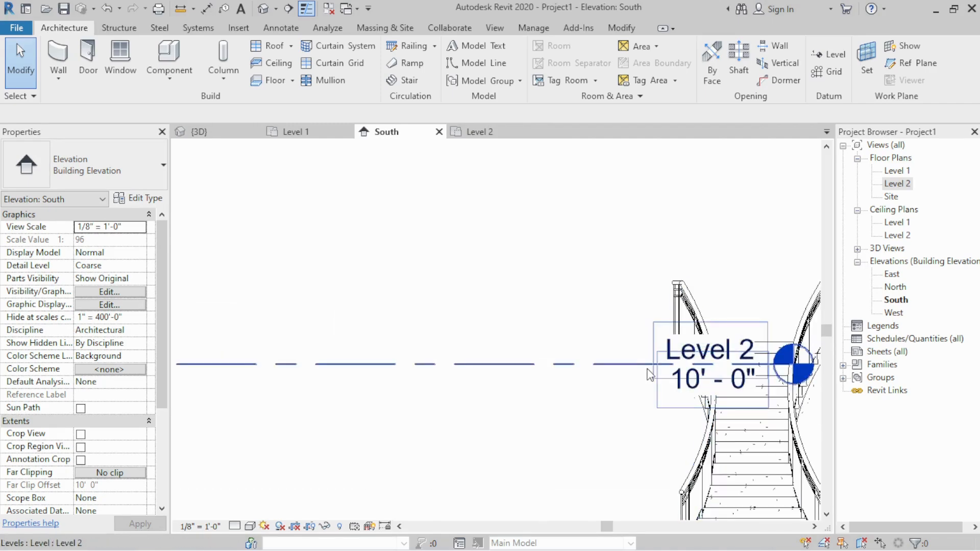
pyautogui.scroll(-5, 644, 368)
pyautogui.moveTo(429, 308); pyautogui.dragTo(577, 345, button='middle')
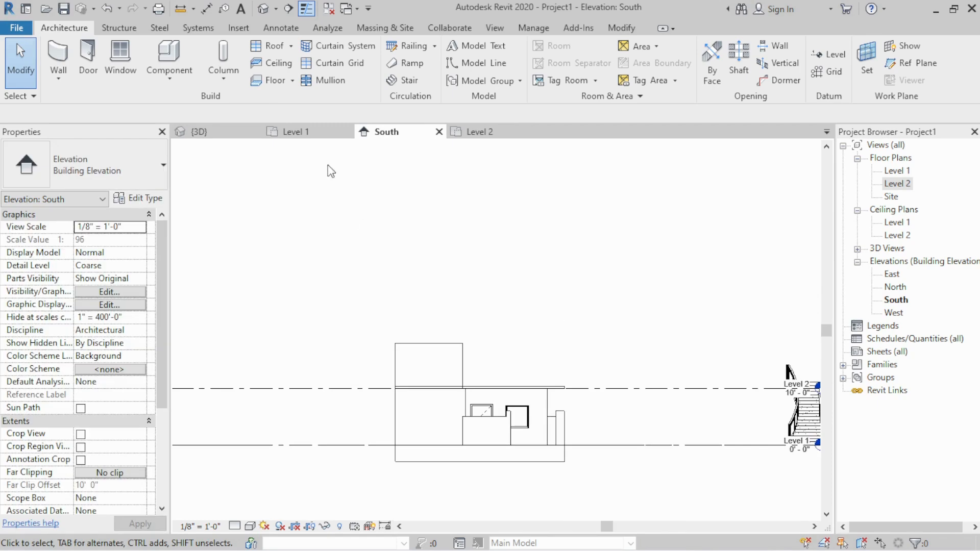
# - Set up a Wall 6" wall on the Level 2 plan with an unconnected height of 3'
pyautogui.click(482, 131)
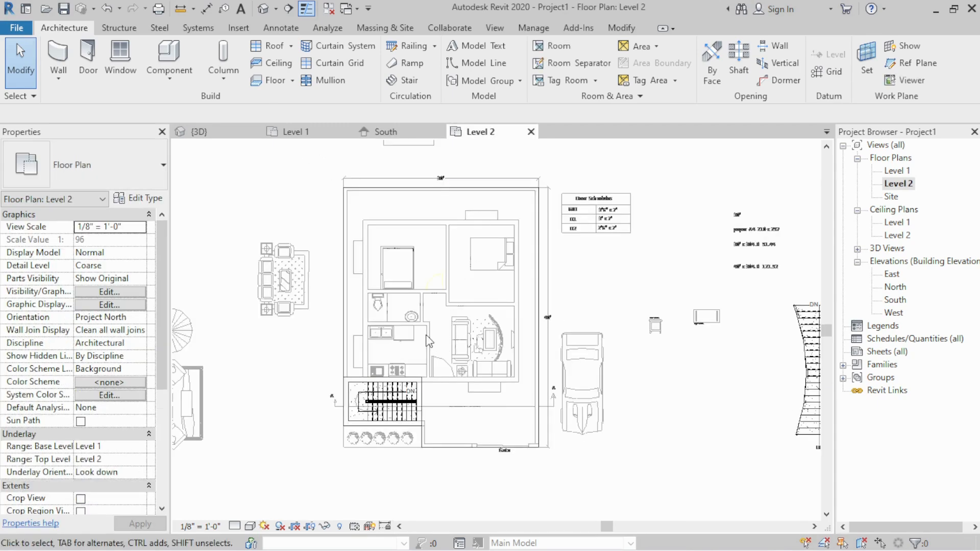
pyautogui.click(59, 67)
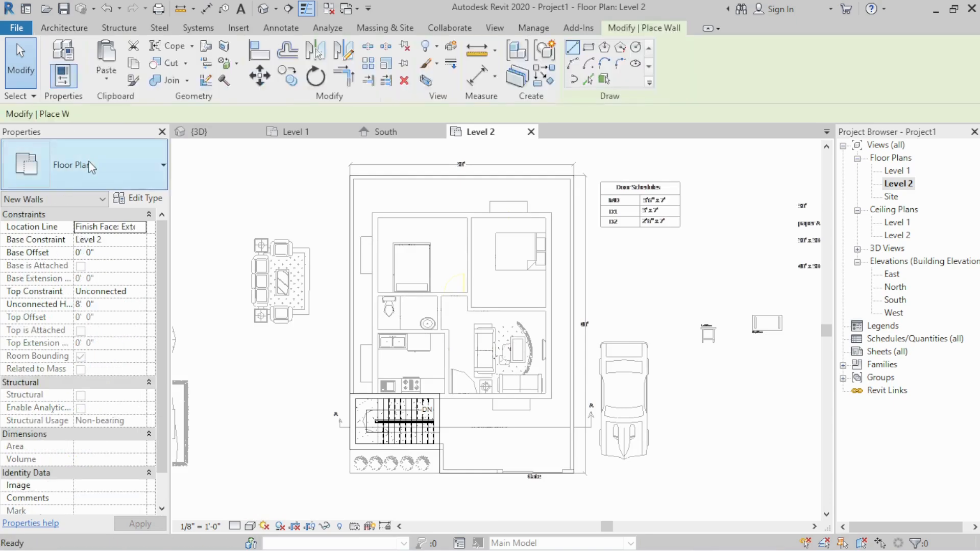
pyautogui.click(87, 176)
pyautogui.click(76, 258)
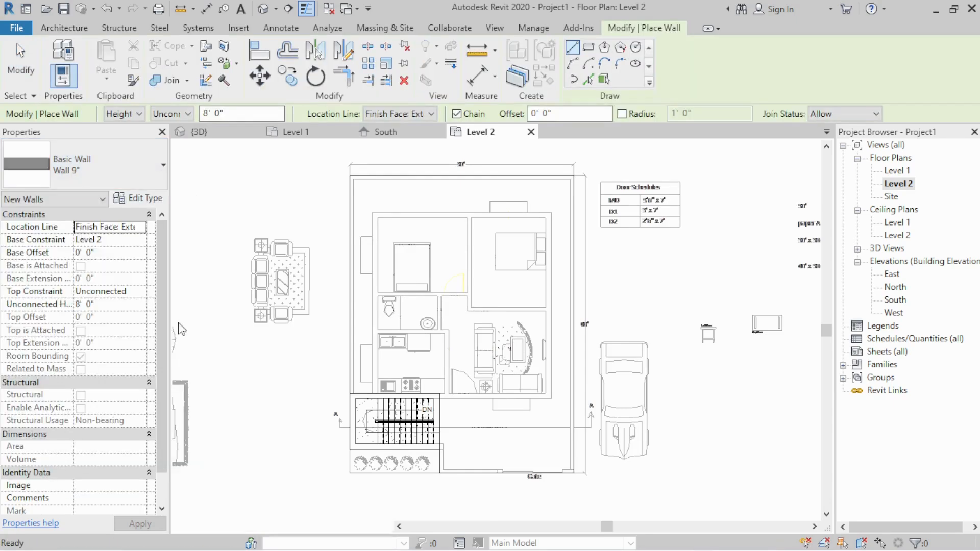
pyautogui.scroll(4, 343, 410)
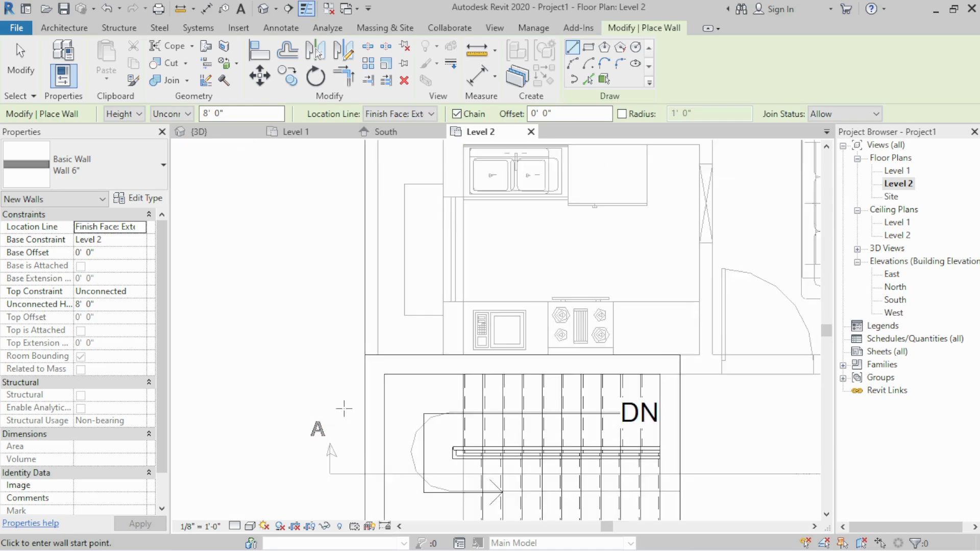
pyautogui.click(364, 355)
pyautogui.moveTo(390, 282); pyautogui.dragTo(382, 361, button='middle')
pyautogui.press('Escape')
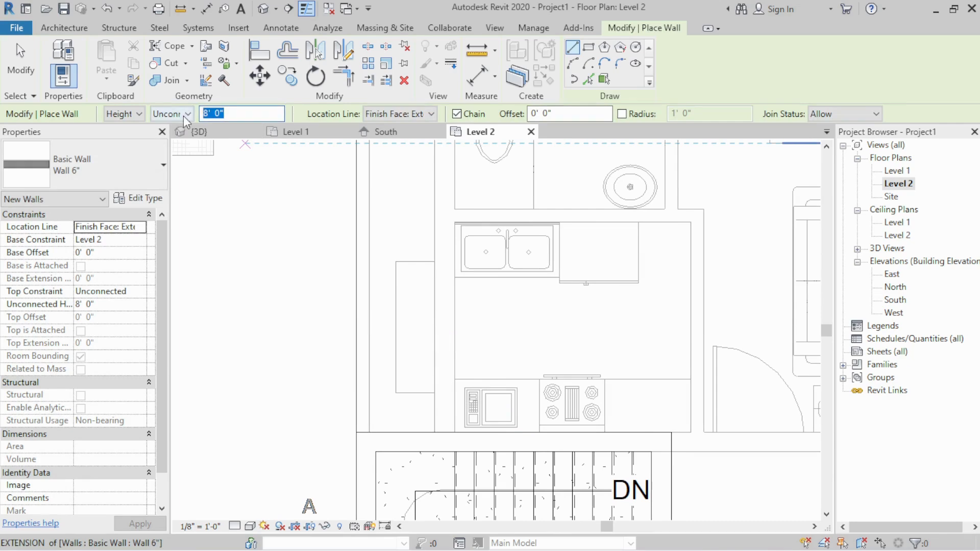
pyautogui.write("3'")
# - Draw the parapet walls from the stair enclosure's outer corner around the side and rear roof edges to the front corner by the gate
pyautogui.click(350, 432)
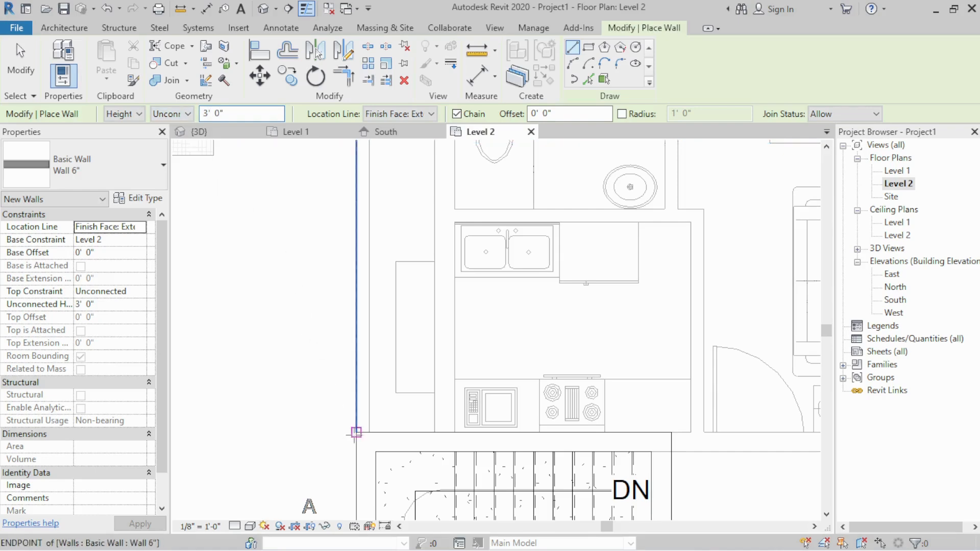
pyautogui.scroll(-3, 384, 238)
pyautogui.scroll(6, 384, 238)
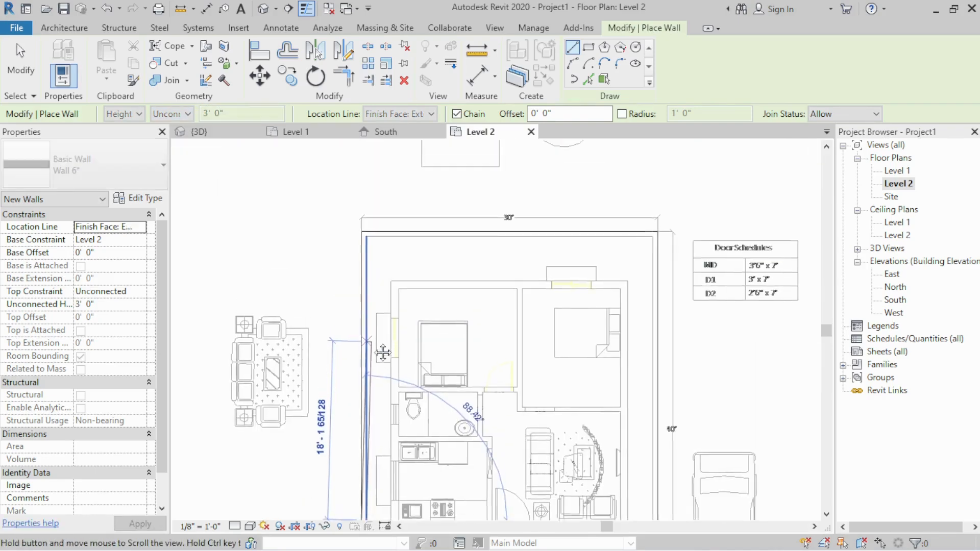
pyautogui.click(349, 217)
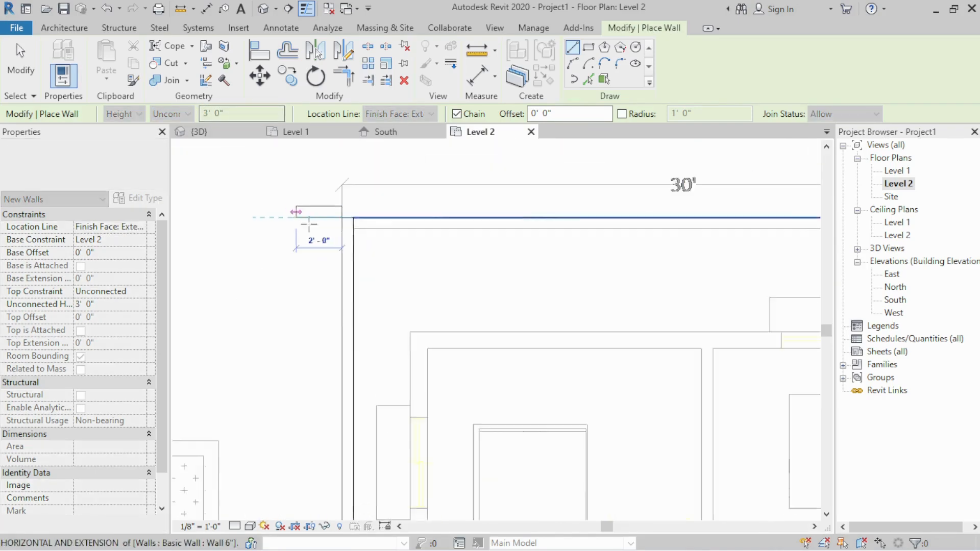
pyautogui.scroll(-3, 352, 220)
pyautogui.click(713, 222)
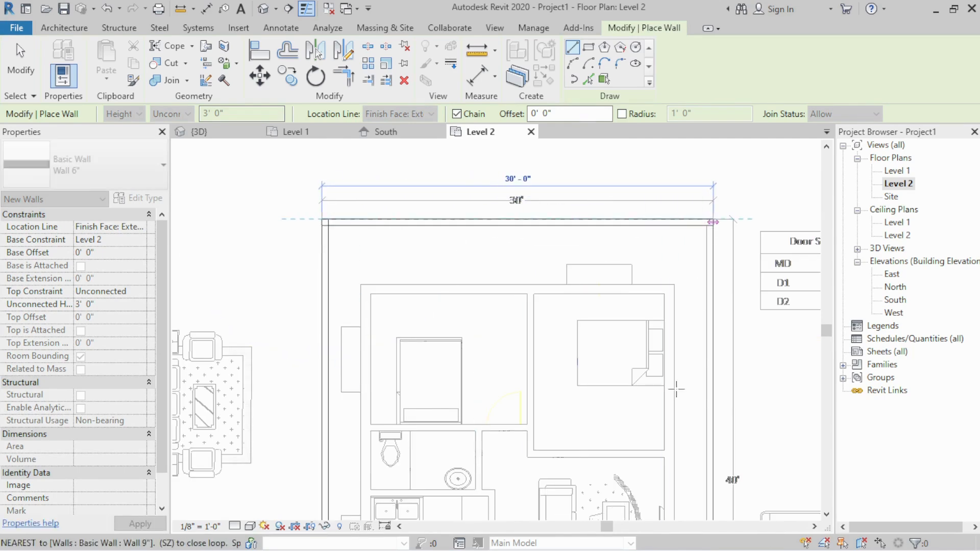
pyautogui.moveTo(679, 531); pyautogui.dragTo(680, 309, button='middle')
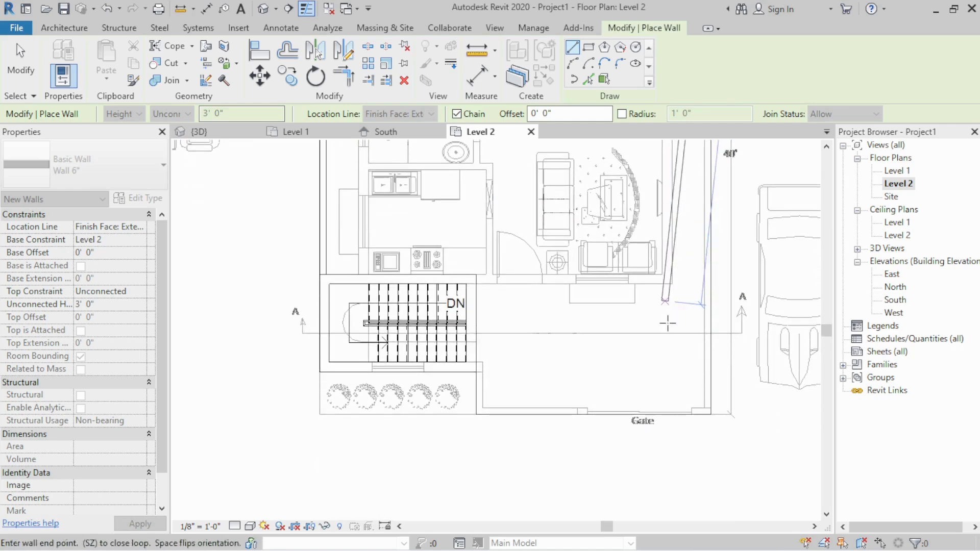
pyautogui.scroll(3, 705, 413)
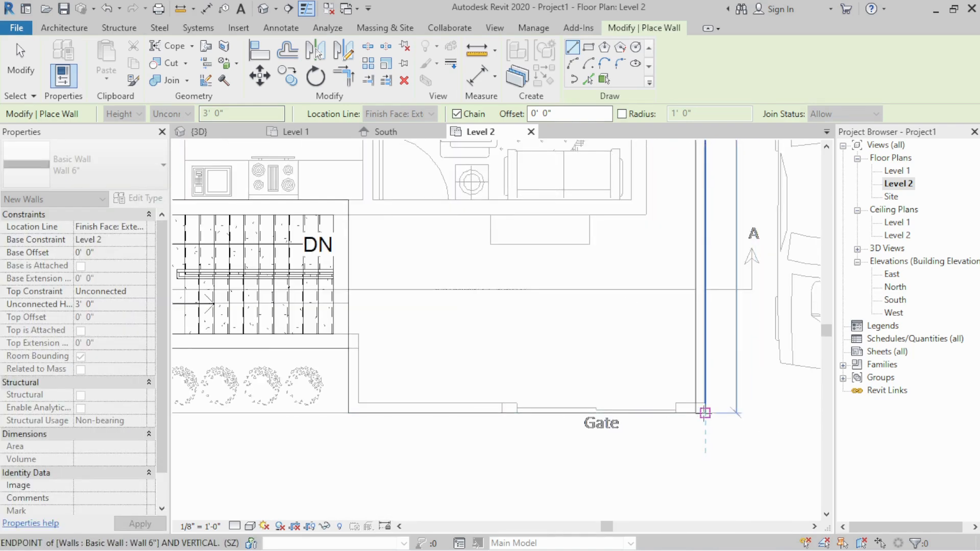
pyautogui.click(705, 413)
pyautogui.press('Escape')
pyautogui.press('Escape')
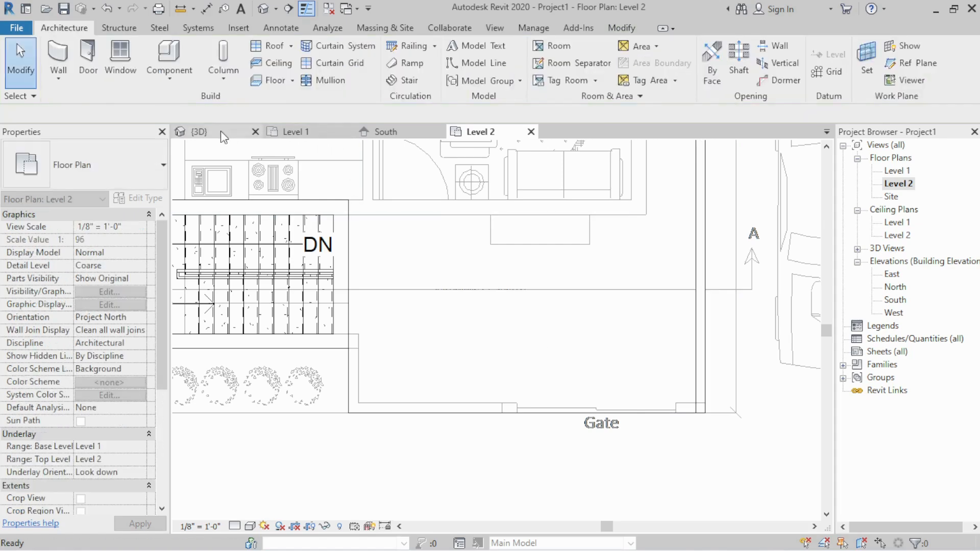
# - Begin a Handrail - Rectangular railing on Level 2, sketching its path 3" out from the stair enclosure wall and down to the front roof edge
pyautogui.click(200, 132)
pyautogui.scroll(5, 511, 360)
pyautogui.keyDown('shift'); pyautogui.moveTo(494, 367); pyautogui.dragTo(386, 500, button='middle'); pyautogui.keyUp('shift')
pyautogui.click(505, 135)
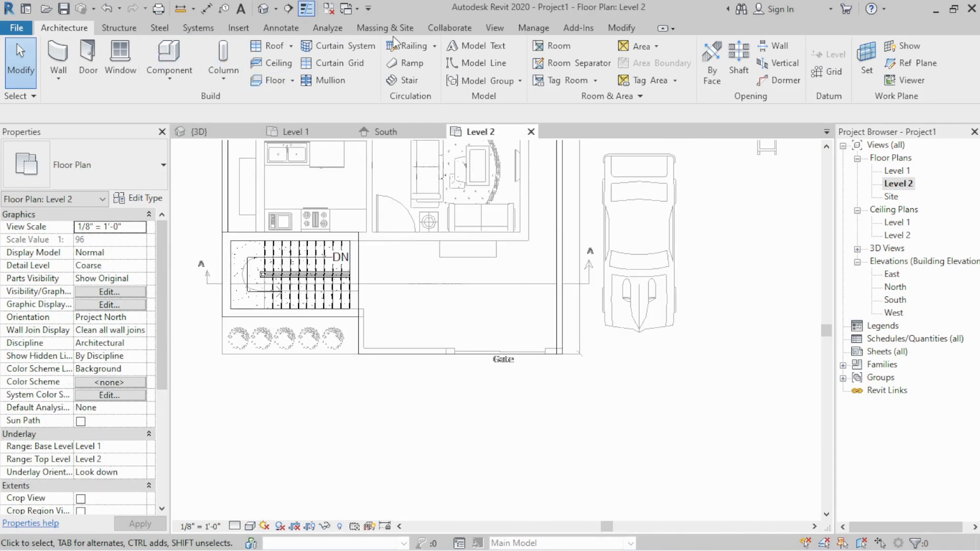
pyautogui.click(411, 46)
pyautogui.scroll(4, 291, 316)
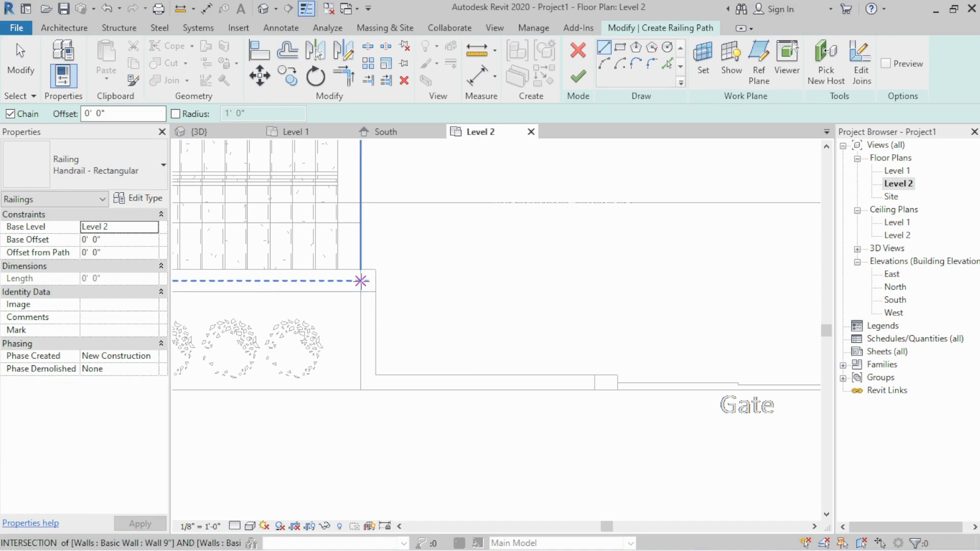
pyautogui.click(361, 281)
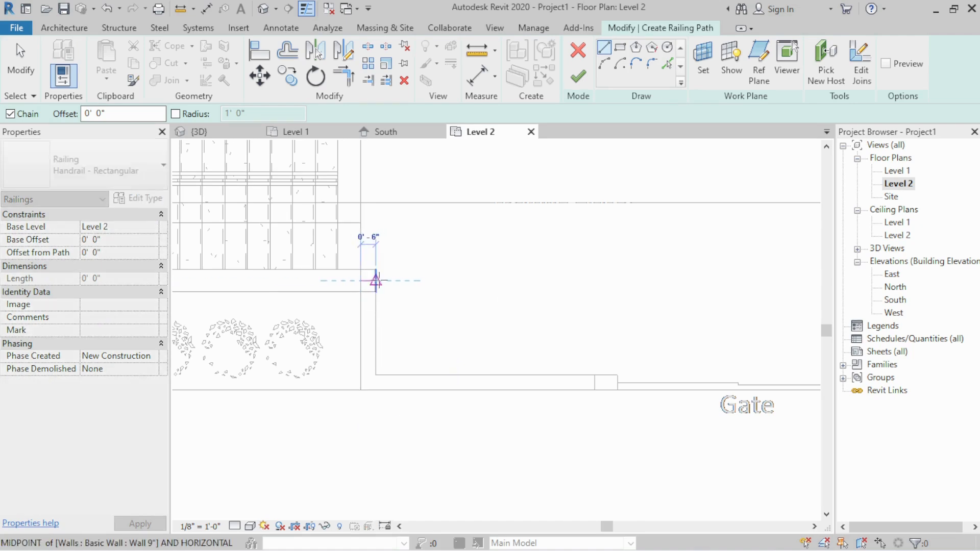
pyautogui.click(369, 281)
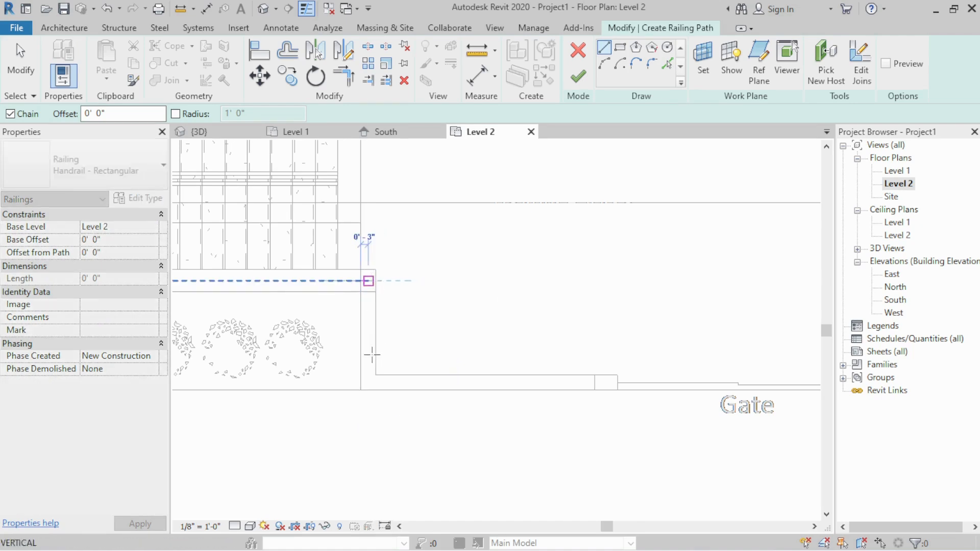
pyautogui.click(368, 382)
# - Continue the railing path along the front roof edge to the centreline of the side parapet and finish the railing
pyautogui.moveTo(637, 385); pyautogui.dragTo(489, 379, button='middle')
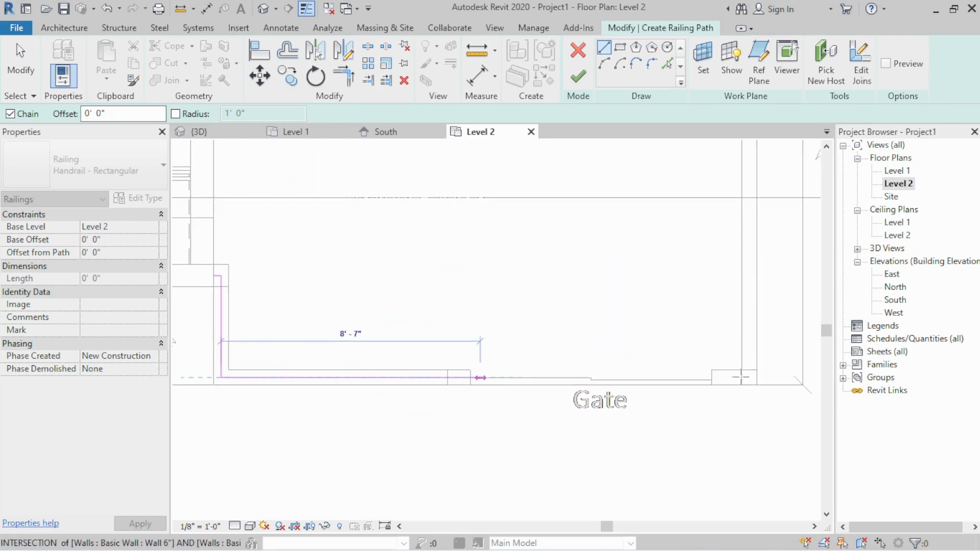
pyautogui.click(742, 377)
pyautogui.press('Escape')
pyautogui.press('Escape')
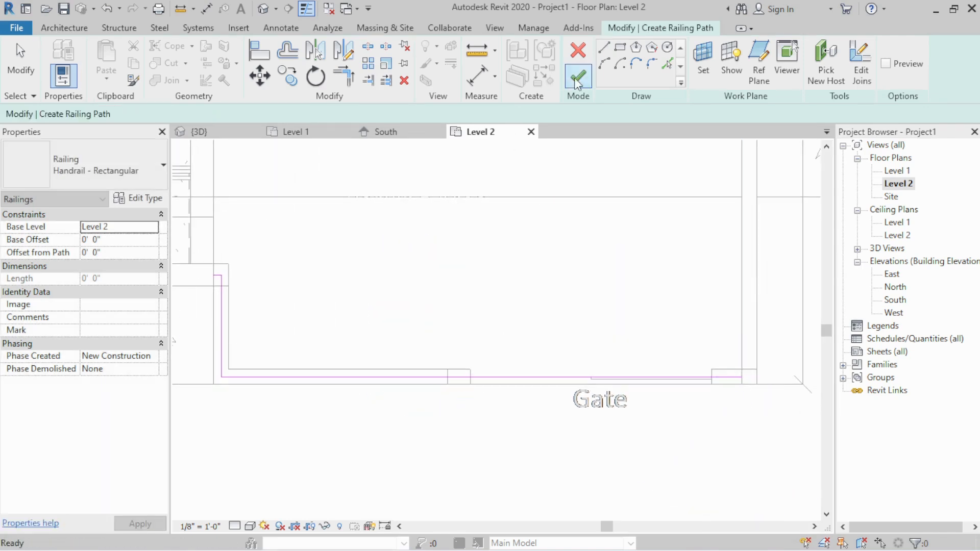
pyautogui.click(579, 77)
pyautogui.press('Escape')
# - Examine in the 3D view how the new railing meets the stair enclosure, the roof slab and the side parapet
pyautogui.click(199, 131)
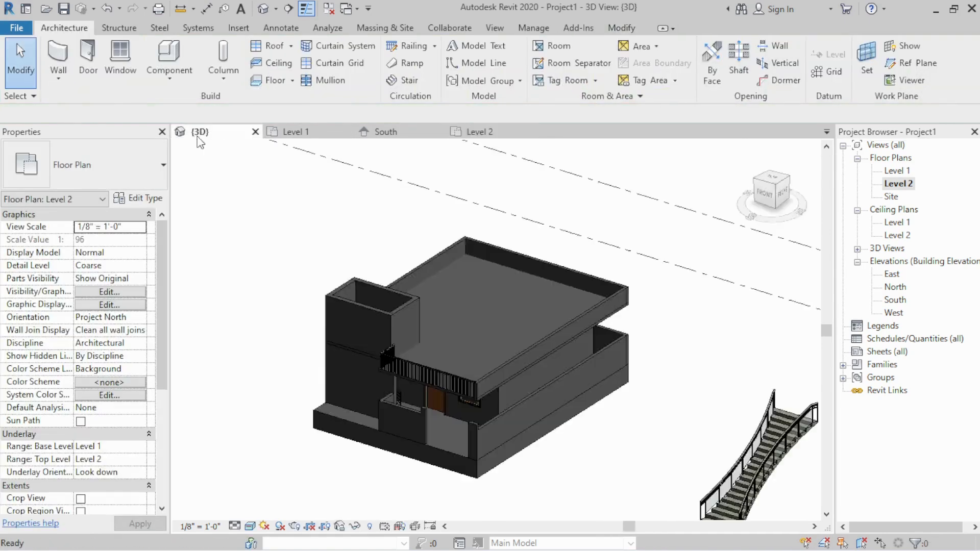
pyautogui.keyDown('shift'); pyautogui.moveTo(468, 400); pyautogui.dragTo(587, 406, button='middle'); pyautogui.keyUp('shift')
pyautogui.scroll(7, 560, 374)
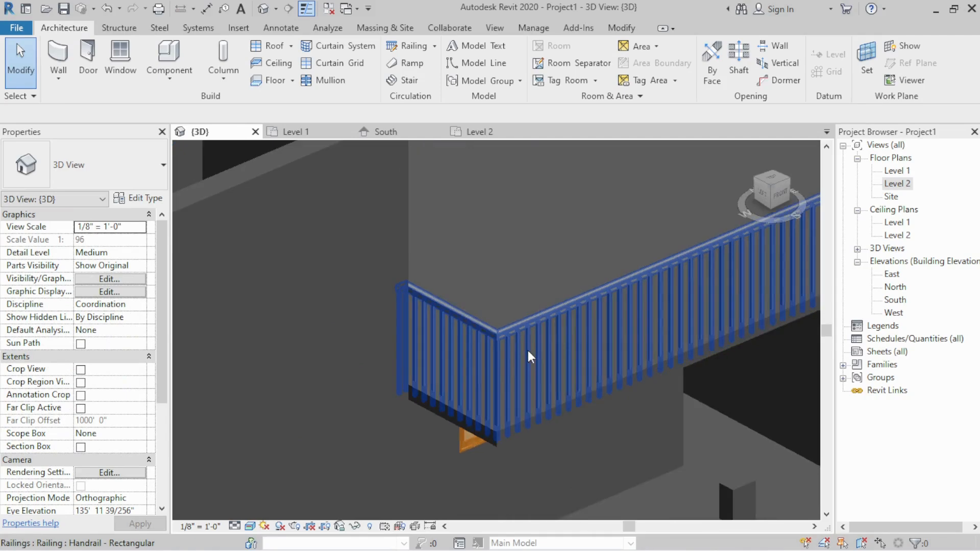
pyautogui.click(463, 322)
pyautogui.scroll(-4, 511, 347)
pyautogui.keyDown('shift'); pyautogui.moveTo(564, 367); pyautogui.dragTo(309, 352, button='middle'); pyautogui.keyUp('shift')
pyautogui.click(239, 375)
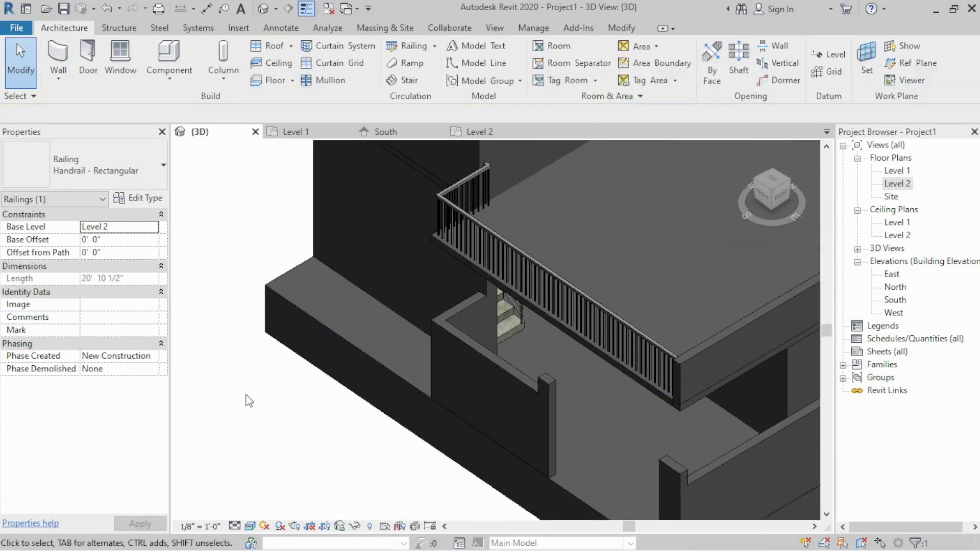
# - Set the base offset of the four Level 2 stair enclosure walls to 5" in the South elevation
pyautogui.click(385, 132)
pyautogui.scroll(3, 441, 408)
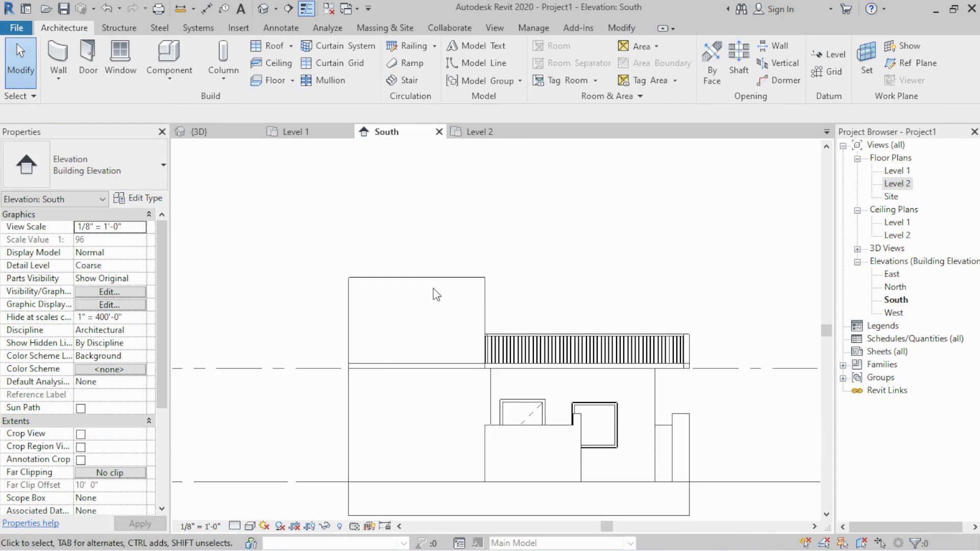
pyautogui.moveTo(501, 266); pyautogui.dragTo(308, 309)
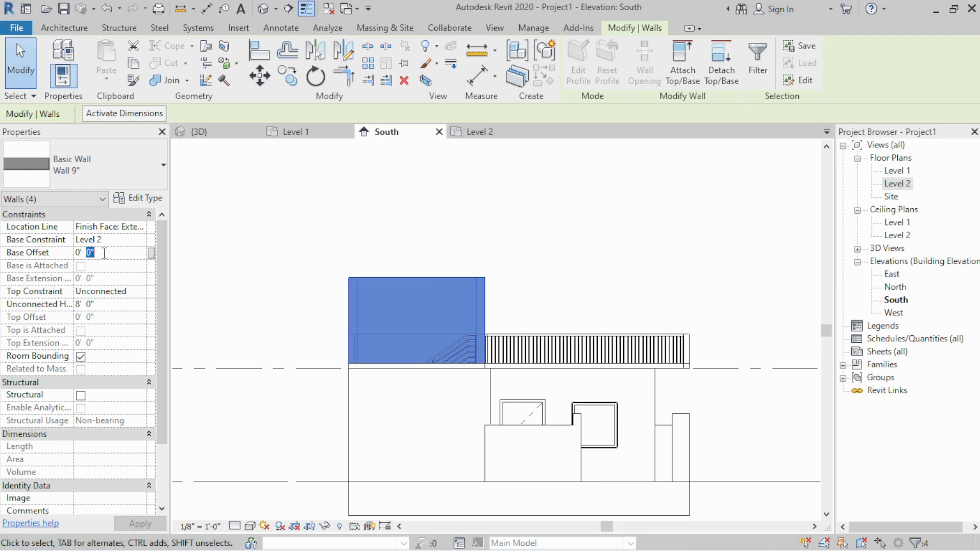
pyautogui.click(291, 284)
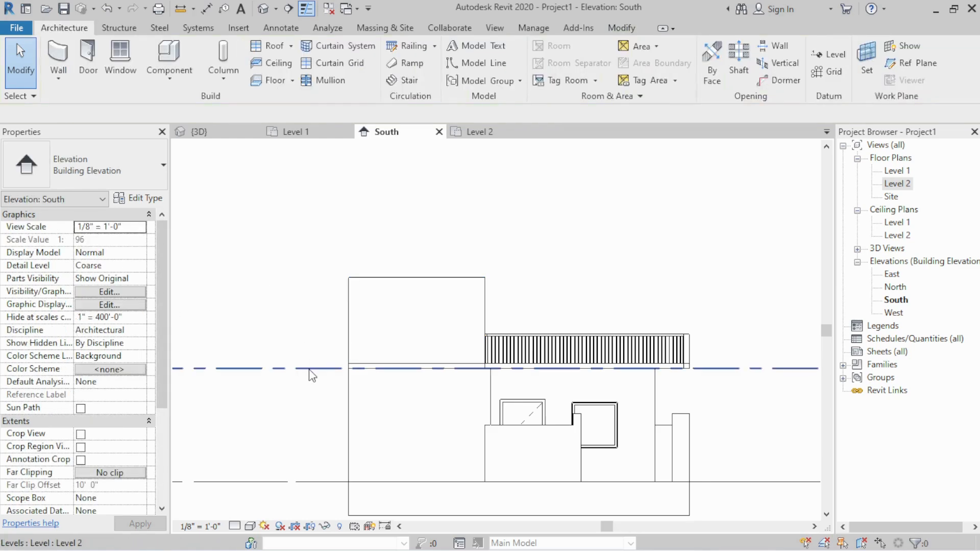
pyautogui.scroll(2, 350, 369)
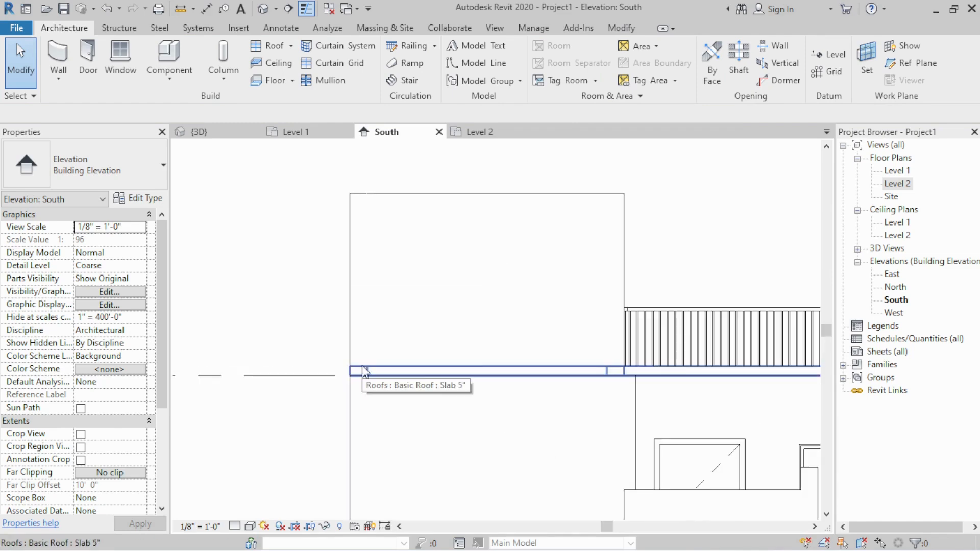
pyautogui.click(384, 198)
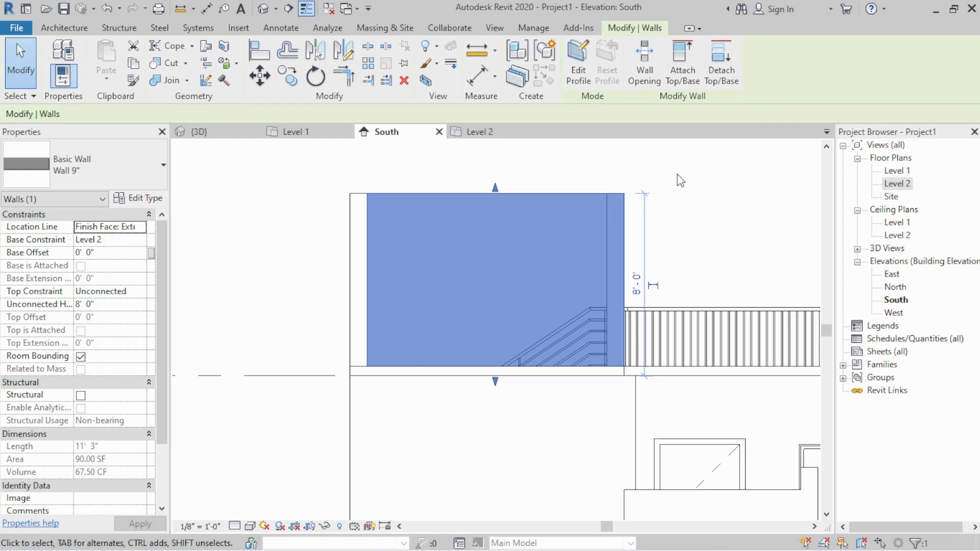
pyautogui.moveTo(694, 170); pyautogui.dragTo(253, 205)
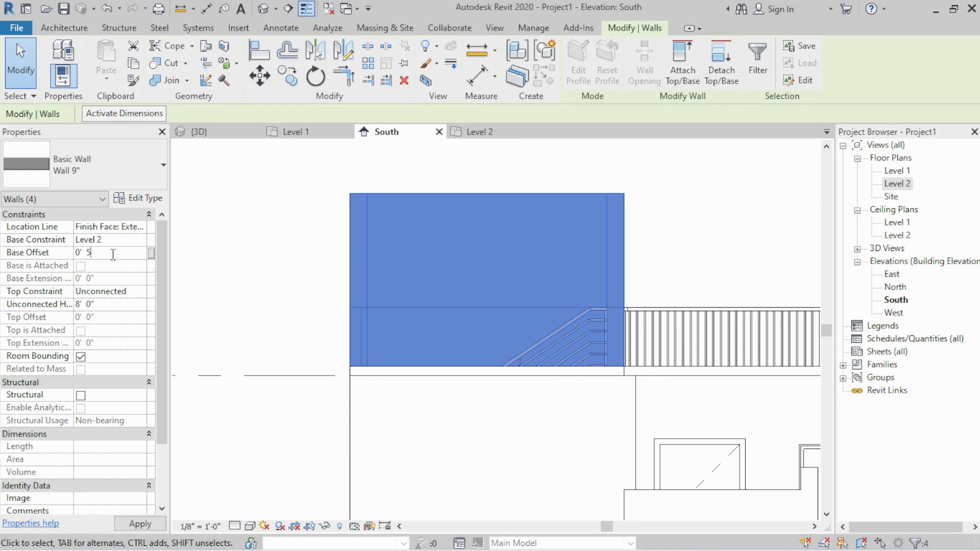
pyautogui.click(311, 328)
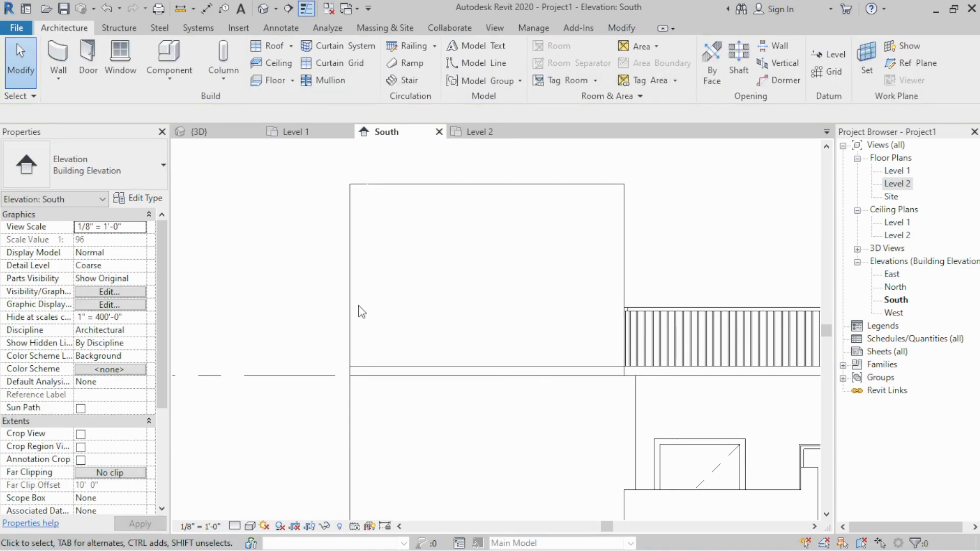
# - Raise the front railing's base offset so that it stands on top of the roof slab
pyautogui.scroll(-1, 296, 310)
pyautogui.moveTo(769, 343); pyautogui.dragTo(486, 302, button='middle')
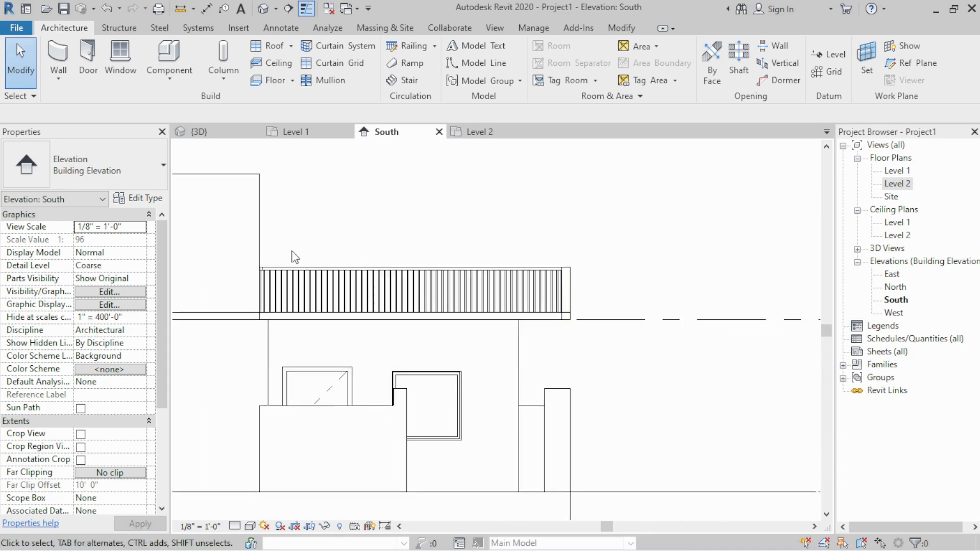
pyautogui.scroll(2, 292, 251)
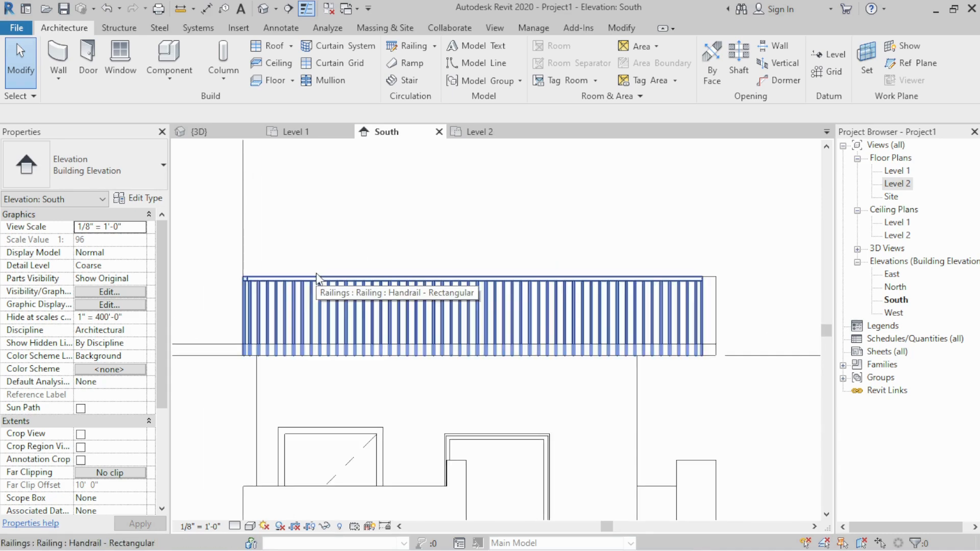
pyautogui.click(316, 278)
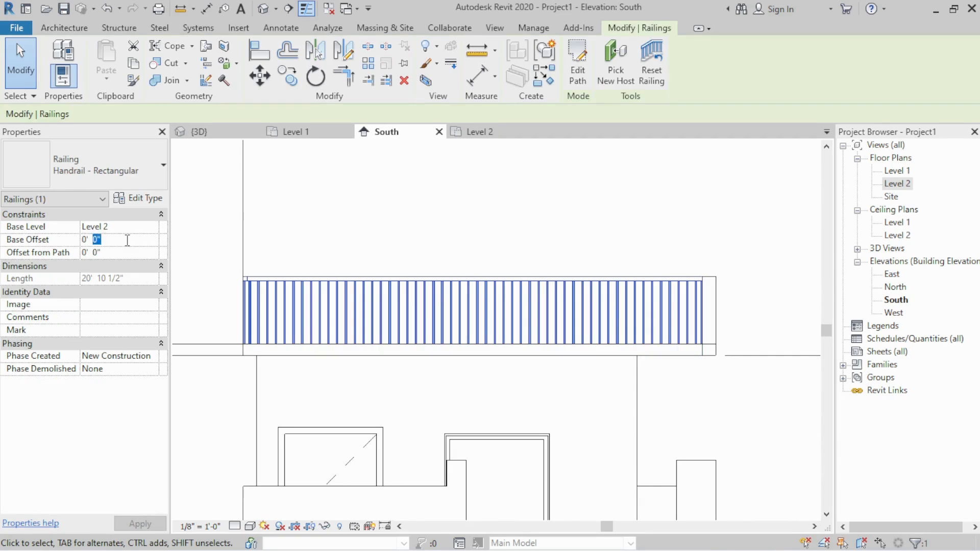
pyautogui.click(390, 240)
# - Set the base offset of the three 3' parapet walls around the roof to 5" in the 3D view
pyautogui.click(199, 132)
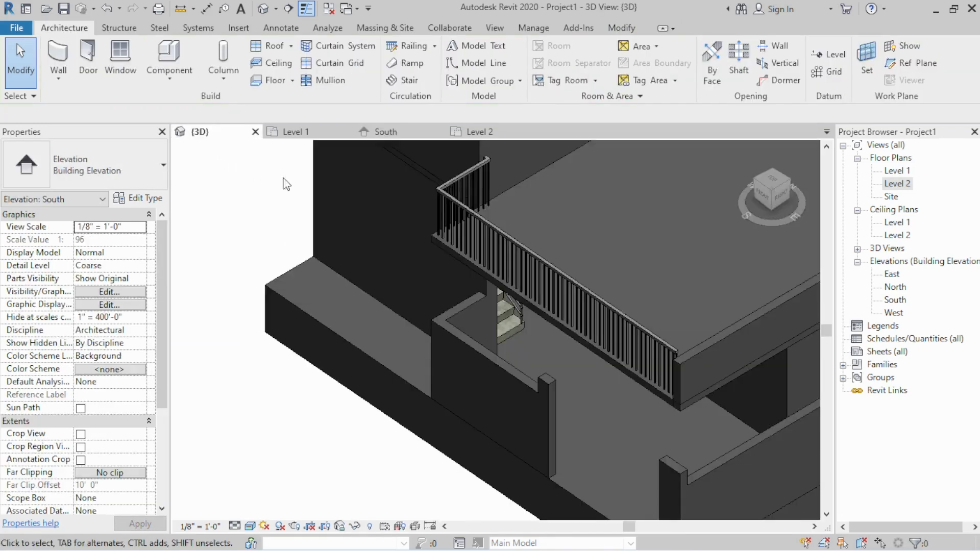
pyautogui.scroll(-5, 424, 329)
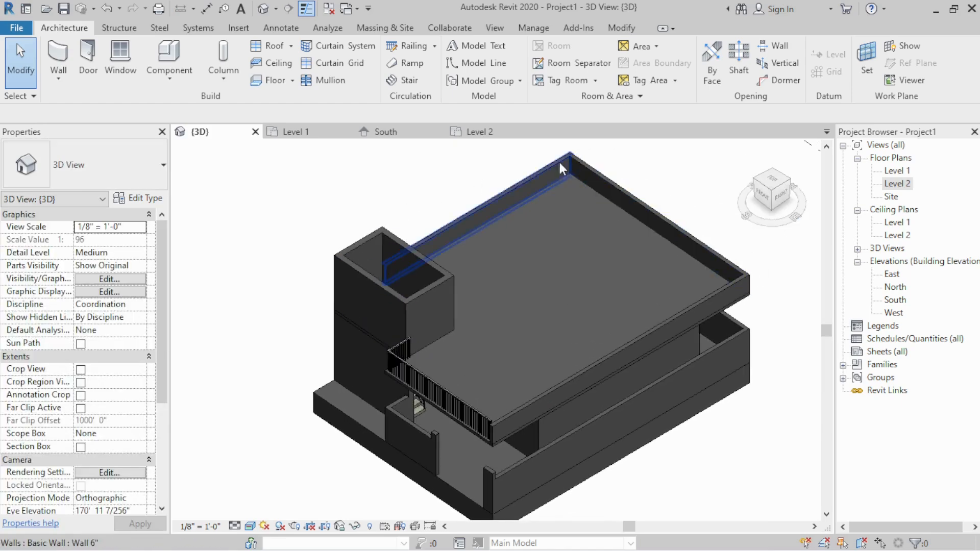
pyautogui.click(583, 176)
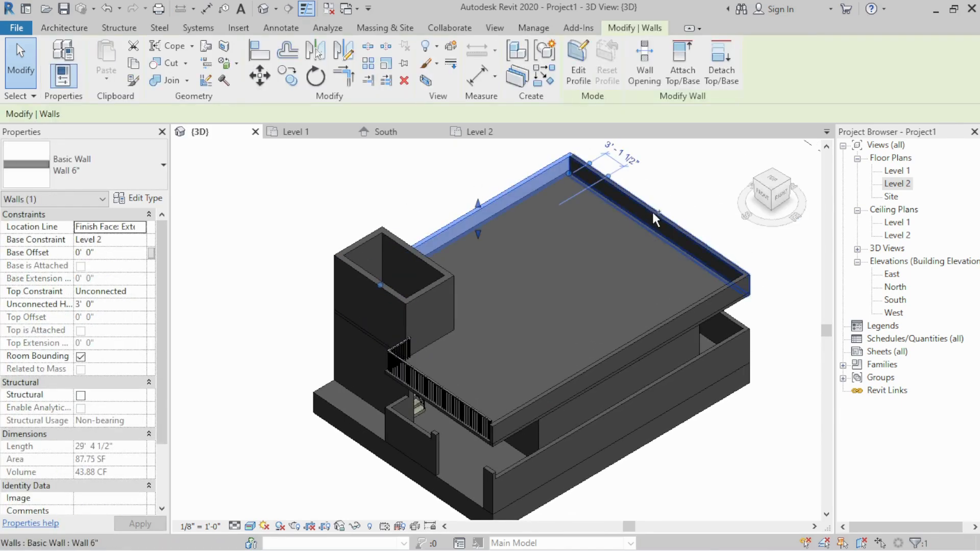
pyautogui.click(478, 180)
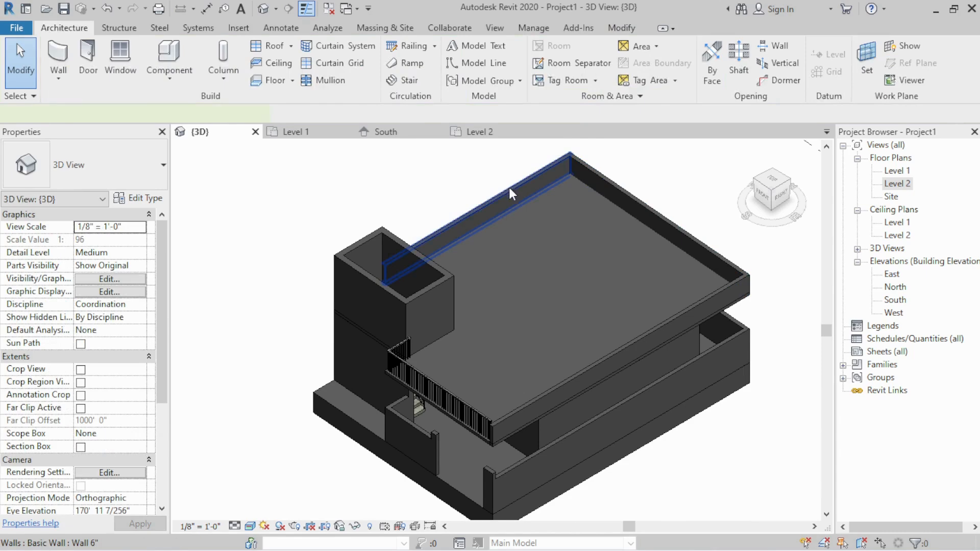
pyautogui.click(510, 188)
pyautogui.click(657, 210)
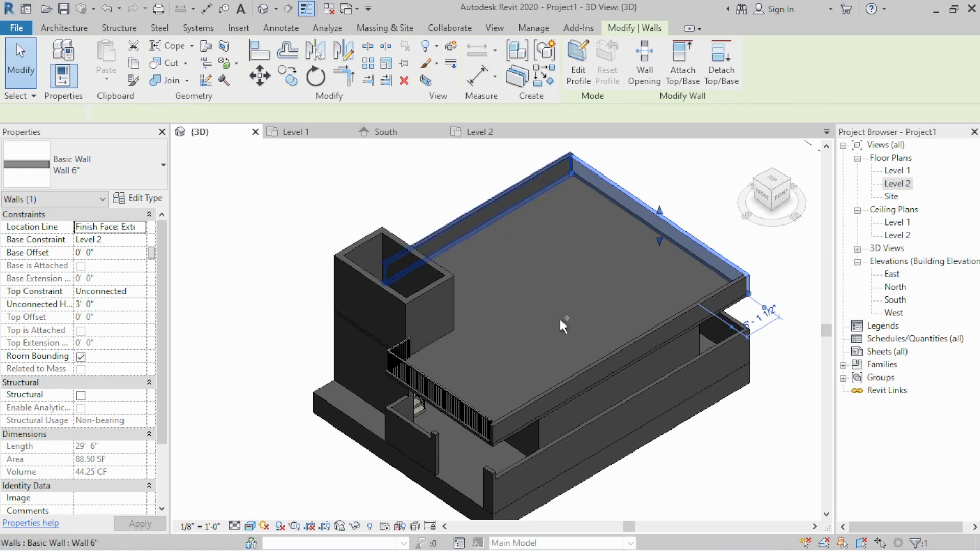
pyautogui.keyDown('ctrl'); pyautogui.click(650, 332); pyautogui.keyUp('ctrl')
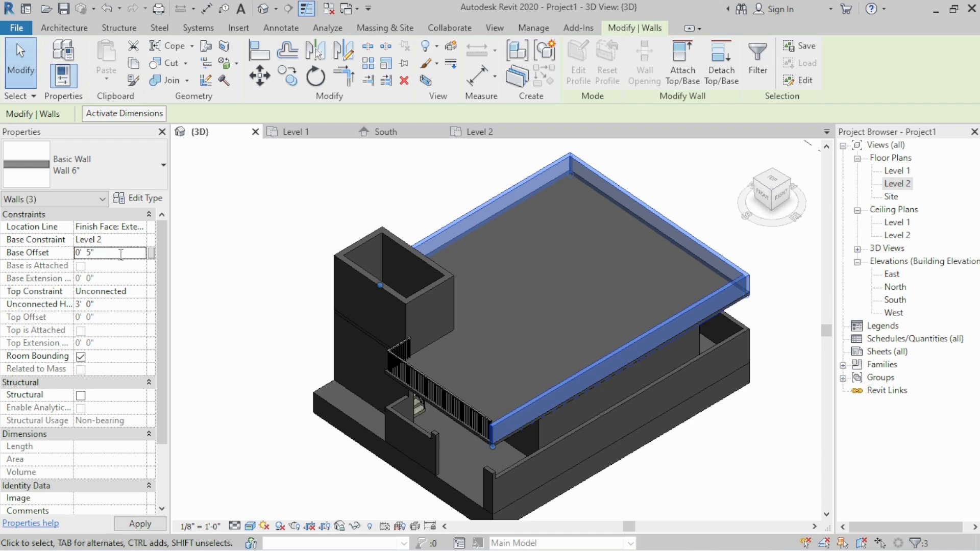
pyautogui.click(300, 402)
# - Examine the roof parapets and the rest of the house in 3D in both Hidden Line and Shaded display
pyautogui.keyDown('shift'); pyautogui.moveTo(300, 401); pyautogui.dragTo(403, 312, button='middle'); pyautogui.keyUp('shift')
pyautogui.scroll(-5, 441, 374)
pyautogui.press('h')
pyautogui.press('l')
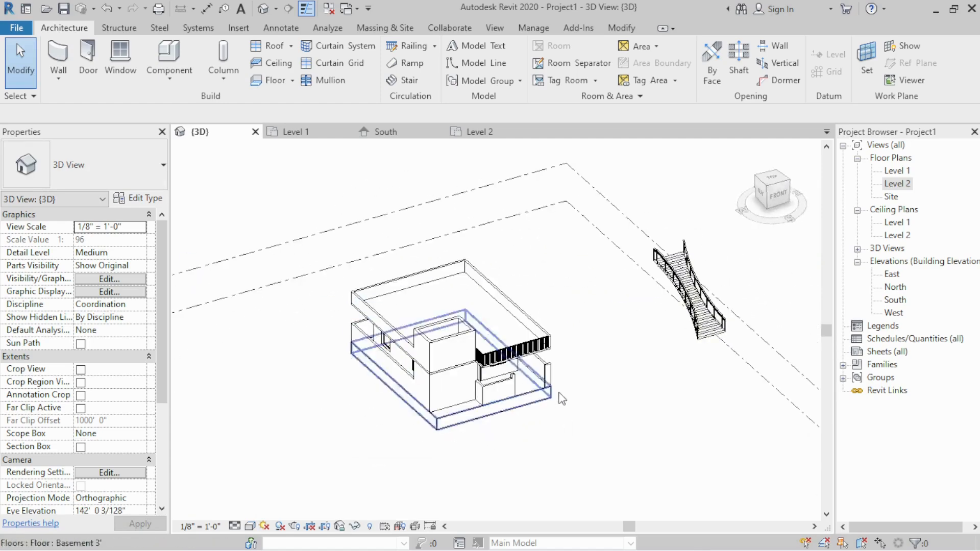
pyautogui.moveTo(562, 398)
pyautogui.keyDown('shift'); pyautogui.mouseDown(button='middle')
pyautogui.moveTo(398, 396)
pyautogui.moveTo(624, 410)
pyautogui.moveTo(477, 401)
pyautogui.moveTo(430, 376)
pyautogui.mouseUp(button='middle'); pyautogui.keyUp('shift')
pyautogui.scroll(2, 393, 395)
pyautogui.press('s')
pyautogui.press('d')
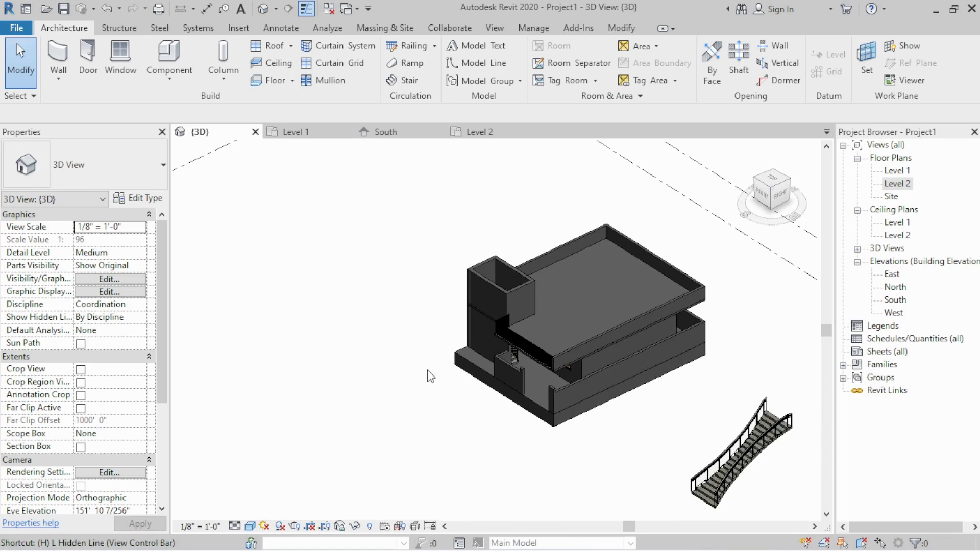
pyautogui.press('h')
pyautogui.press('l')
pyautogui.scroll(3, 501, 329)
pyautogui.moveTo(363, 338)
pyautogui.keyDown('shift'); pyautogui.mouseDown(button='middle')
pyautogui.moveTo(519, 353)
pyautogui.moveTo(507, 343)
pyautogui.mouseUp(button='middle'); pyautogui.keyUp('shift')
pyautogui.press('s')
pyautogui.press('d')
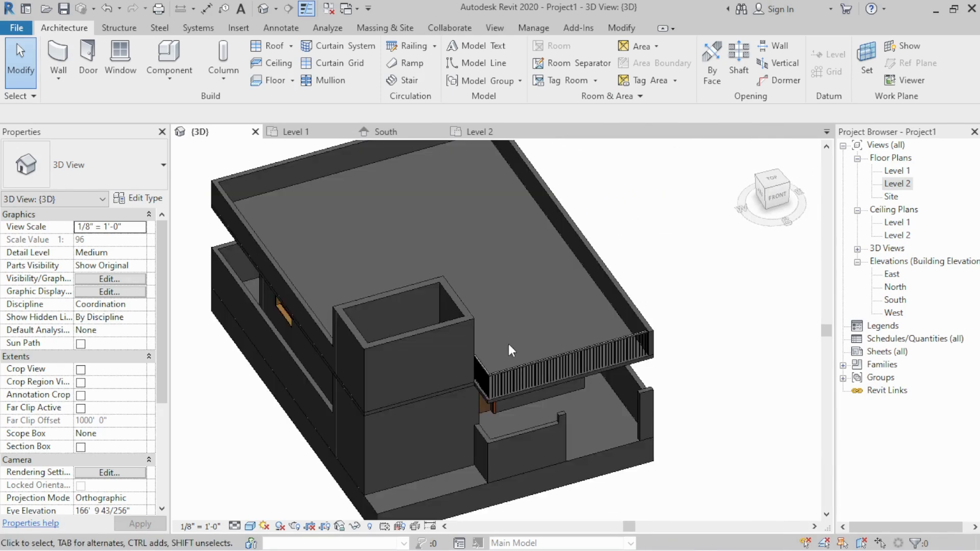
# - Inspect up close how the front railing sits on the roof slab beside the stair enclosure
pyautogui.keyDown('shift'); pyautogui.moveTo(437, 369); pyautogui.dragTo(559, 401, button='middle'); pyautogui.keyUp('shift')
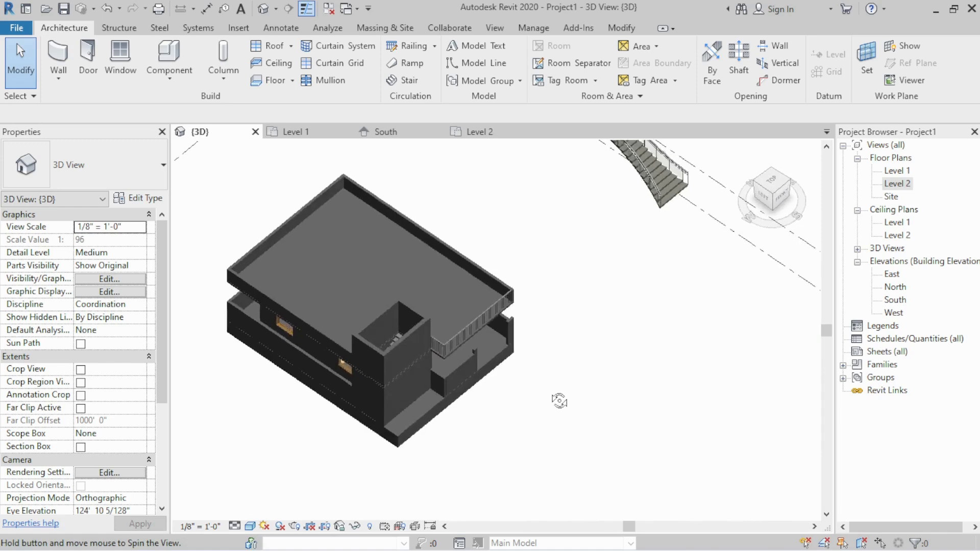
pyautogui.scroll(3, 440, 360)
pyautogui.keyDown('shift'); pyautogui.moveTo(440, 359); pyautogui.dragTo(443, 256, button='middle'); pyautogui.keyUp('shift')
pyautogui.scroll(3, 449, 307)
pyautogui.moveTo(465, 320); pyautogui.dragTo(629, 284, button='middle')
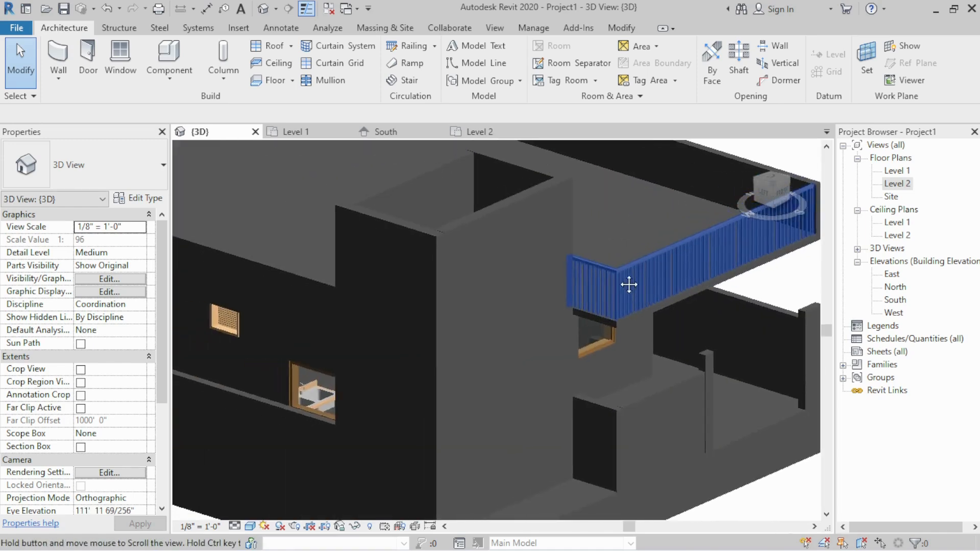
pyautogui.scroll(-4, 608, 287)
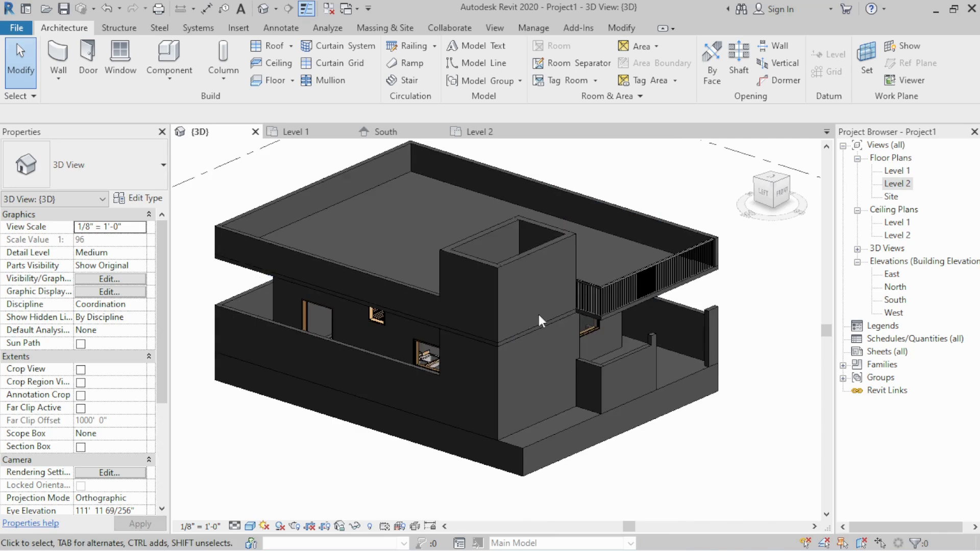
pyautogui.moveTo(539, 315); pyautogui.dragTo(479, 337, button='middle')
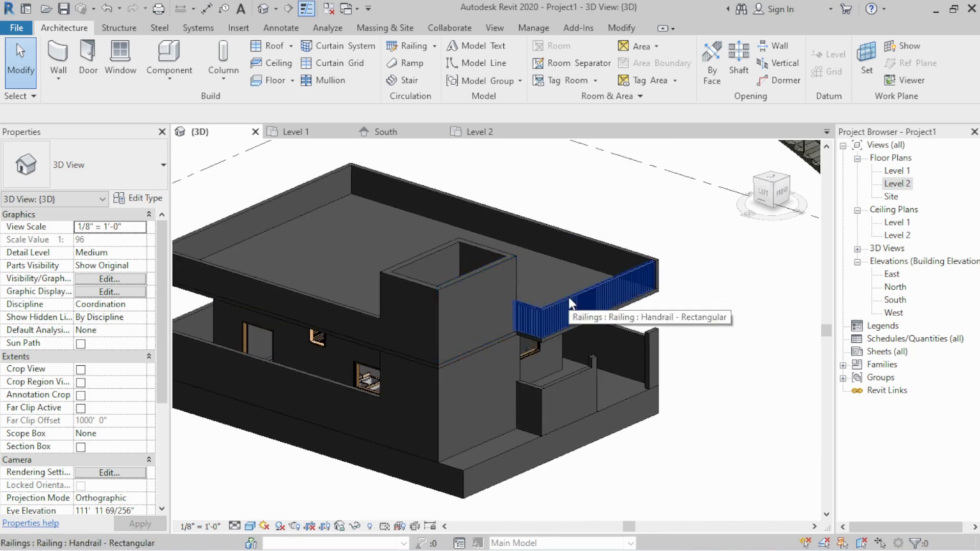
pyautogui.scroll(5, 572, 302)
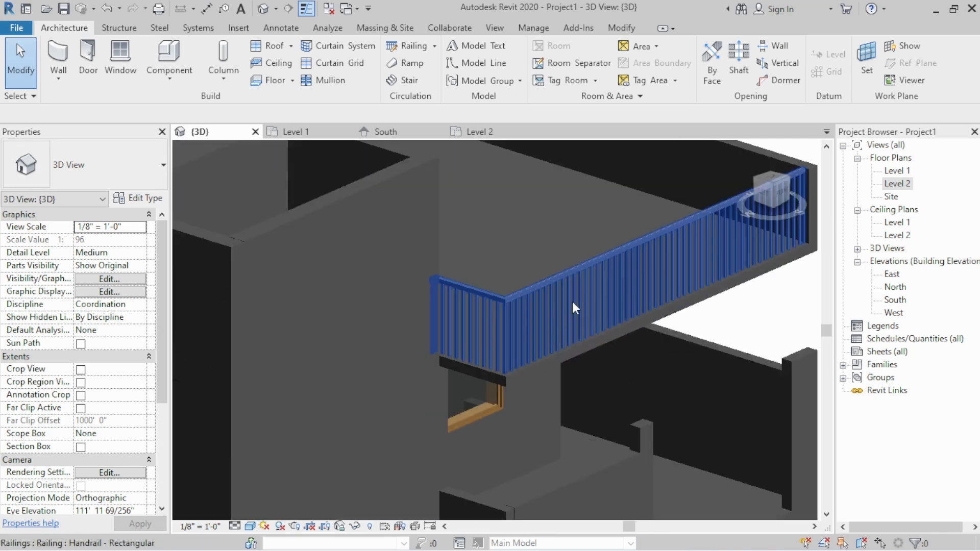
pyautogui.click(500, 304)
pyautogui.scroll(-3, 327, 323)
pyautogui.click(691, 306)
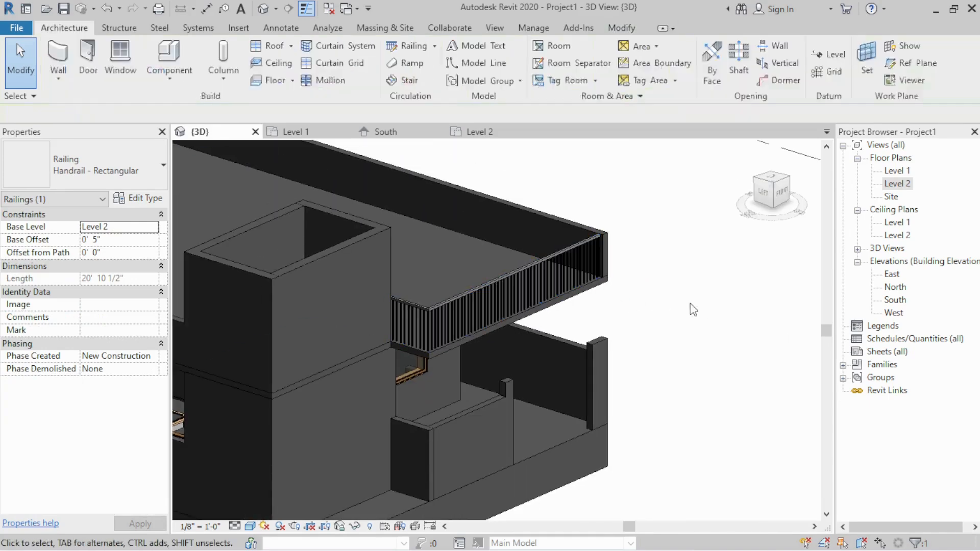
# - Change the front roof railing's type to Handrail - Pipe
pyautogui.click(415, 311)
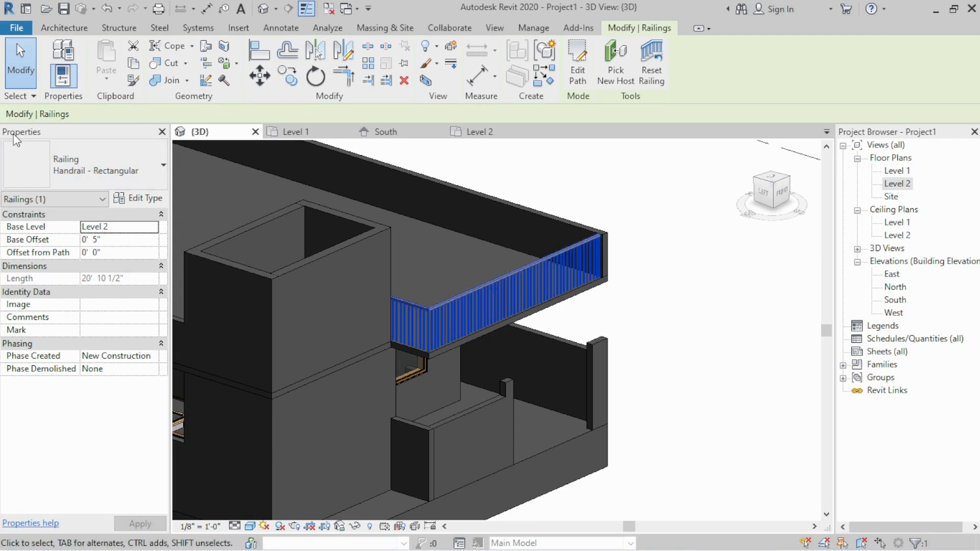
pyautogui.click(101, 174)
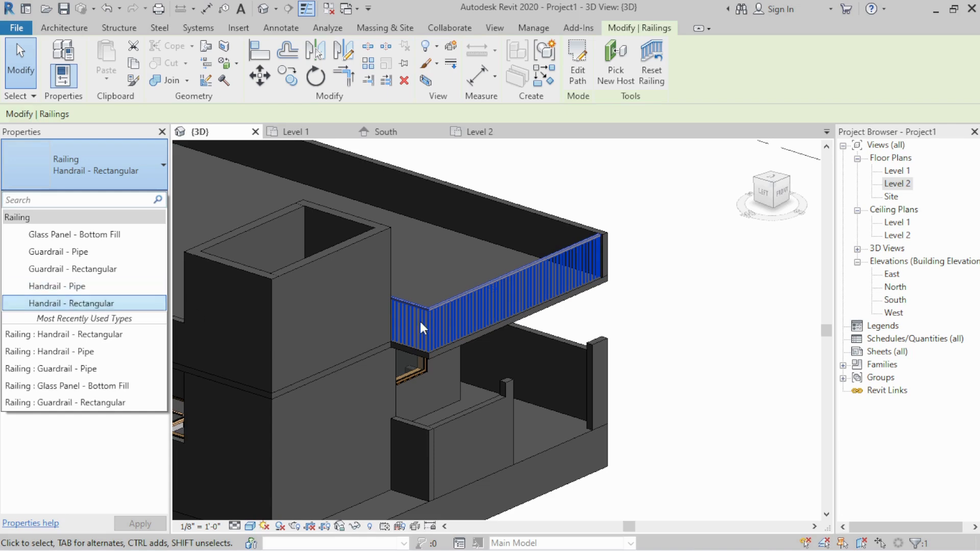
pyautogui.scroll(5, 420, 322)
pyautogui.moveTo(470, 324); pyautogui.dragTo(453, 358, button='middle')
pyautogui.click(116, 176)
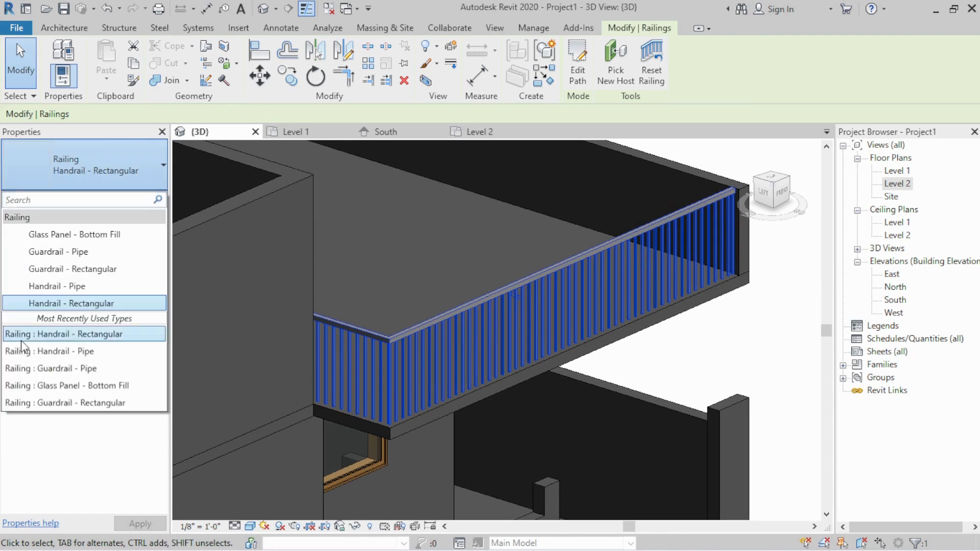
pyautogui.click(51, 285)
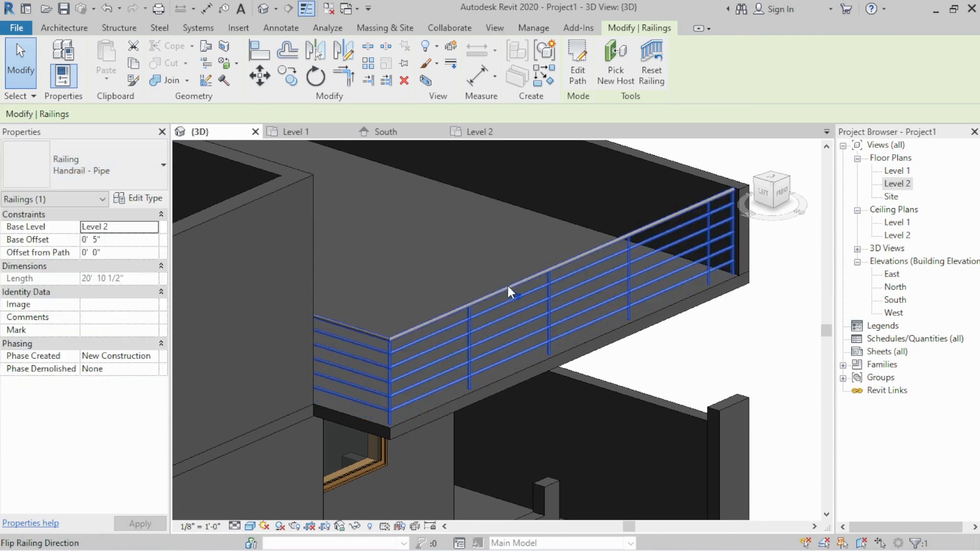
pyautogui.click(666, 367)
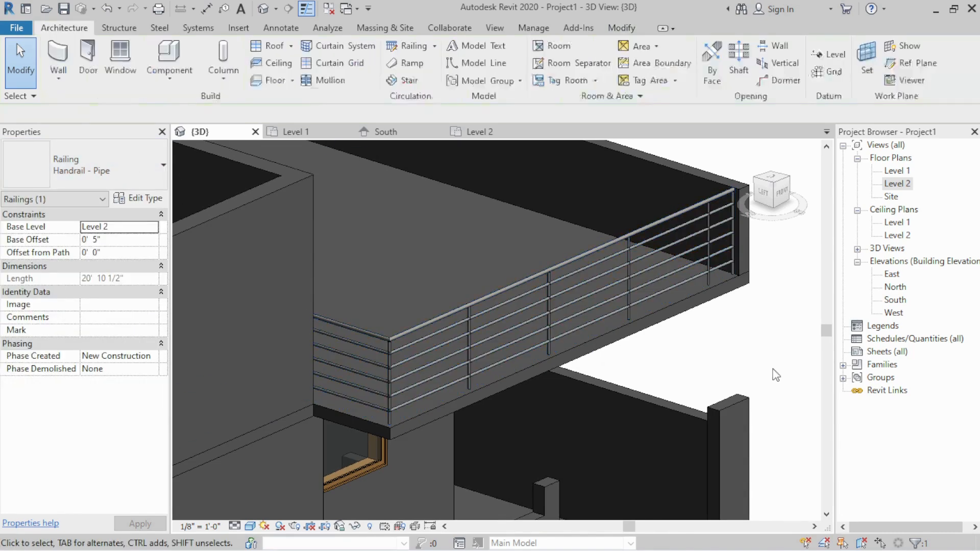
# - Try the Guardrail - Rectangular and Guardrail - Pipe types on the front roof railing
pyautogui.click(492, 311)
pyautogui.click(84, 153)
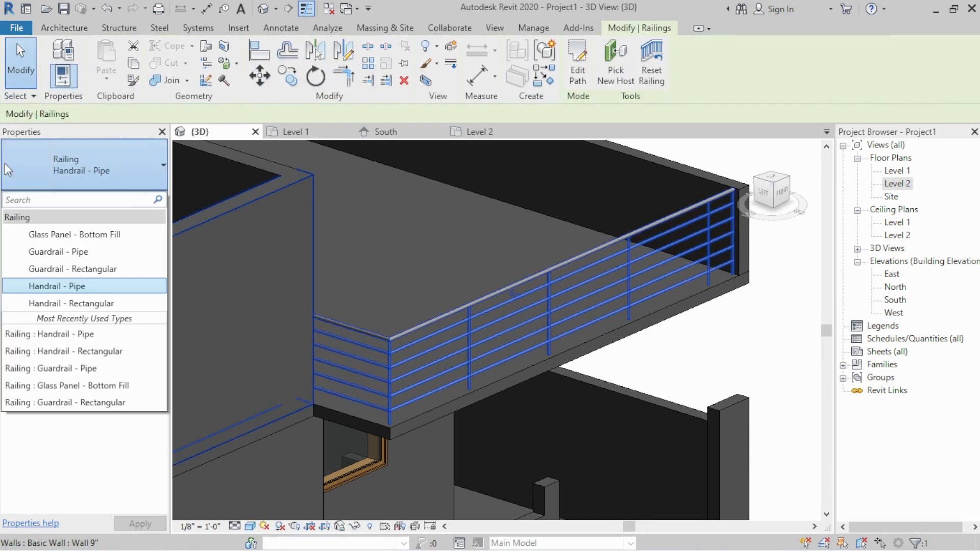
pyautogui.click(65, 271)
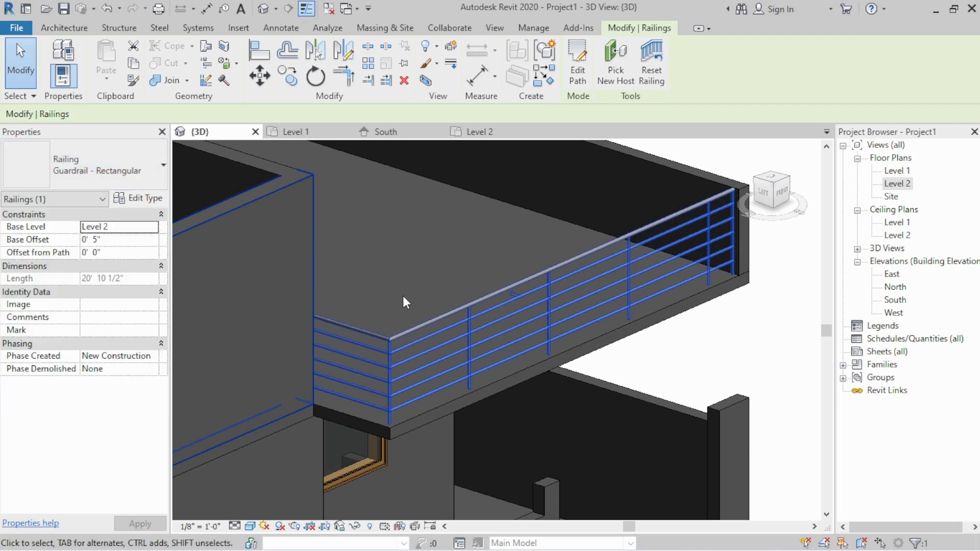
pyautogui.click(140, 167)
pyautogui.click(82, 266)
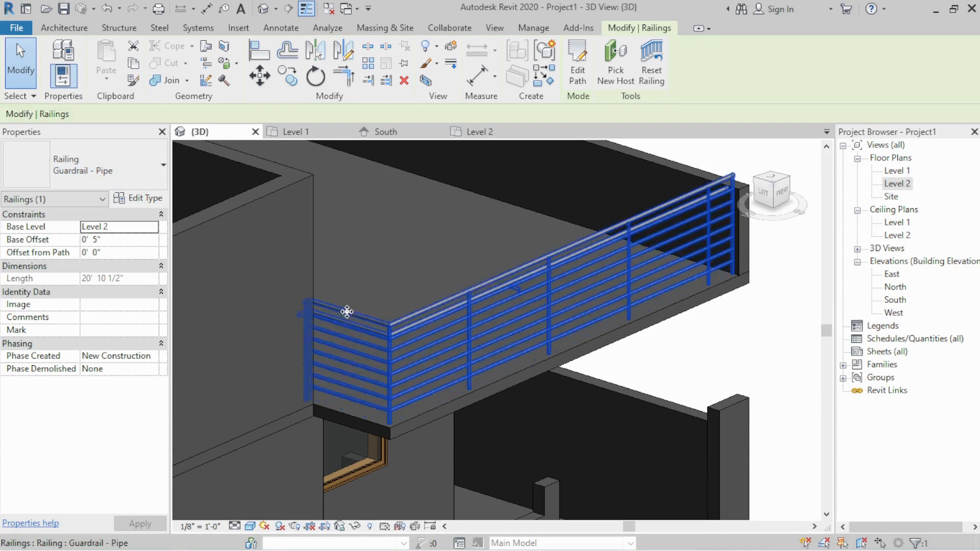
# - Try the Glass Panel - Bottom Fill type on the front roof railing and view it against the house
pyautogui.click(108, 168)
pyautogui.click(81, 232)
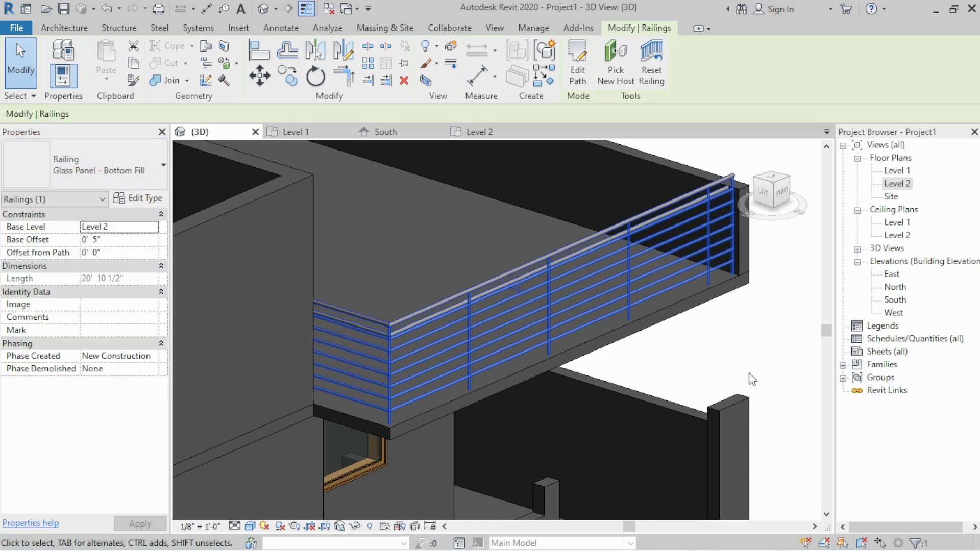
pyautogui.press('Escape')
pyautogui.scroll(-3, 418, 347)
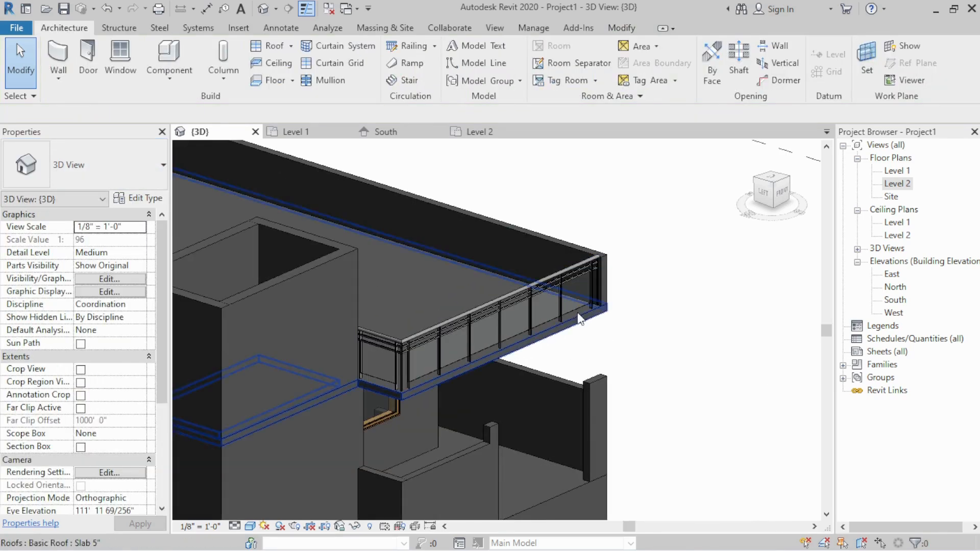
pyautogui.scroll(-2, 526, 310)
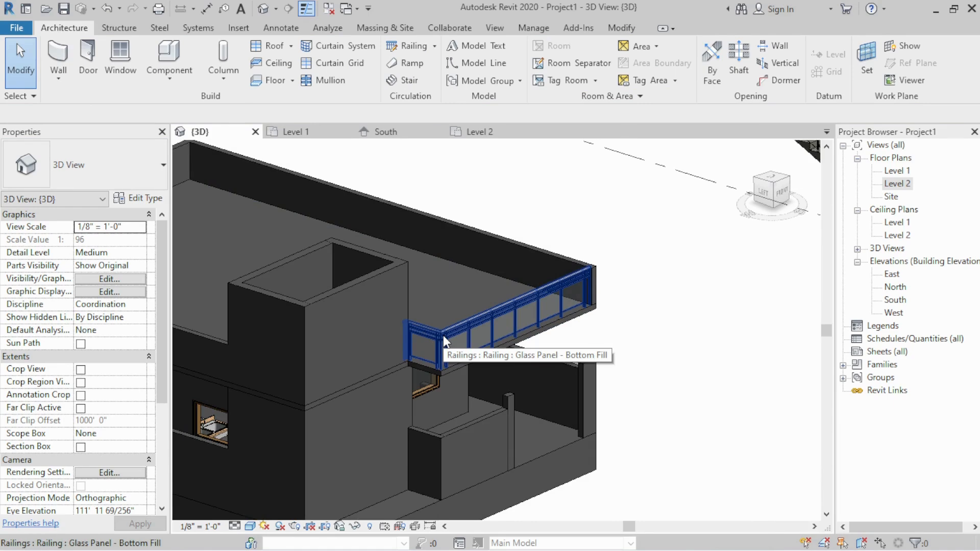
# - Switch the front roof railing from glass panels to the Handrail - Pipe type
pyautogui.click(443, 336)
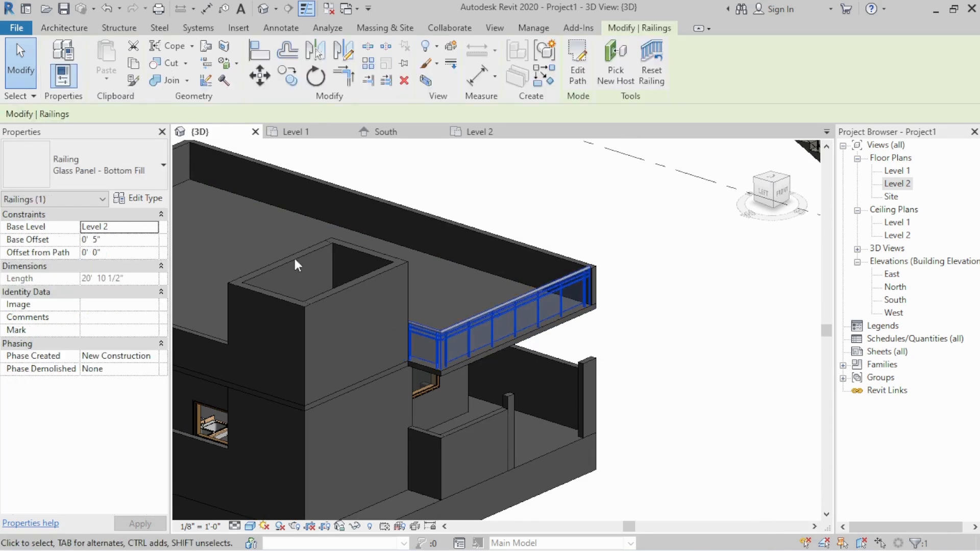
pyautogui.click(129, 169)
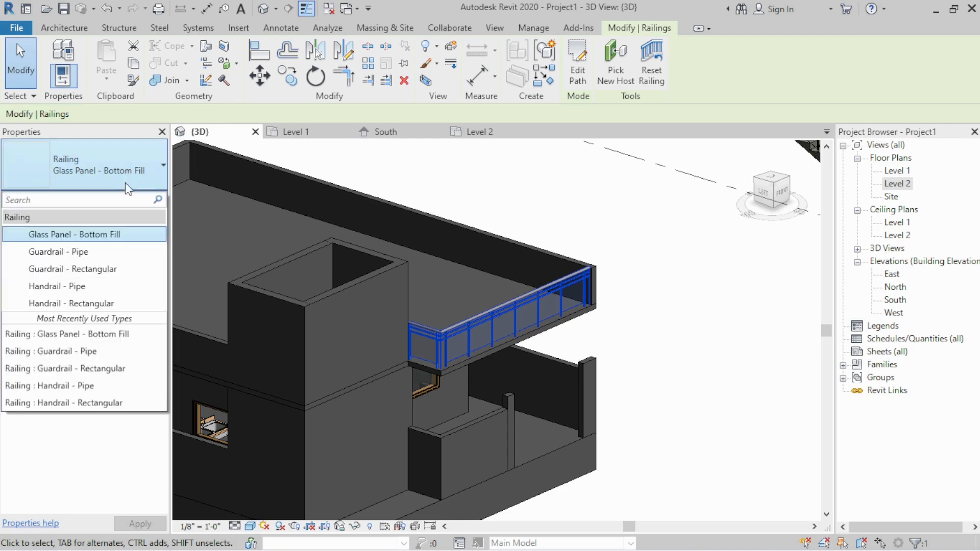
pyautogui.click(40, 286)
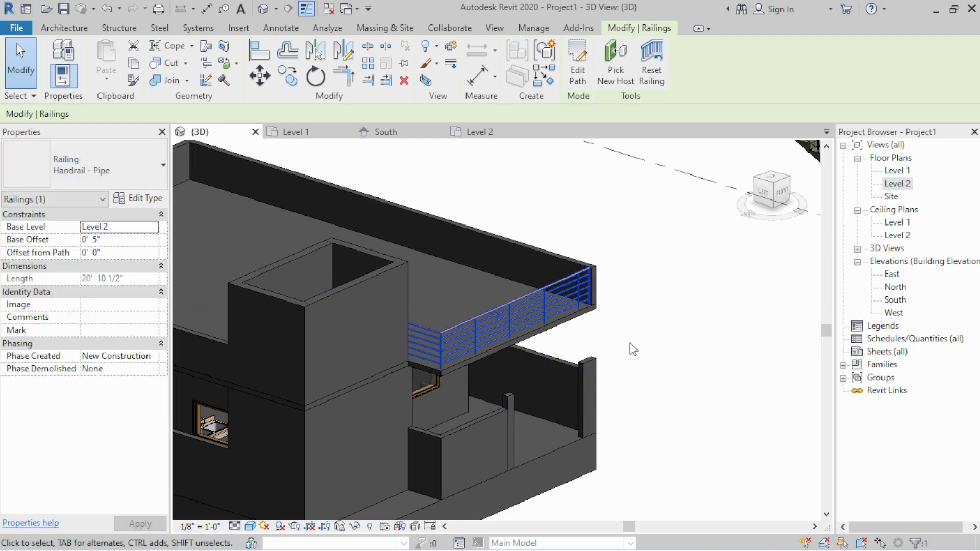
pyautogui.click(630, 357)
# - Examine the pipe railing and the stair enclosure's roof-side wall from the front of the house in 3D
pyautogui.click(503, 319)
pyautogui.keyDown('shift'); pyautogui.moveTo(502, 319); pyautogui.dragTo(316, 236, button='middle'); pyautogui.keyUp('shift')
pyautogui.click(318, 389)
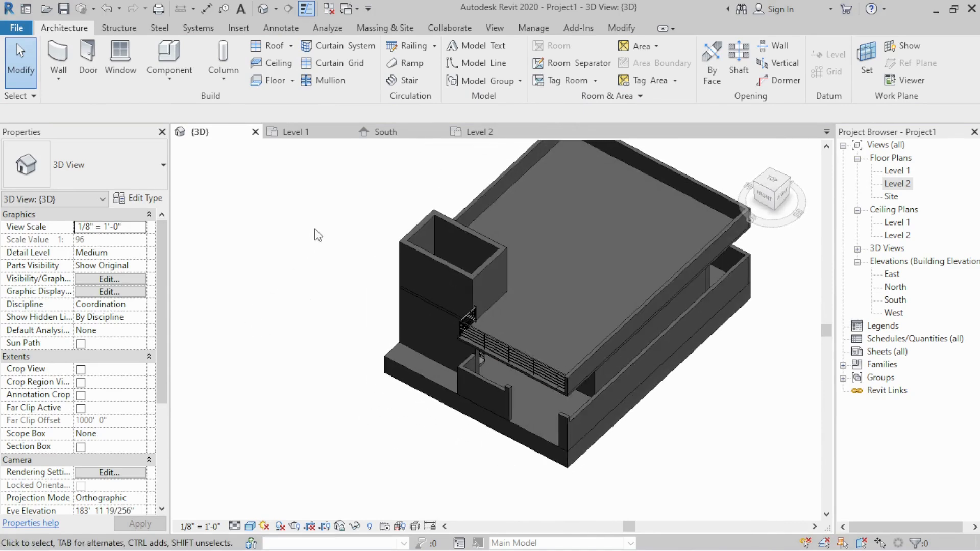
pyautogui.scroll(-2, 358, 270)
pyautogui.scroll(5, 427, 292)
pyautogui.scroll(-2, 426, 297)
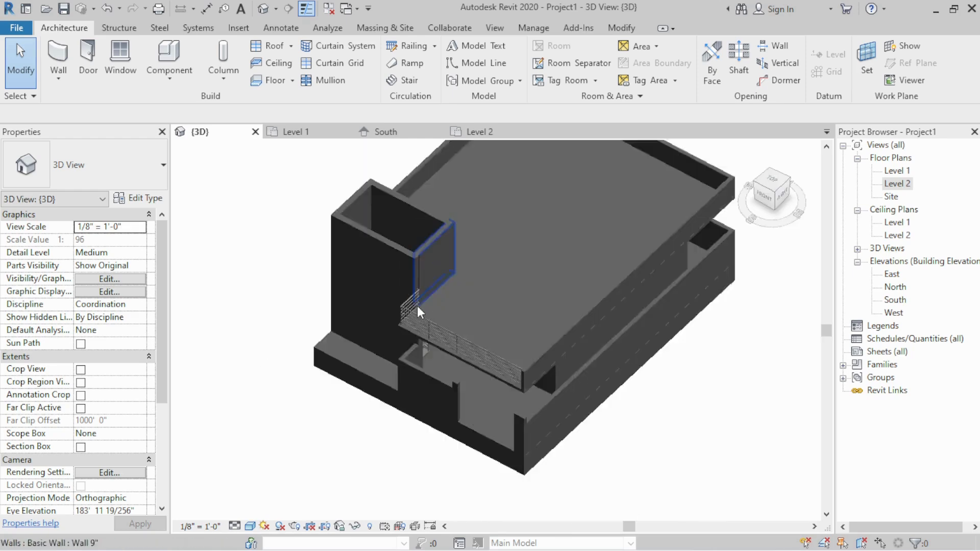
pyautogui.scroll(-2, 417, 305)
pyautogui.keyDown('shift'); pyautogui.moveTo(418, 305); pyautogui.dragTo(452, 290, button='middle'); pyautogui.keyUp('shift')
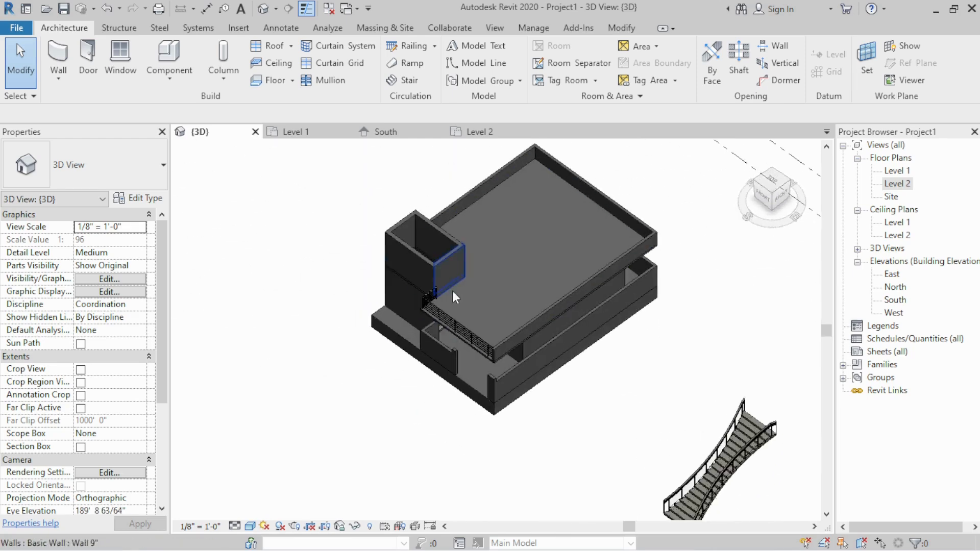
# - Place a Single-Flush D1 door in the stair enclosure's roof-side wall on the Level 2 floor plan, swinging onto the roof
pyautogui.click(482, 133)
pyautogui.scroll(-3, 444, 339)
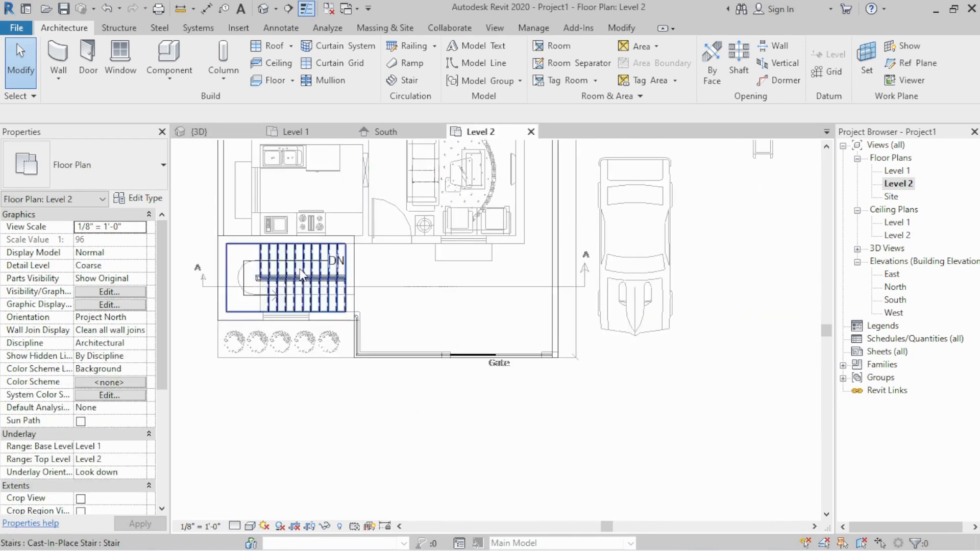
pyautogui.scroll(2, 301, 275)
pyautogui.press('d')
pyautogui.press('r')
pyautogui.scroll(2, 376, 258)
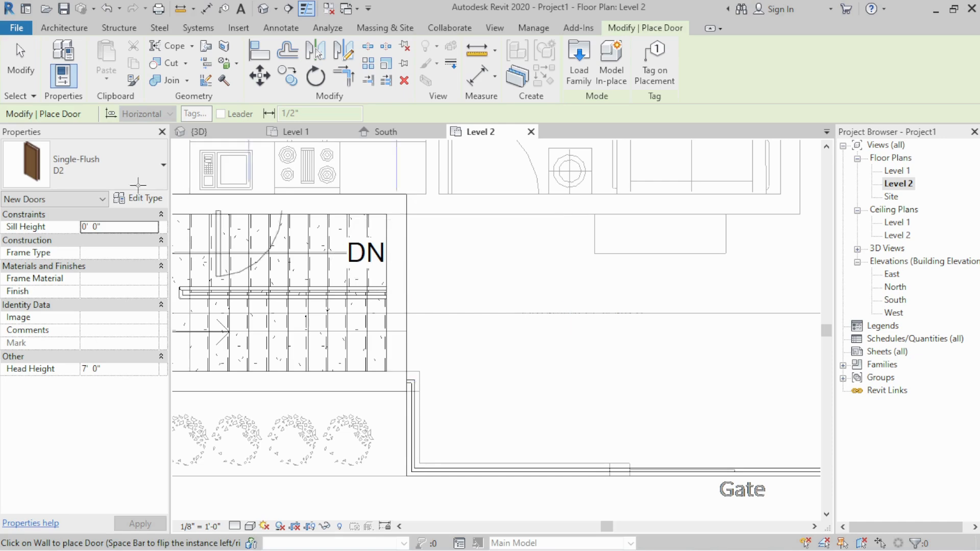
pyautogui.click(92, 166)
pyautogui.click(59, 366)
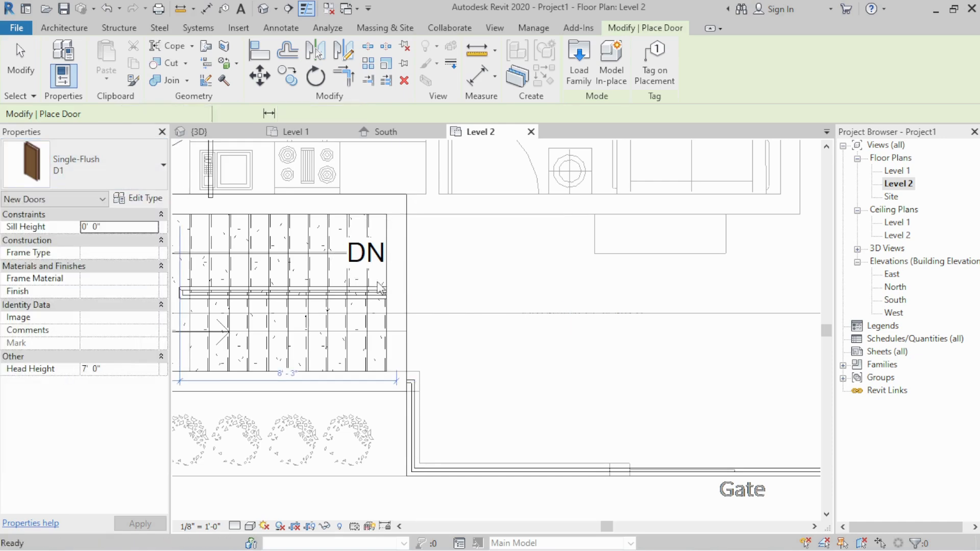
pyautogui.click(403, 253)
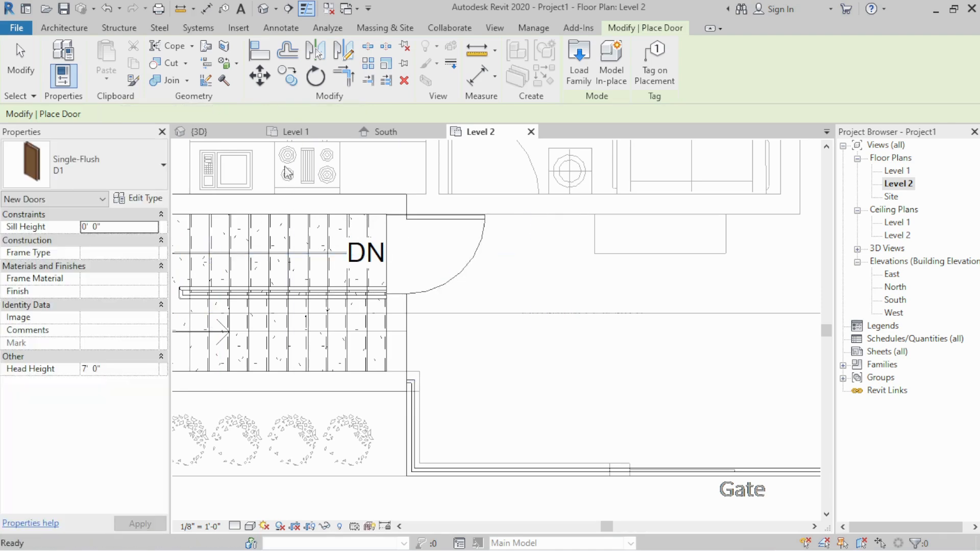
pyautogui.press('Escape')
# - Inspect the stair enclosure's new door in 3D and check its sill height
pyautogui.click(199, 132)
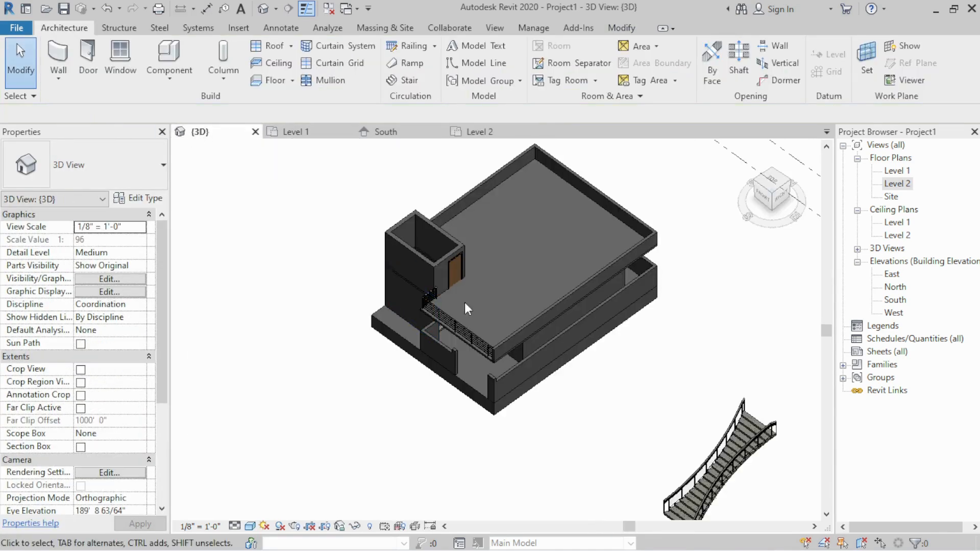
pyautogui.scroll(5, 470, 274)
pyautogui.click(452, 288)
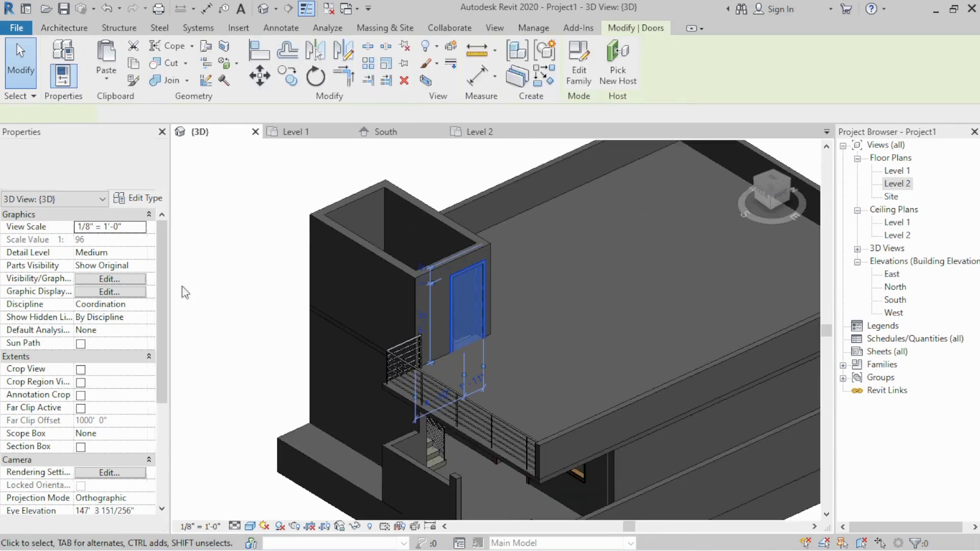
pyautogui.doubleClick(118, 240)
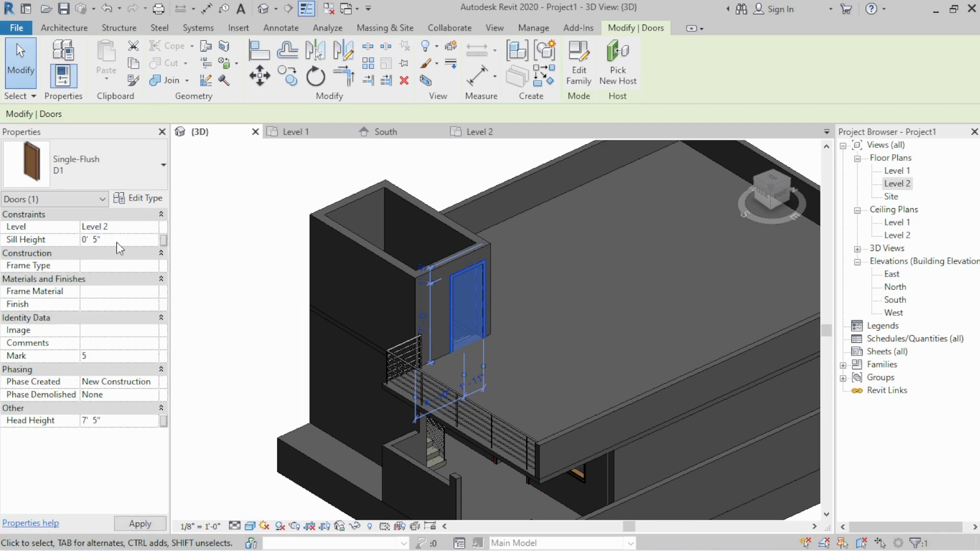
pyautogui.click(246, 328)
pyautogui.keyDown('shift'); pyautogui.moveTo(246, 328); pyautogui.dragTo(350, 338, button='middle'); pyautogui.keyUp('shift')
pyautogui.scroll(-2, 358, 327)
pyautogui.keyDown('shift'); pyautogui.moveTo(396, 308); pyautogui.dragTo(350, 339, button='middle'); pyautogui.keyUp('shift')
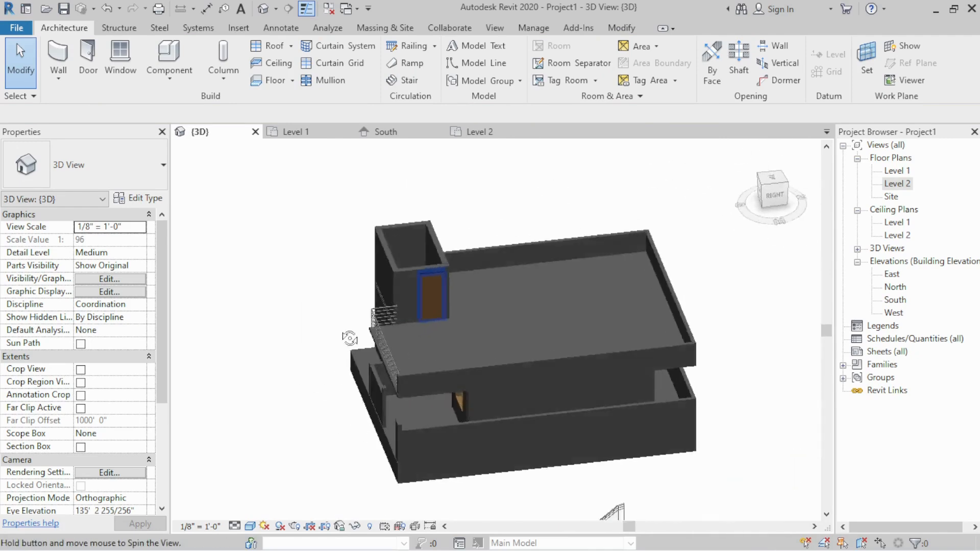
# - Open the South elevation and frame the stair enclosure and roof railing
pyautogui.click(386, 132)
pyautogui.scroll(-5, 505, 339)
pyautogui.scroll(4, 415, 300)
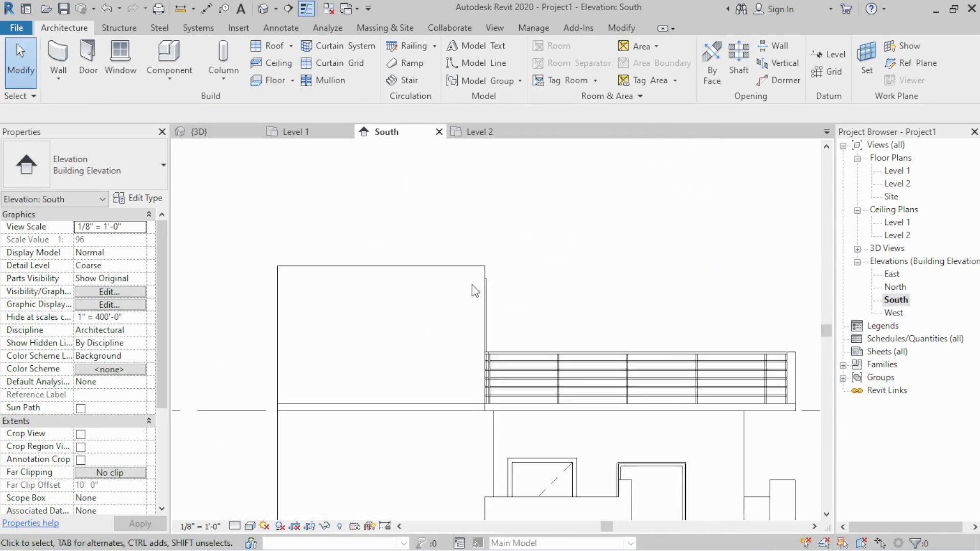
pyautogui.scroll(-2, 475, 291)
pyautogui.press('l')
pyautogui.press('l')
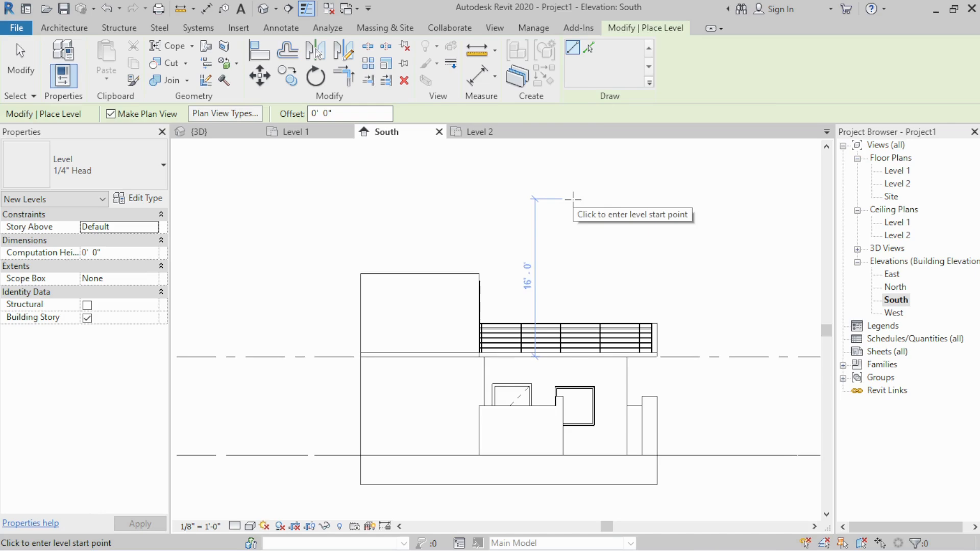
pyautogui.press('Escape')
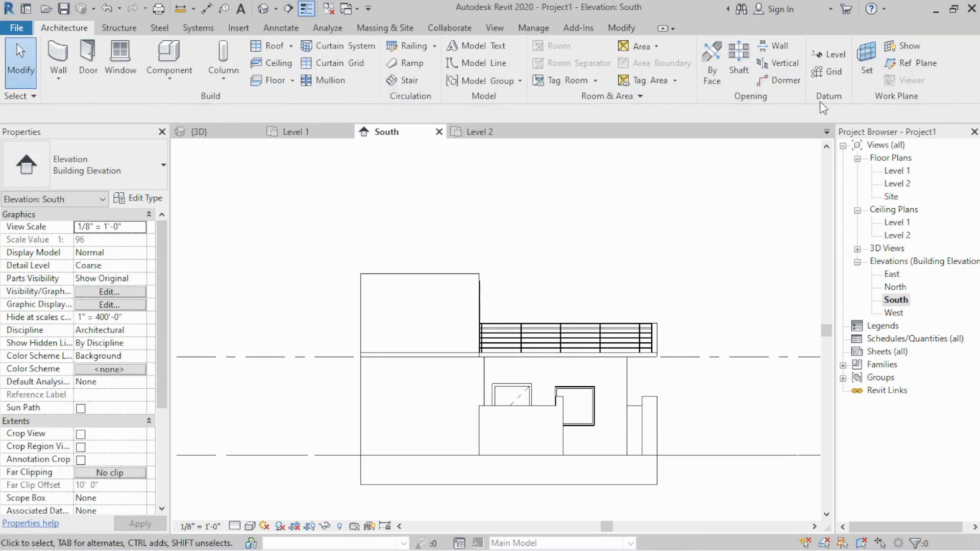
# - Create a level with plan view by picking the Level 2 line at an upward offset of 8' 0"
pyautogui.click(830, 60)
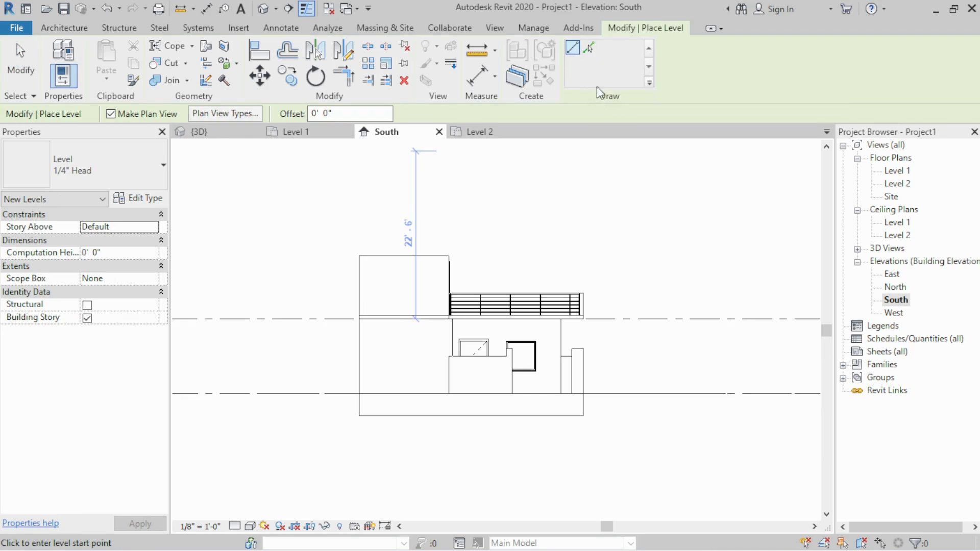
pyautogui.click(589, 49)
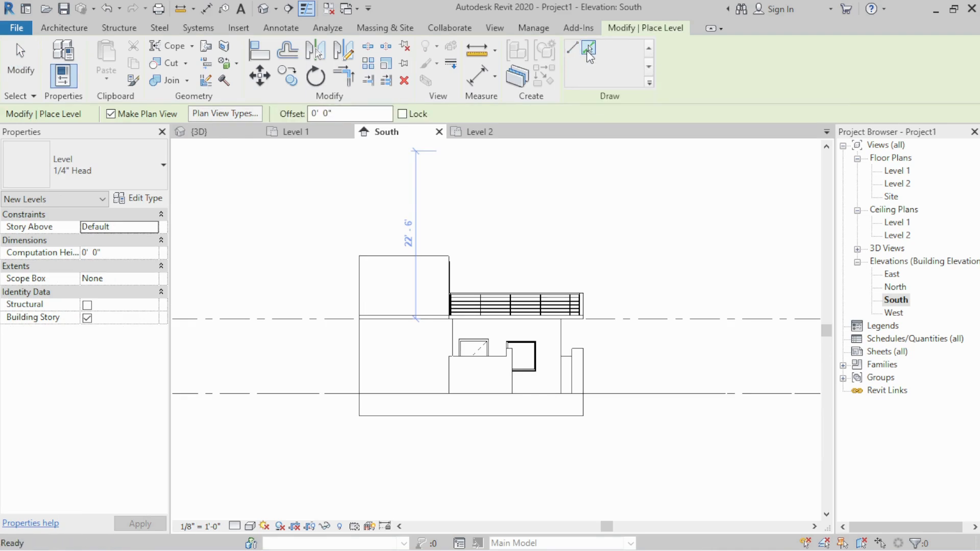
pyautogui.moveTo(346, 110); pyautogui.dragTo(300, 115)
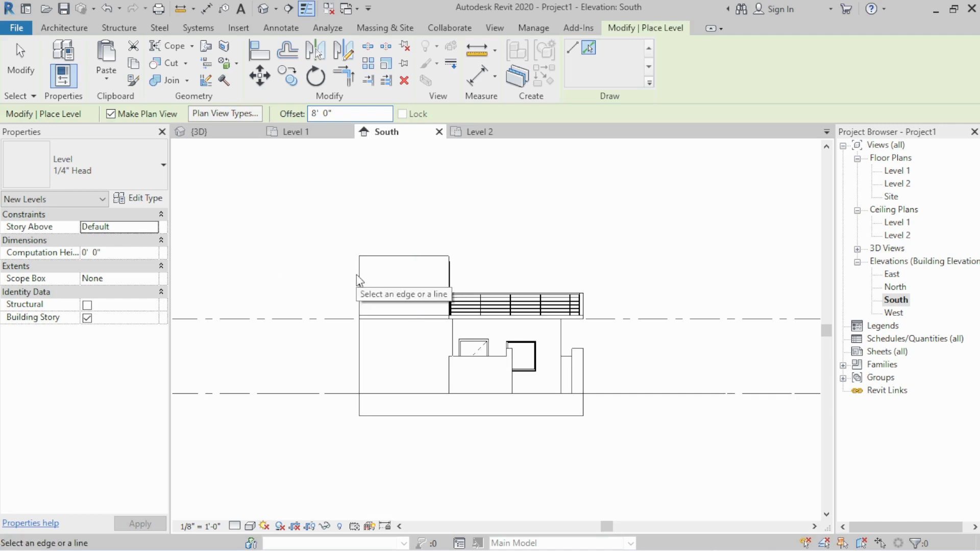
pyautogui.click(342, 318)
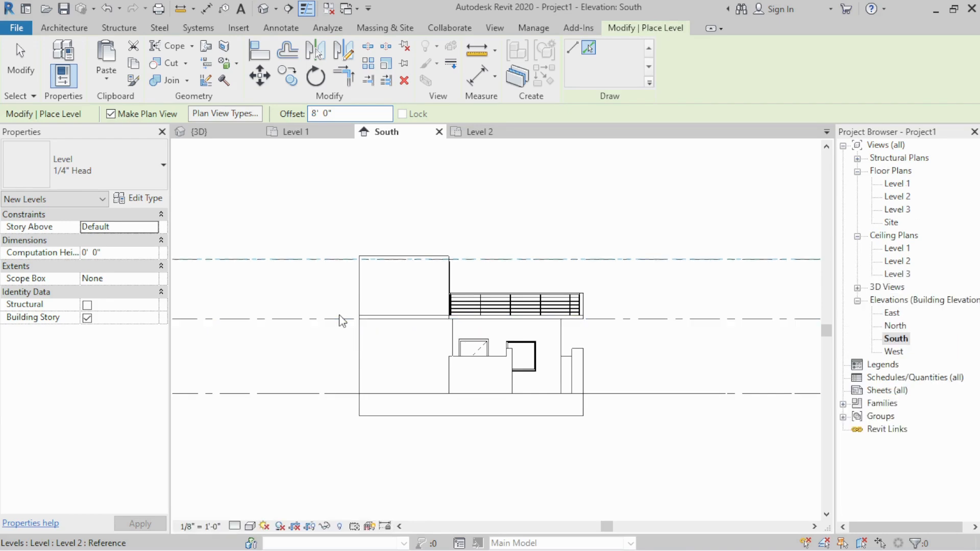
pyautogui.press('Escape')
# - Examine how the top of the stair enclosure walls lines up with the Level 3 line in the South elevation
pyautogui.scroll(2, 424, 273)
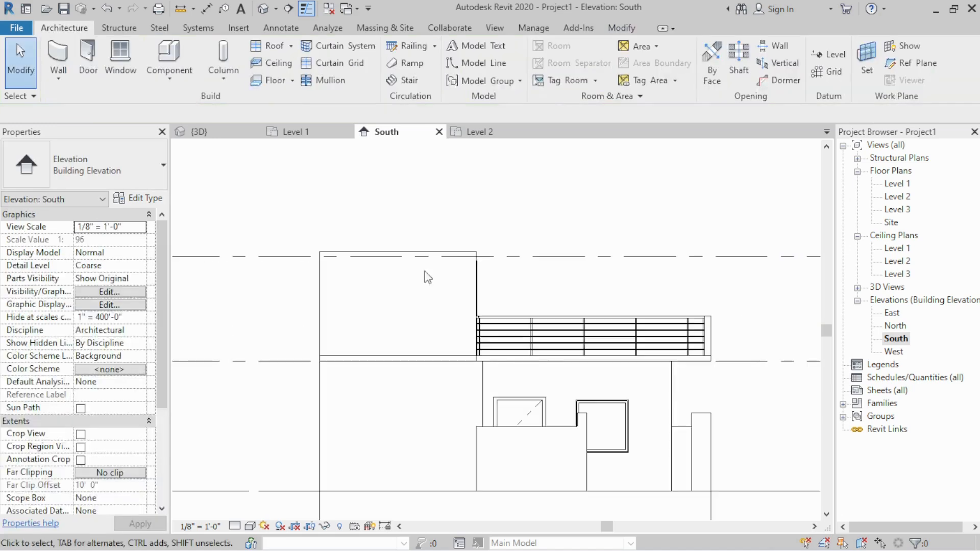
pyautogui.scroll(5, 335, 265)
pyautogui.scroll(-3, 540, 259)
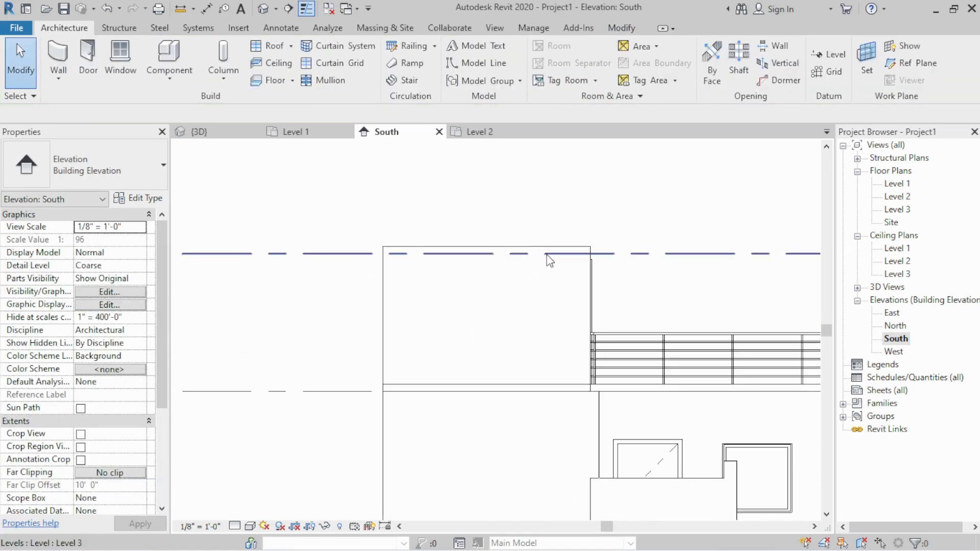
pyautogui.moveTo(631, 218); pyautogui.dragTo(531, 230)
pyautogui.moveTo(367, 237); pyautogui.dragTo(349, 247)
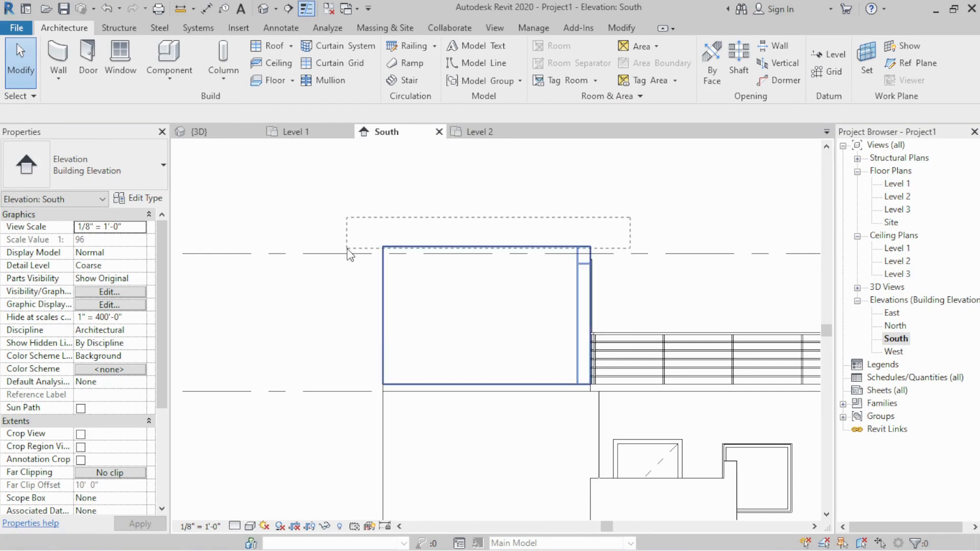
pyautogui.moveTo(348, 247); pyautogui.dragTo(347, 250)
pyautogui.scroll(-3, 333, 230)
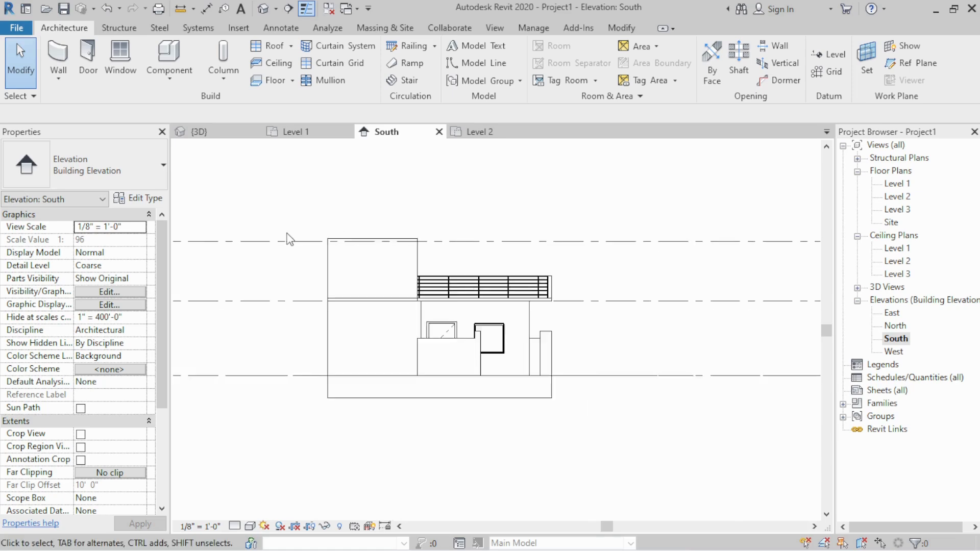
pyautogui.scroll(5, 611, 250)
pyautogui.scroll(-3, 610, 250)
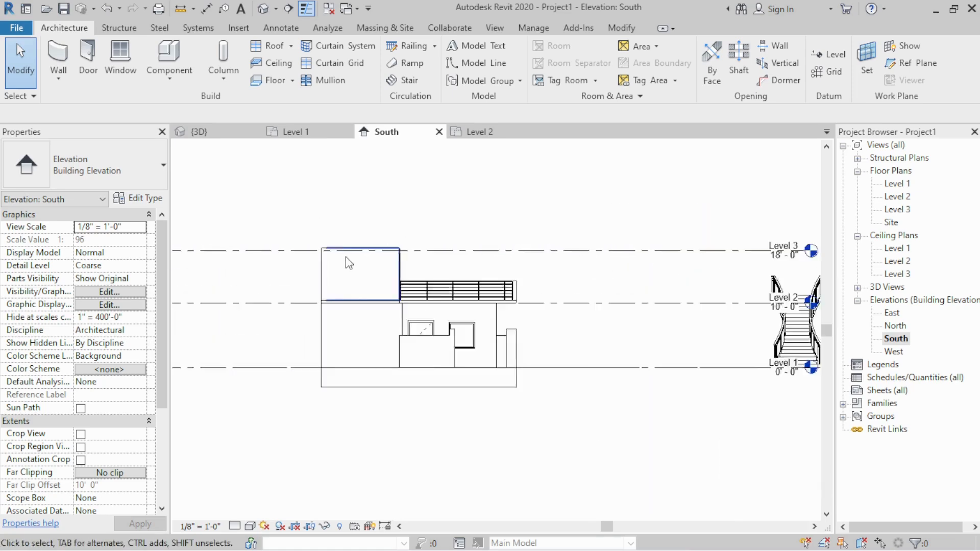
pyautogui.scroll(2, 339, 259)
pyautogui.scroll(2, 413, 290)
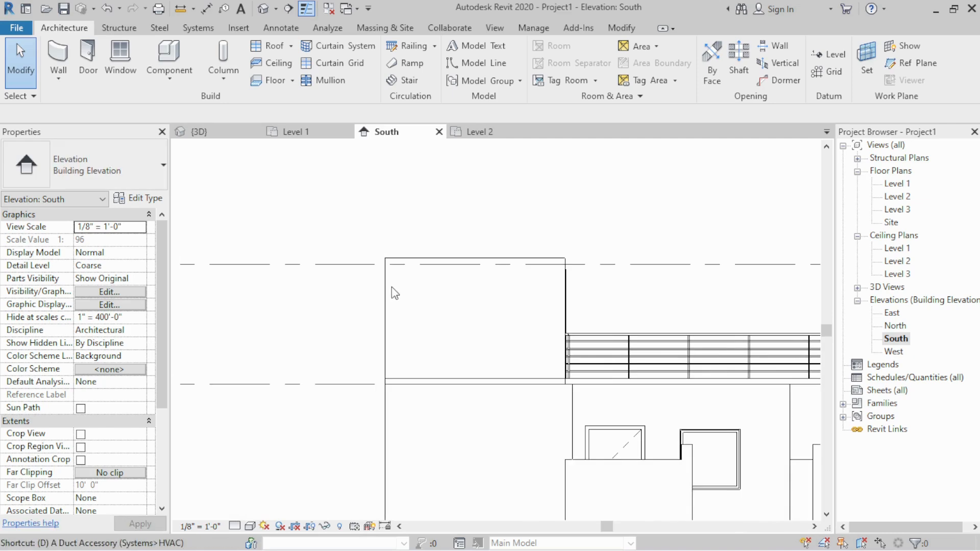
# - Measure the height from the top of the roof slab to Level 3 with an aligned dimension, without keeping it
pyautogui.press('d')
pyautogui.press('i')
pyautogui.click(425, 380)
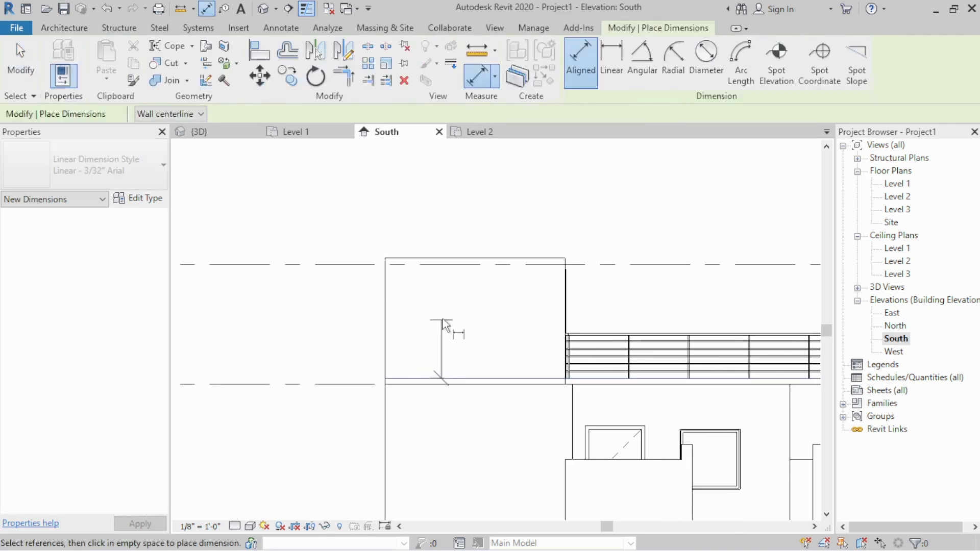
pyautogui.click(448, 266)
pyautogui.scroll(2, 442, 322)
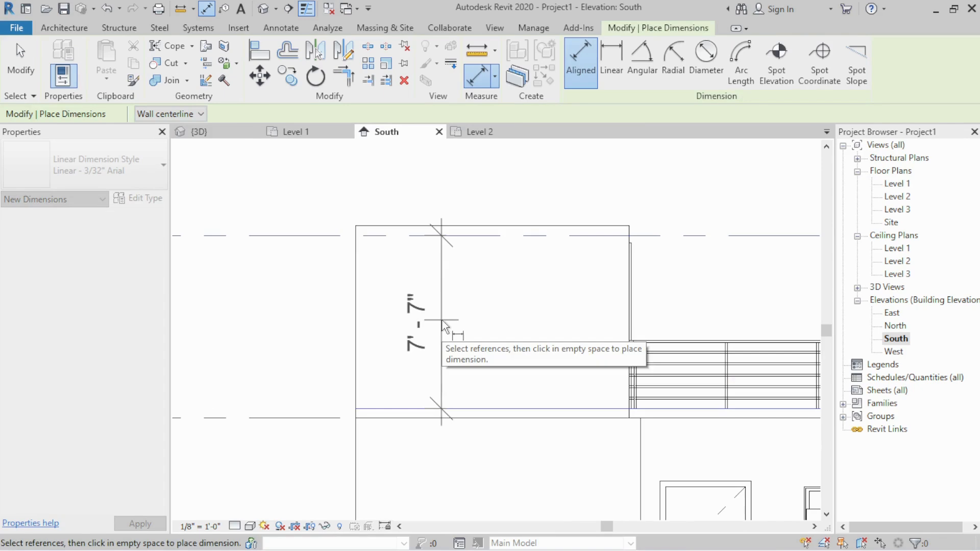
pyautogui.press('Escape')
pyautogui.scroll(-2, 444, 324)
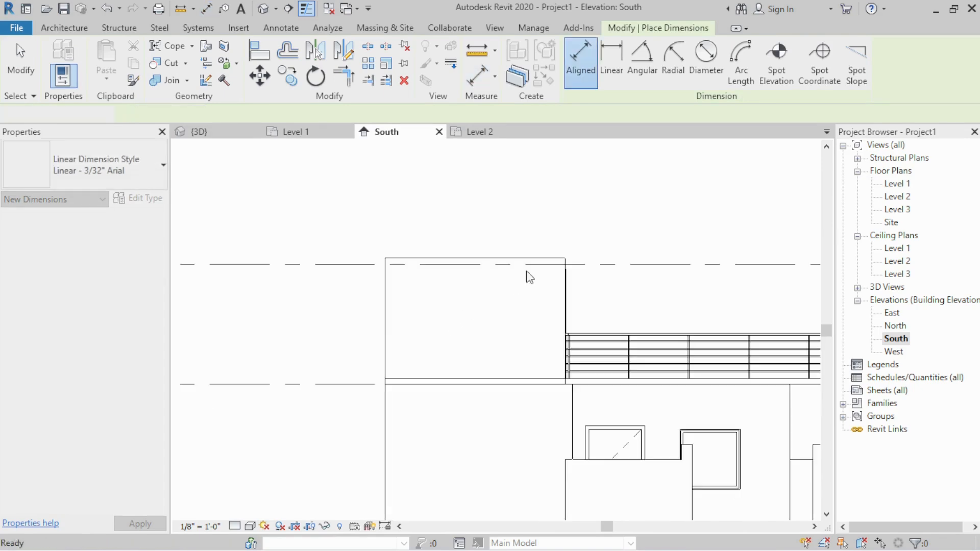
pyautogui.press('Escape')
pyautogui.moveTo(588, 233); pyautogui.dragTo(468, 246)
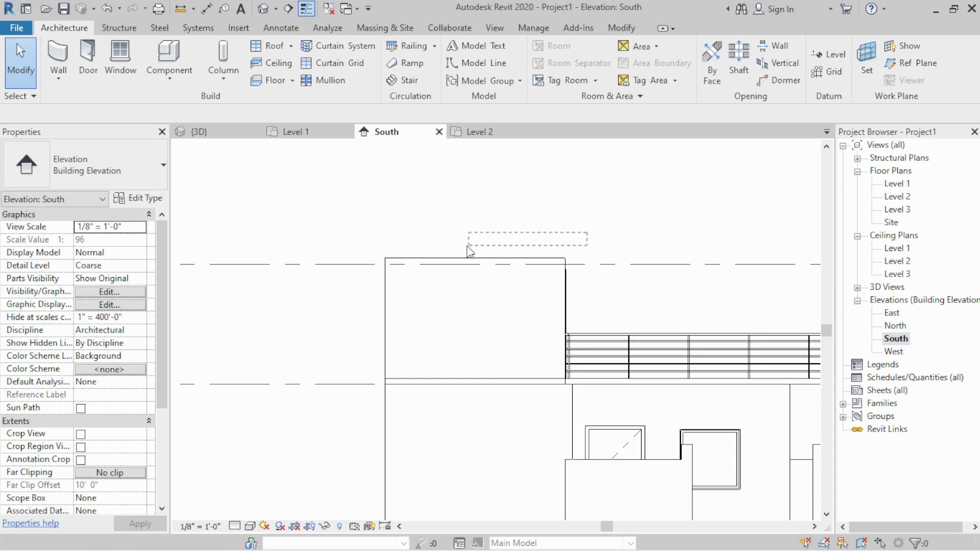
pyautogui.moveTo(406, 250); pyautogui.dragTo(393, 219)
pyautogui.moveTo(330, 183); pyautogui.dragTo(604, 408)
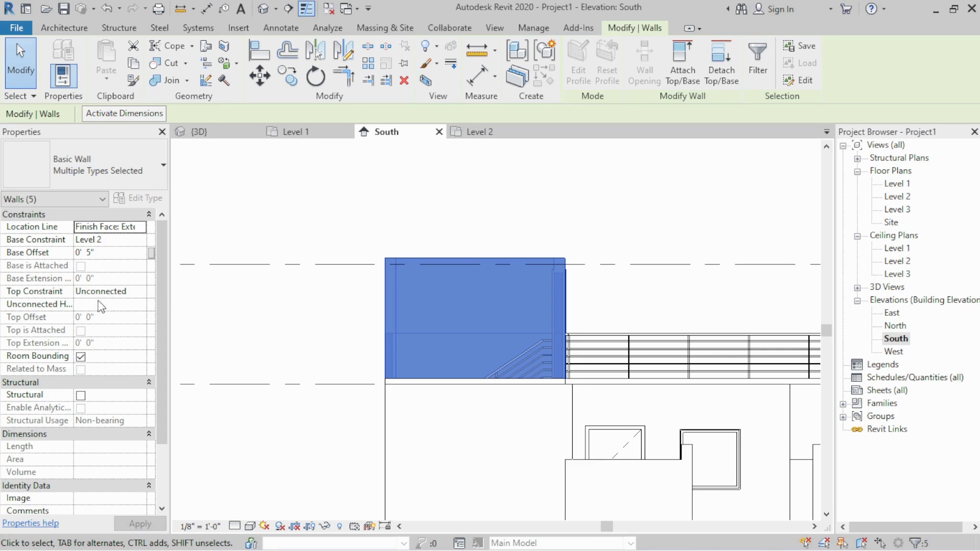
pyautogui.click(750, 71)
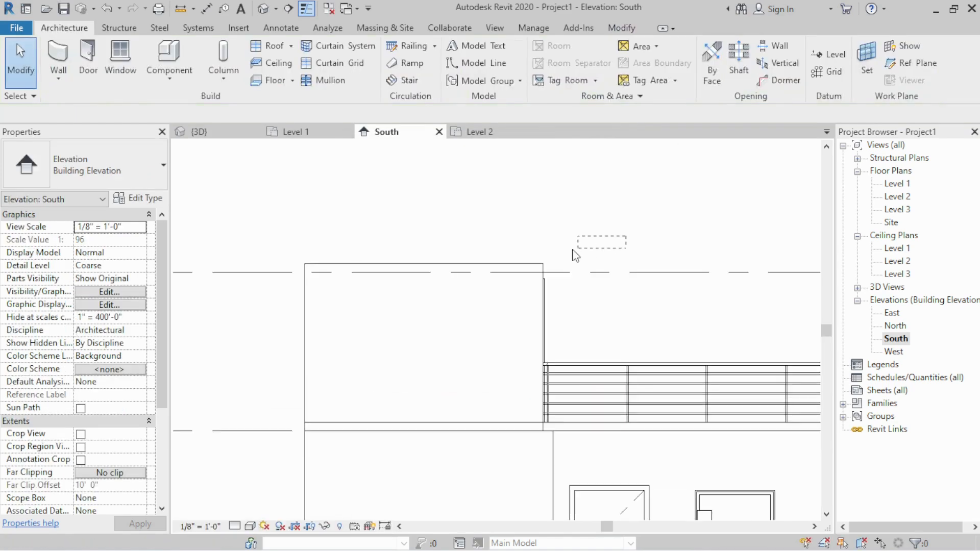
pyautogui.moveTo(336, 252); pyautogui.dragTo(267, 272)
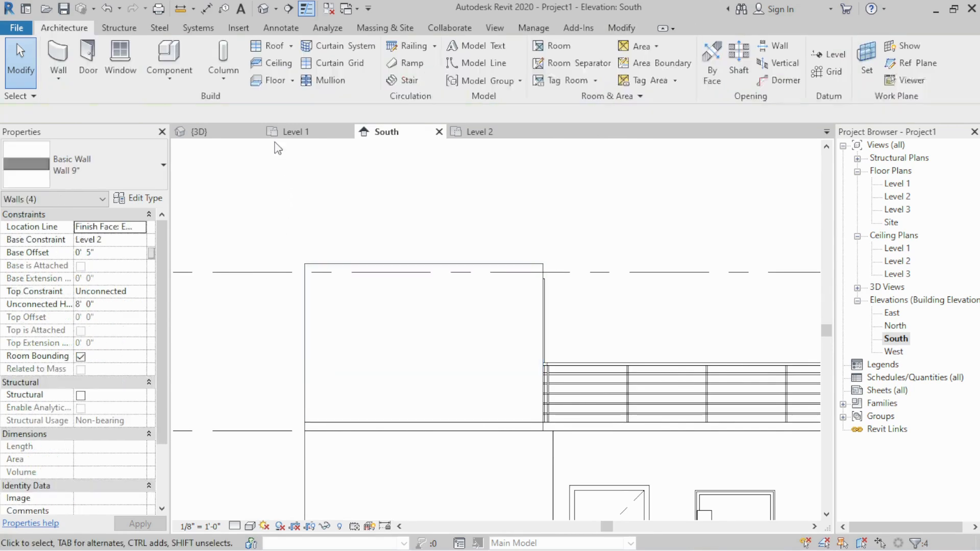
# - Set the unconnected height of the stair enclosure's four 9" walls to 7' 7" in the 3D view
pyautogui.click(220, 134)
pyautogui.keyDown('shift'); pyautogui.moveTo(535, 234); pyautogui.dragTo(481, 259, button='middle'); pyautogui.keyUp('shift')
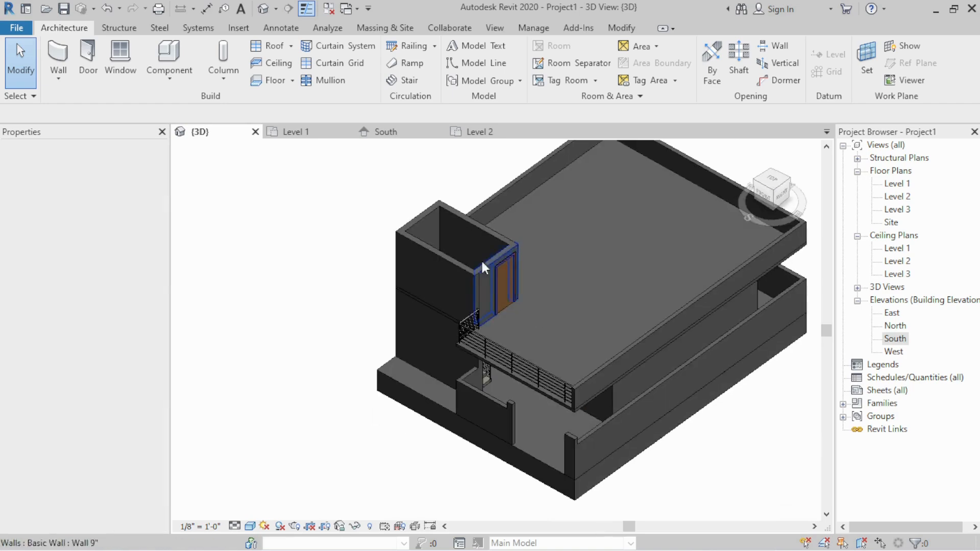
pyautogui.click(451, 212)
pyautogui.keyDown('ctrl'); pyautogui.click(419, 220); pyautogui.keyUp('ctrl')
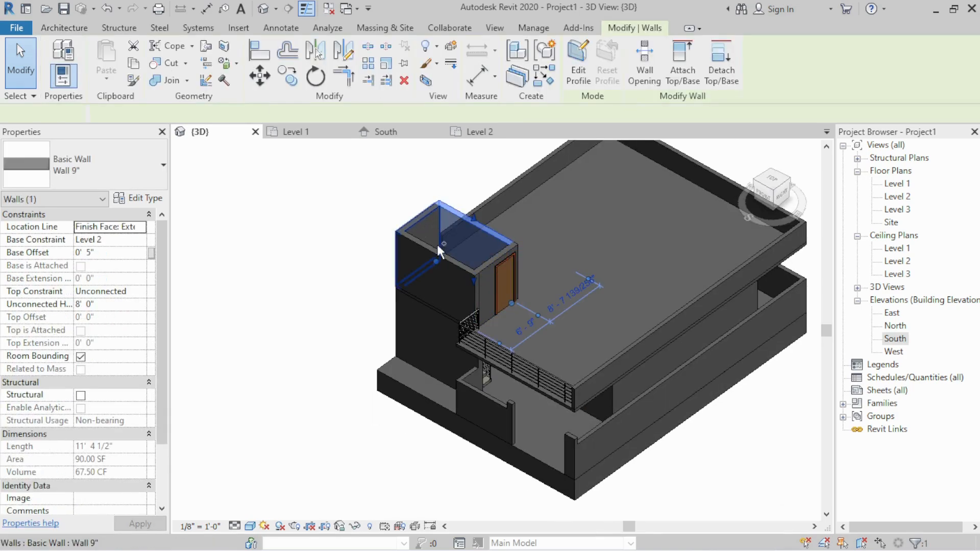
pyautogui.keyDown('ctrl'); pyautogui.click(454, 266); pyautogui.keyUp('ctrl')
pyautogui.keyDown('ctrl'); pyautogui.click(485, 265); pyautogui.keyUp('ctrl')
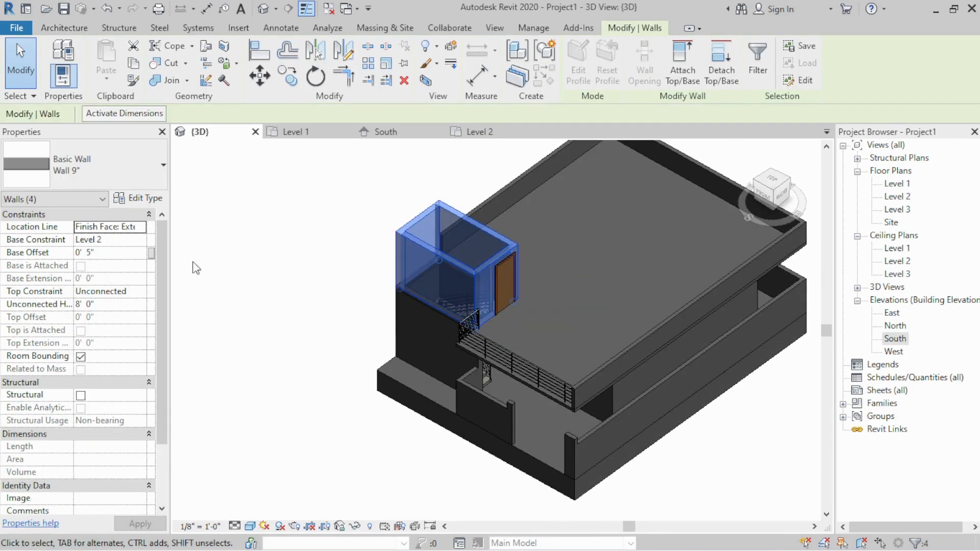
pyautogui.click(107, 305)
pyautogui.write("7'7")
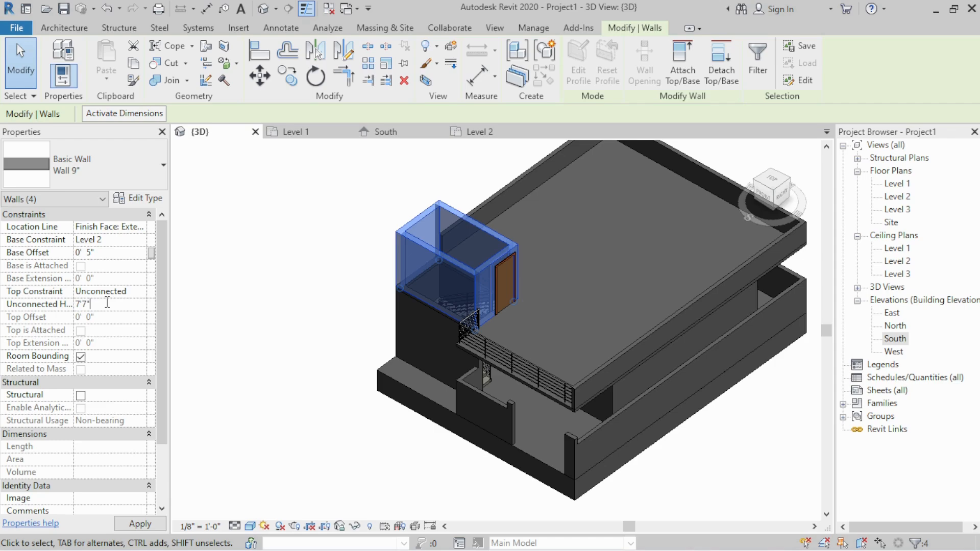
pyautogui.press('Return')
pyautogui.click(329, 183)
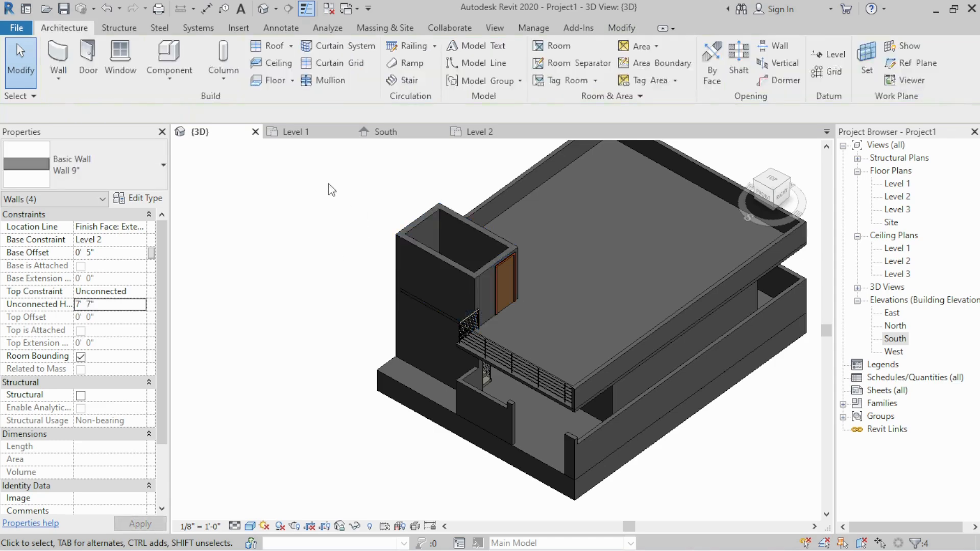
# - Check the stair enclosure's top against the Level 3 line and inspect the level heads in the South elevation
pyautogui.click(396, 134)
pyautogui.scroll(-2, 388, 292)
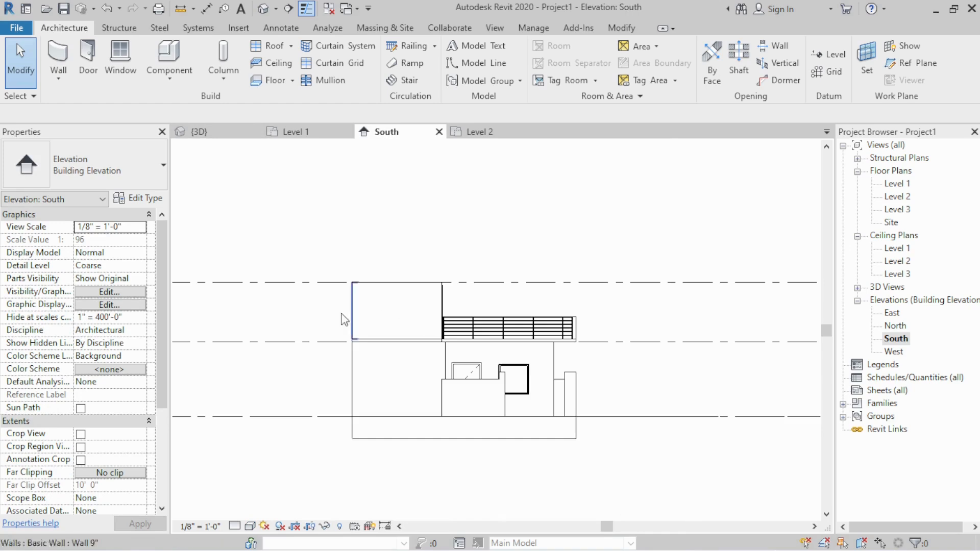
pyautogui.scroll(-5, 356, 314)
pyautogui.scroll(7, 664, 312)
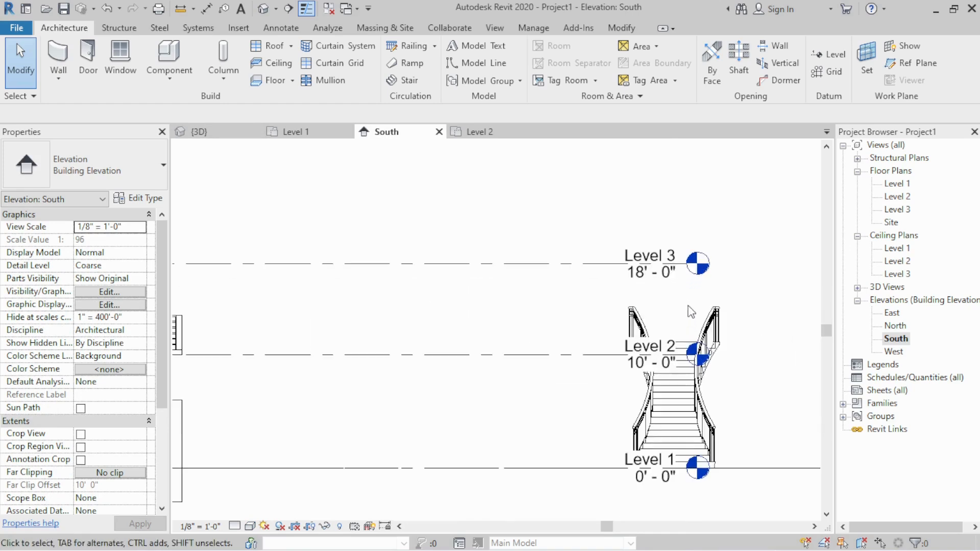
# - Examine the Level 1 to Level 3 lines against the house and stair enclosure in the South elevation
pyautogui.scroll(-3, 695, 304)
pyautogui.scroll(5, 509, 314)
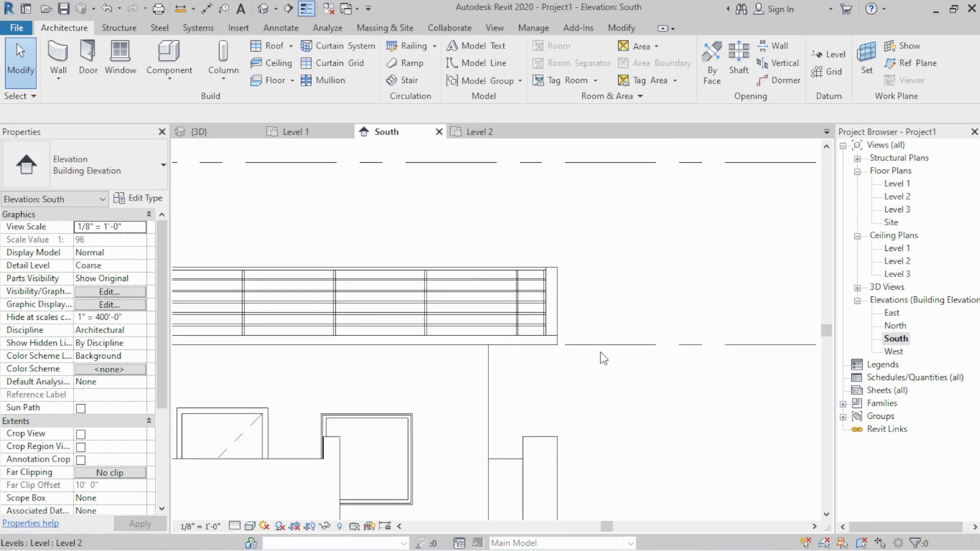
pyautogui.scroll(-4, 628, 385)
pyautogui.scroll(-1, 503, 342)
pyautogui.moveTo(633, 341); pyautogui.dragTo(548, 343, button='middle')
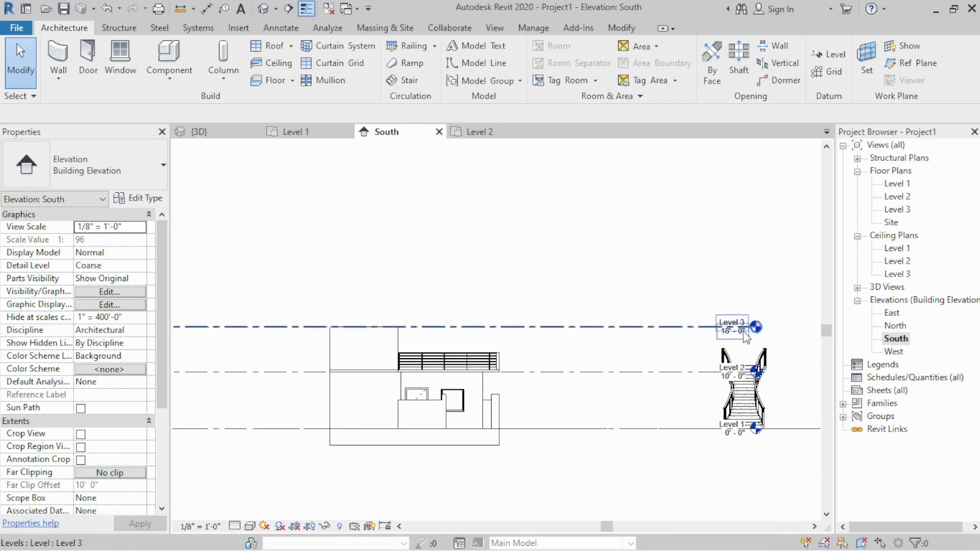
pyautogui.scroll(1, 744, 332)
pyautogui.moveTo(400, 207); pyautogui.dragTo(520, 207, button='middle')
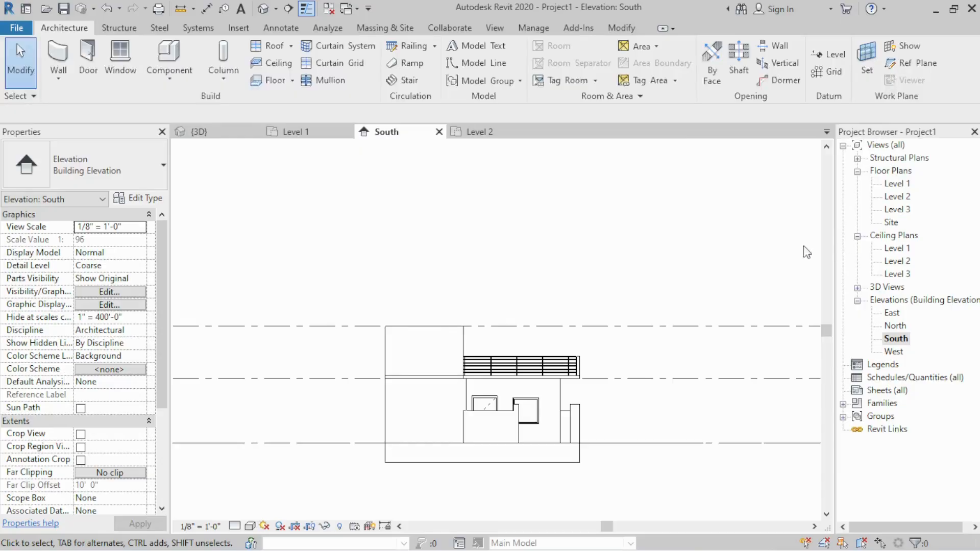
pyautogui.middleClick(368, 211)
pyautogui.middleClick(368, 211)
pyautogui.scroll(6, 592, 336)
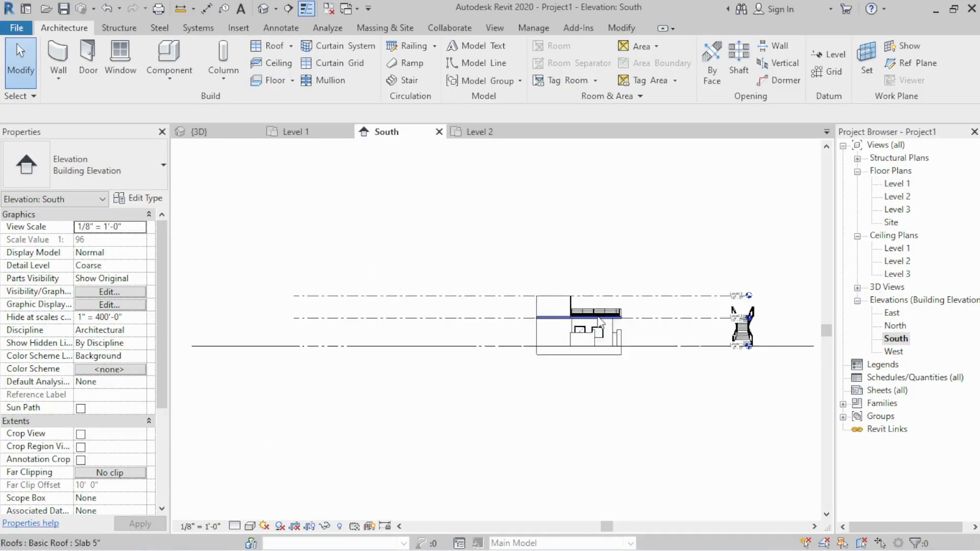
pyautogui.scroll(3, 509, 286)
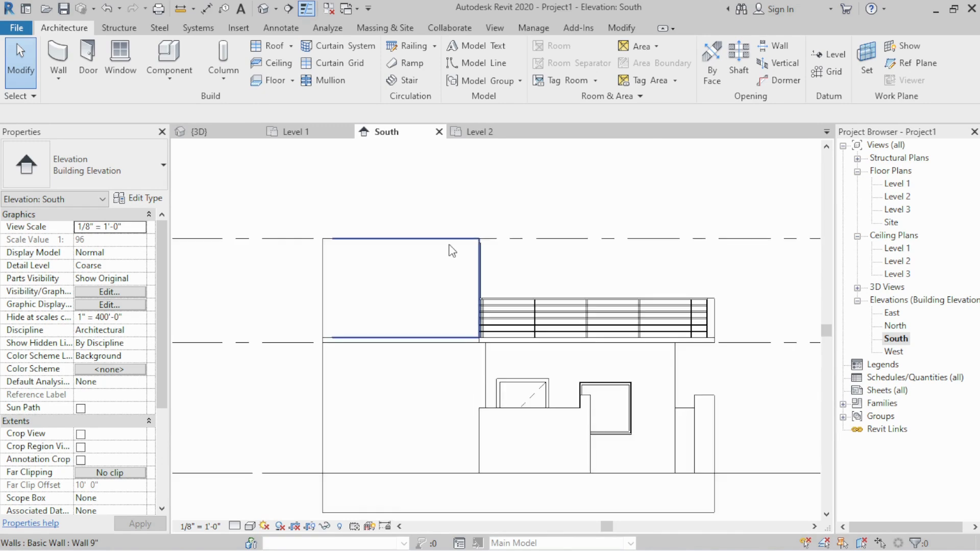
# - Open the Level 3 floor plan and set its underlay base level to Level 2
pyautogui.click(225, 134)
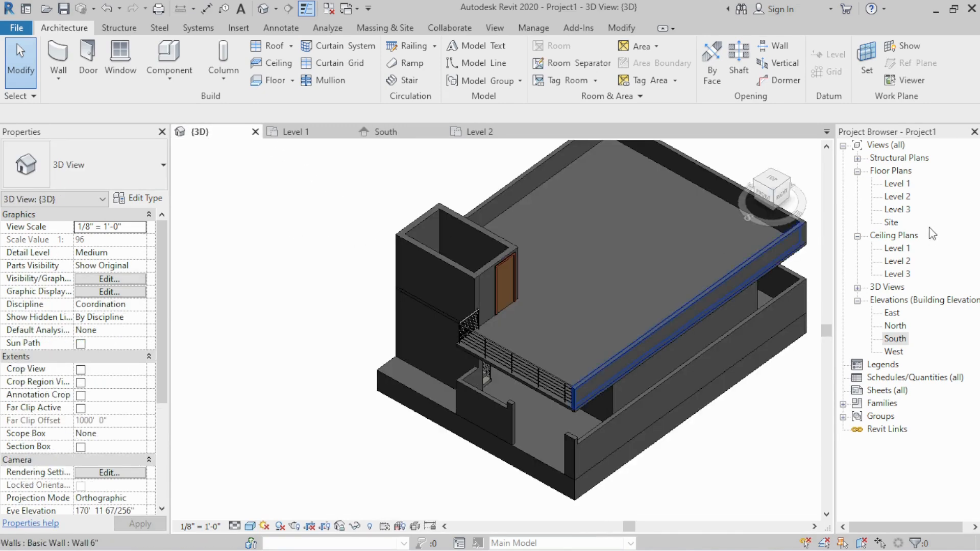
pyautogui.doubleClick(897, 210)
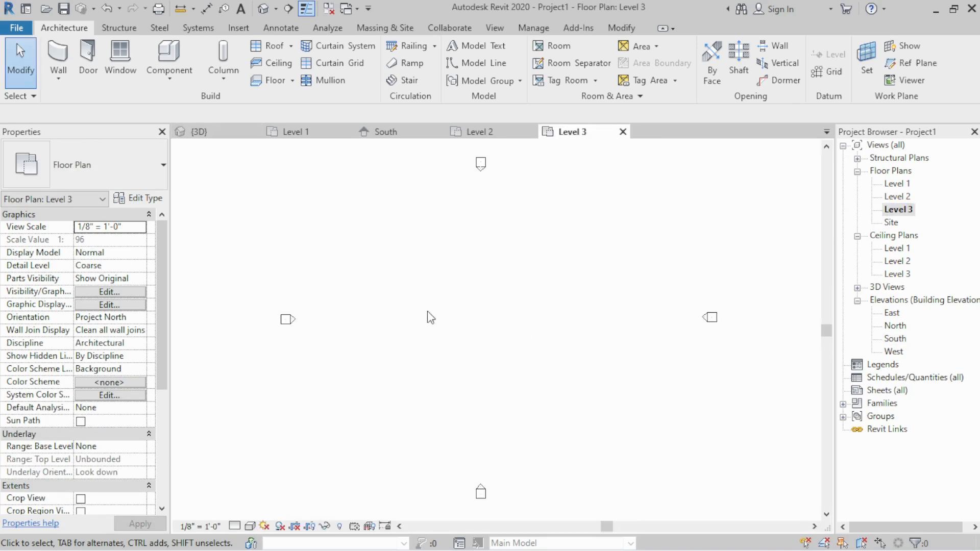
pyautogui.moveTo(383, 236); pyautogui.dragTo(563, 362)
pyautogui.scroll(-1, 67, 339)
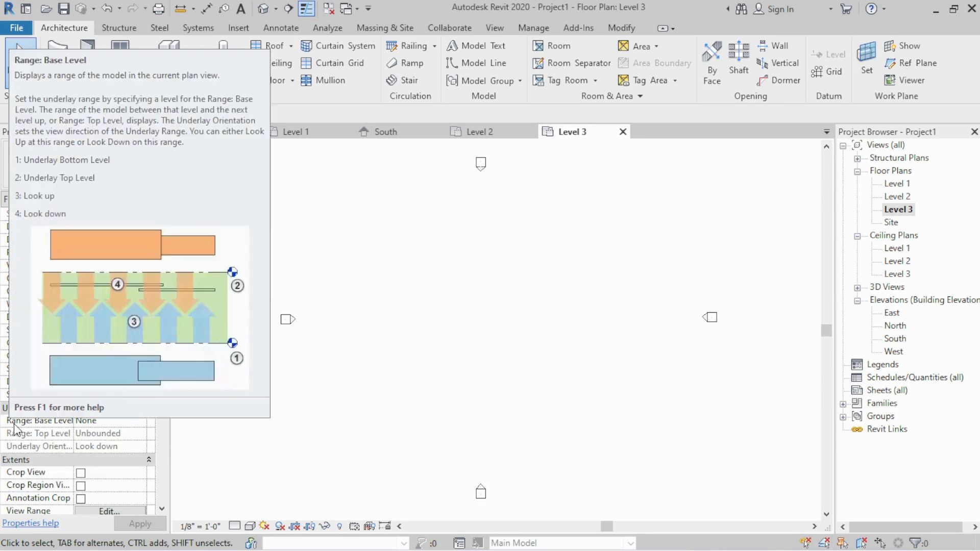
pyautogui.click(140, 421)
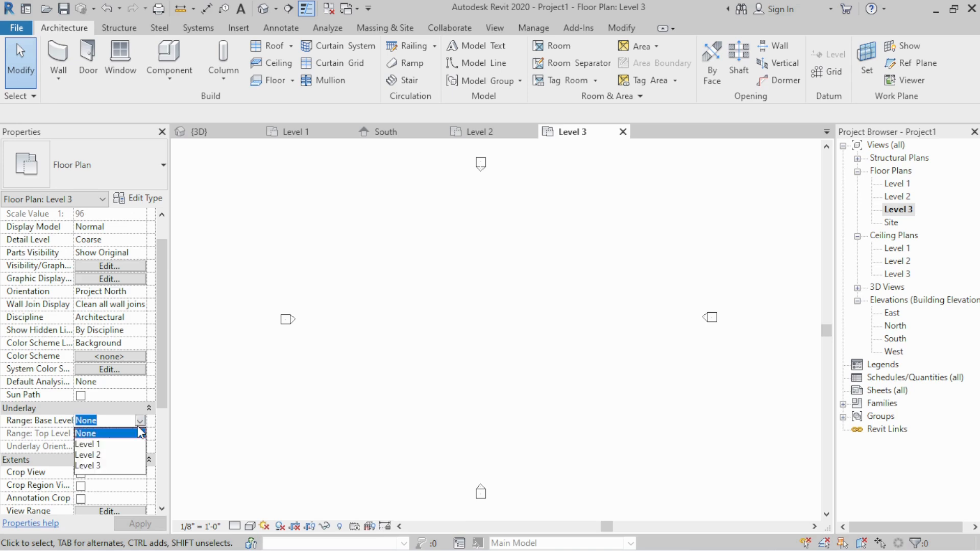
pyautogui.click(96, 457)
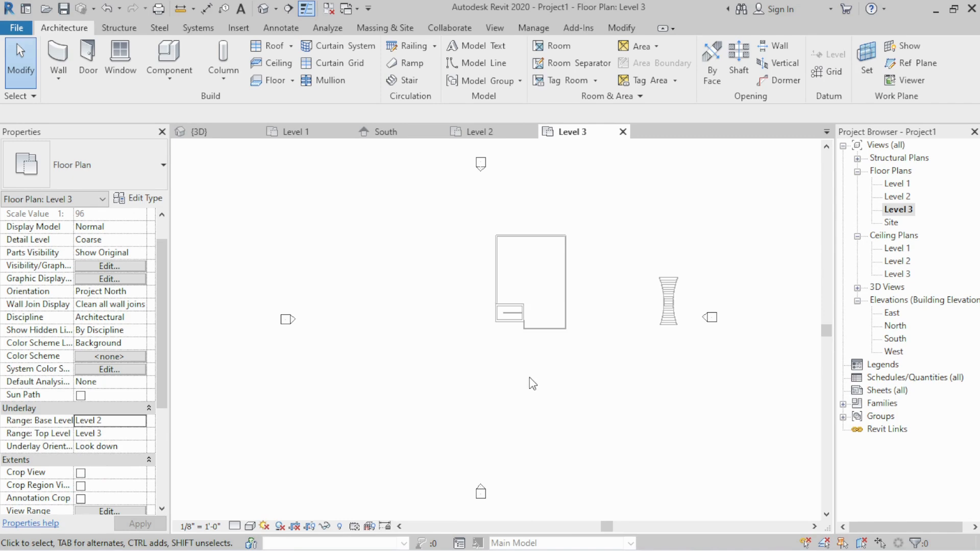
# - Create a flat Slab 5" footprint roof, 12' by 7' 6", over the stair enclosure's outer wall faces on Level 3 and attach the highlighted walls
pyautogui.scroll(2, 520, 291)
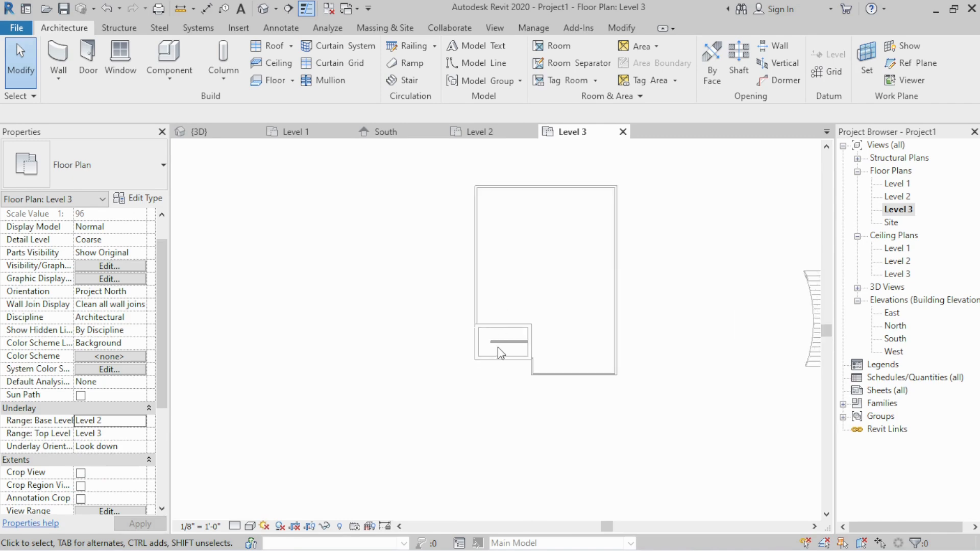
pyautogui.scroll(4, 523, 348)
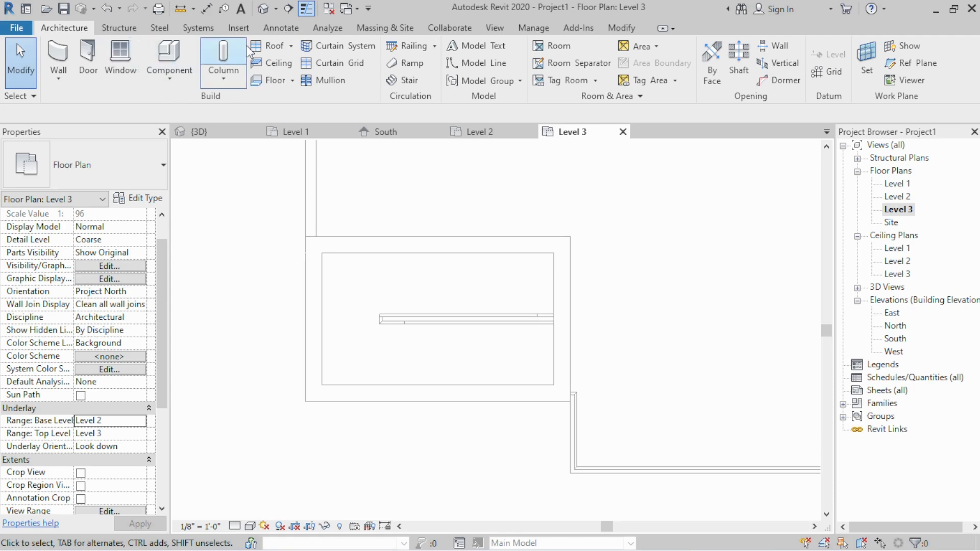
pyautogui.click(273, 45)
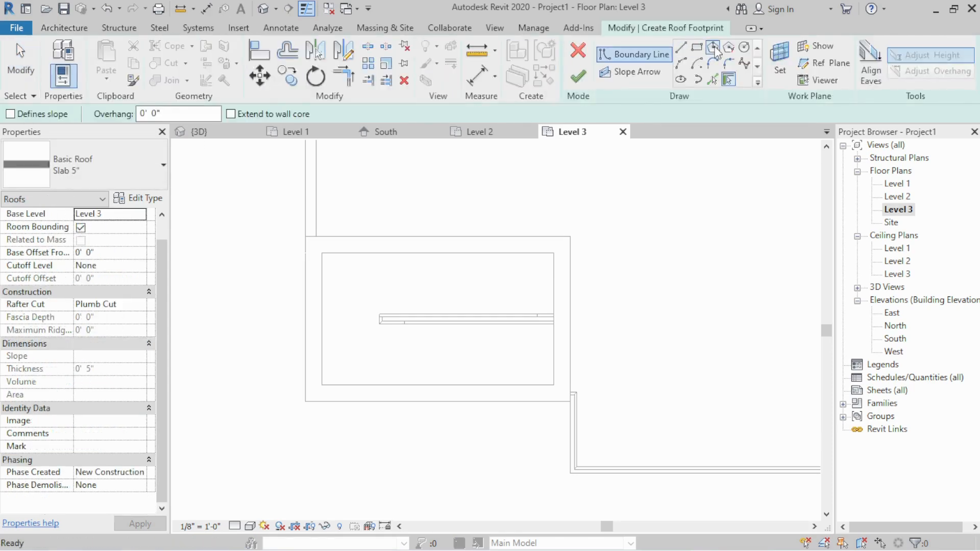
pyautogui.click(698, 47)
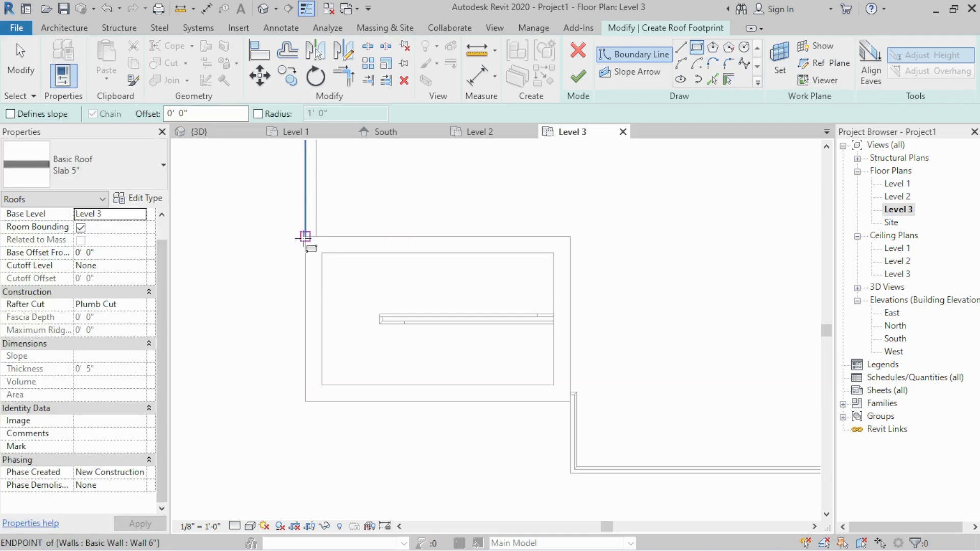
pyautogui.click(305, 236)
pyautogui.click(570, 402)
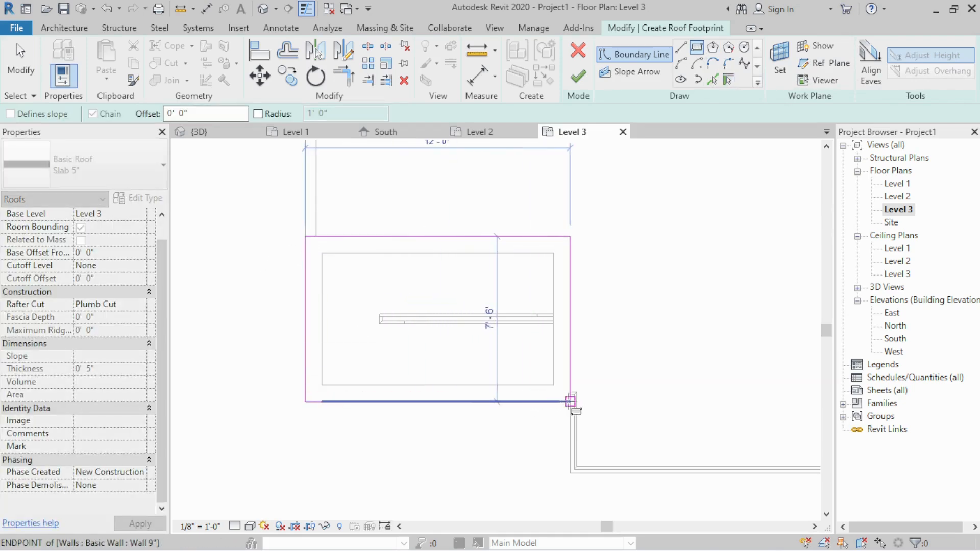
pyautogui.click(578, 76)
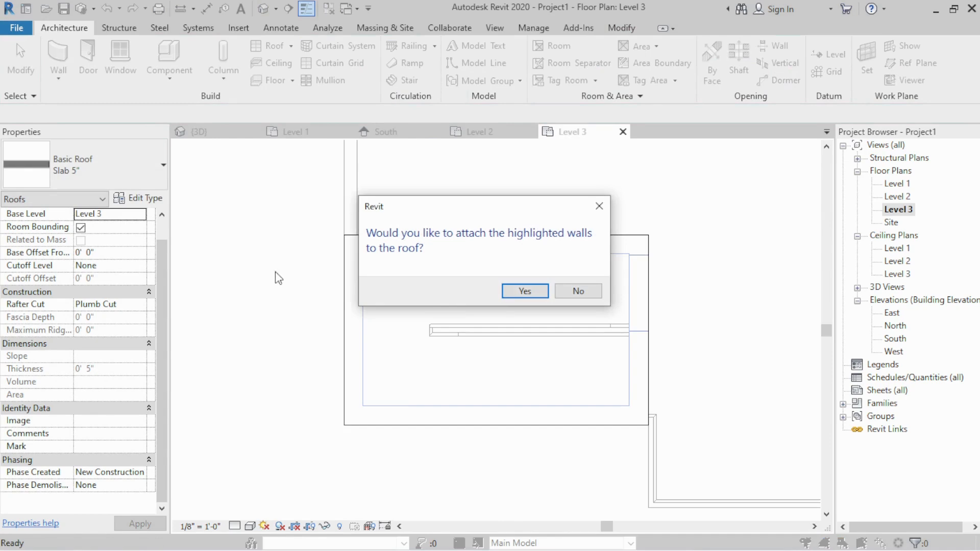
pyautogui.click(516, 293)
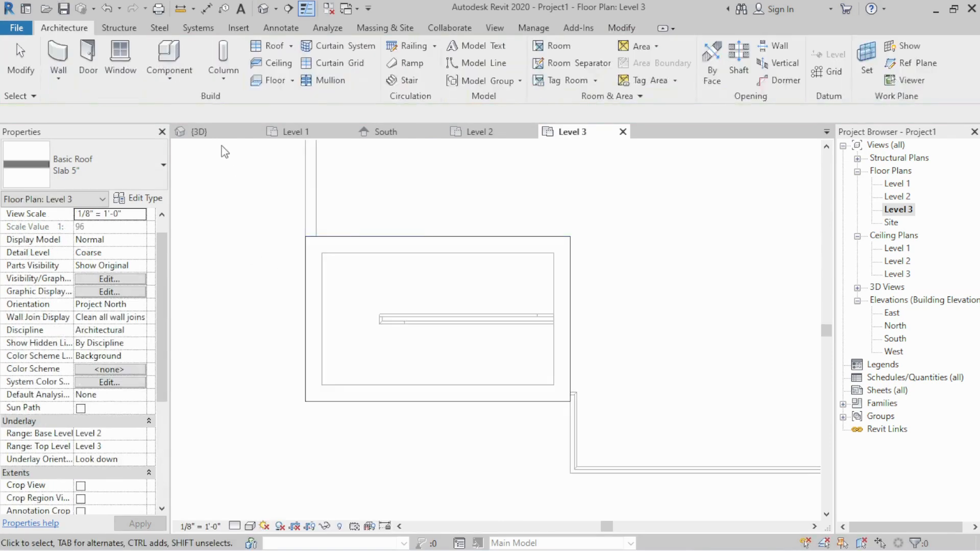
# - Inspect the stair enclosure's new roof in 3D and compare its slab with the Level 3 line in the South elevation
pyautogui.click(221, 136)
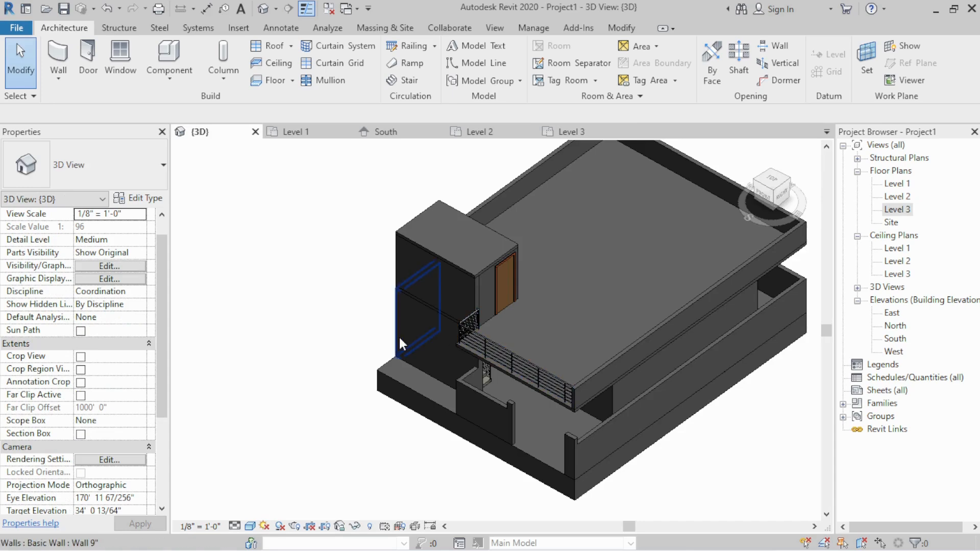
pyautogui.keyDown('shift'); pyautogui.moveTo(399, 336); pyautogui.dragTo(455, 257, button='middle'); pyautogui.keyUp('shift')
pyautogui.click(380, 131)
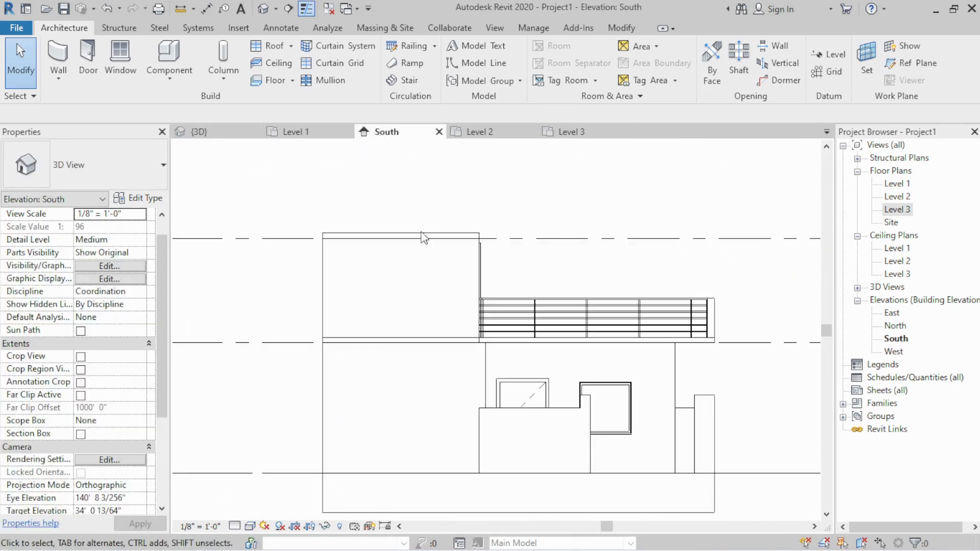
pyautogui.scroll(4, 451, 290)
pyautogui.scroll(-3, 262, 274)
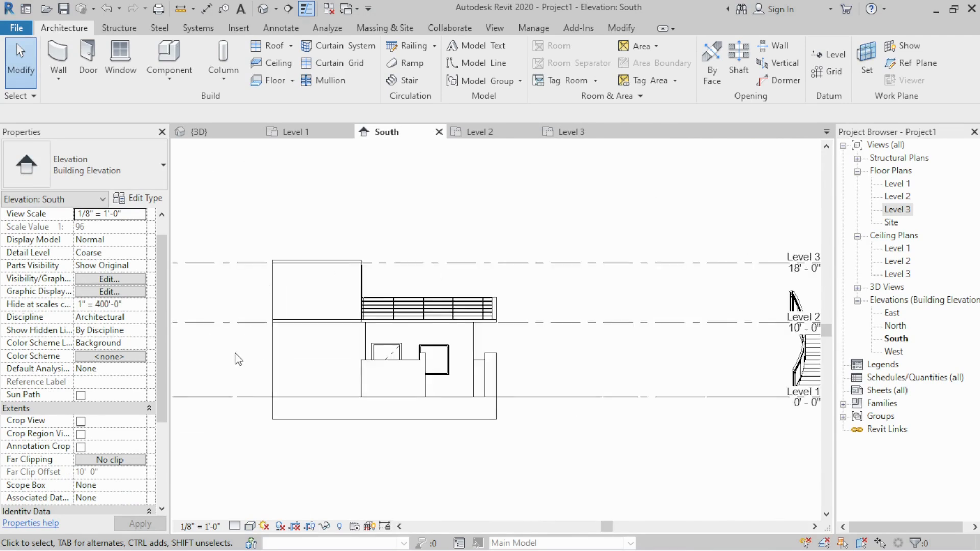
pyautogui.moveTo(235, 391); pyautogui.dragTo(262, 359, button='middle')
pyautogui.scroll(3, 303, 276)
pyautogui.scroll(-5, 291, 324)
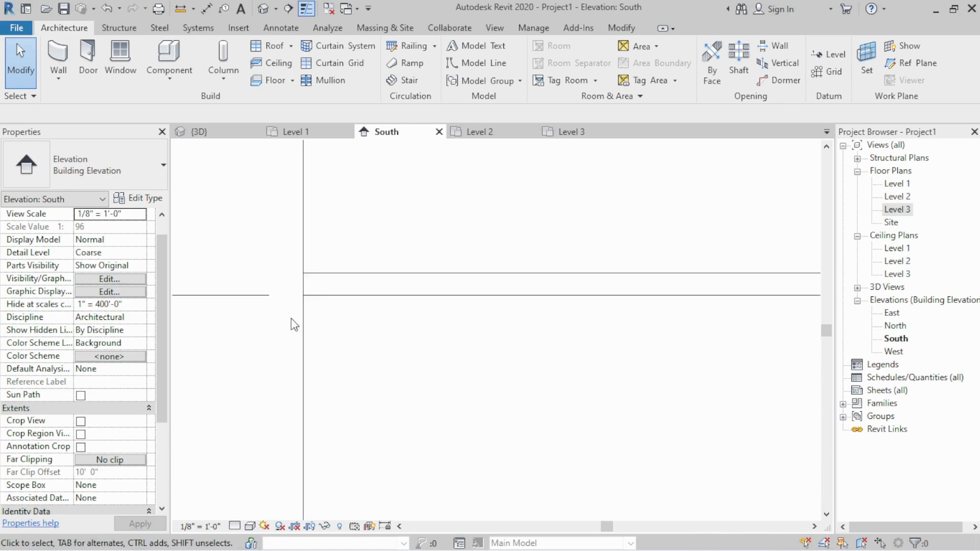
pyautogui.scroll(4, 307, 373)
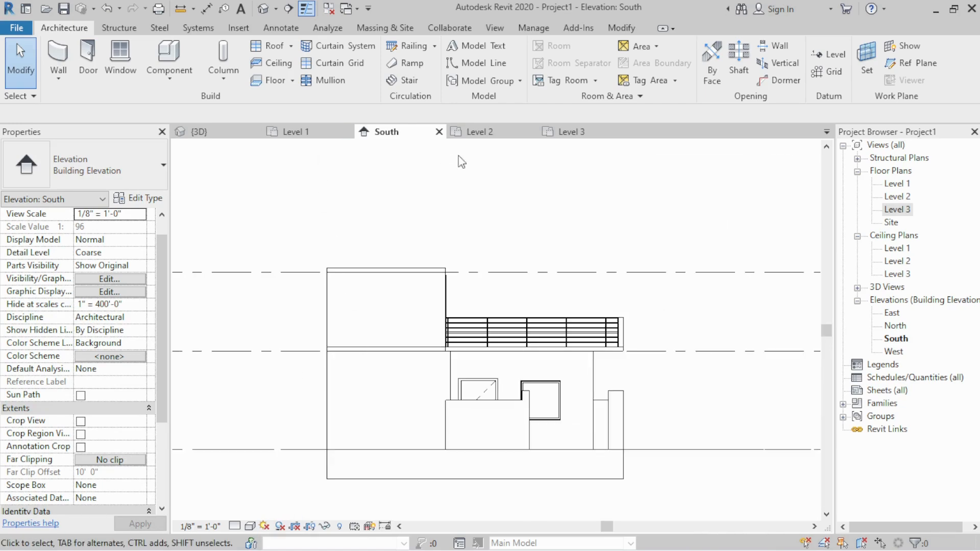
pyautogui.scroll(-2, 406, 338)
pyautogui.scroll(3, 659, 368)
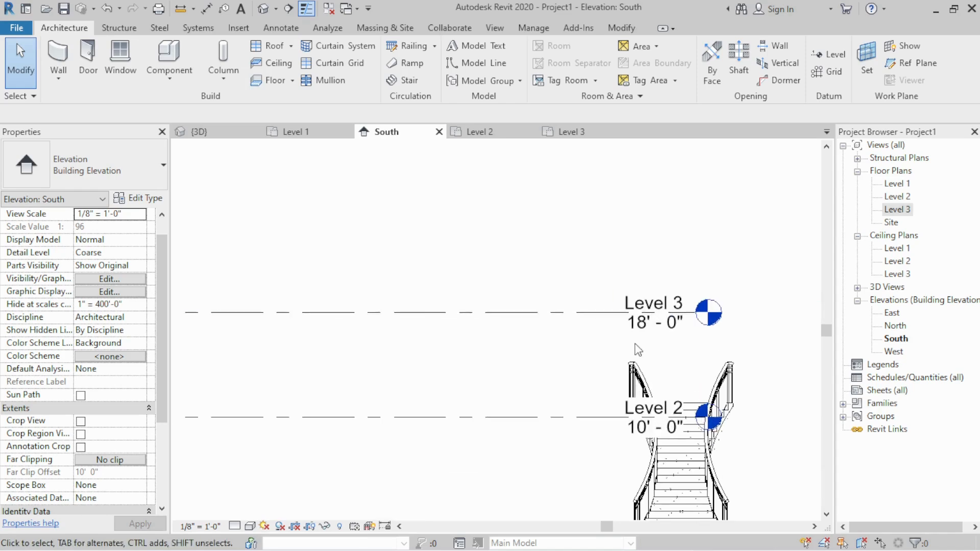
pyautogui.scroll(-3, 641, 332)
pyautogui.moveTo(331, 303); pyautogui.dragTo(386, 310, button='middle')
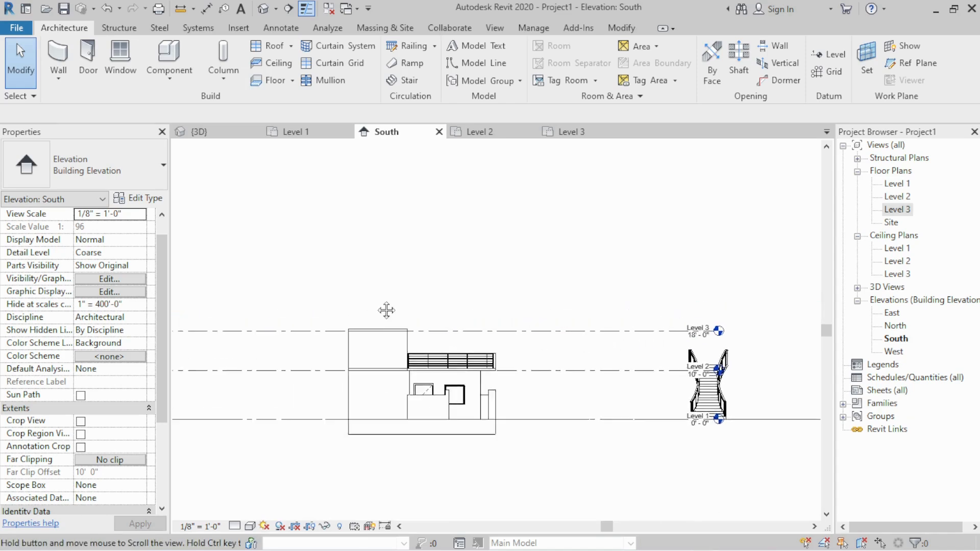
# - Review the whole house with its roofed stair enclosure, railing and parapets from several angles in the 3D view
pyautogui.click(194, 131)
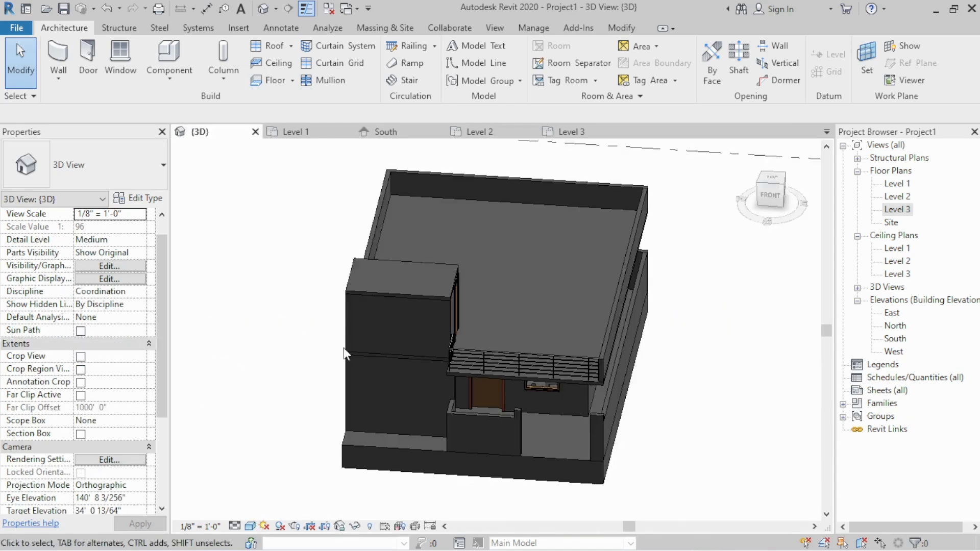
pyautogui.keyDown('shift'); pyautogui.moveTo(345, 352); pyautogui.dragTo(444, 341, button='middle'); pyautogui.keyUp('shift')
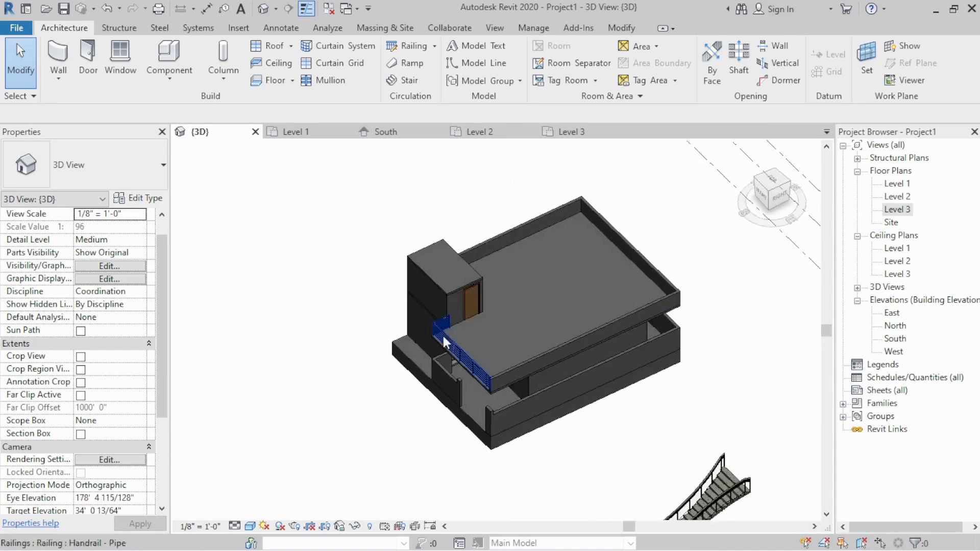
pyautogui.scroll(3, 443, 334)
pyautogui.keyDown('shift'); pyautogui.moveTo(470, 302); pyautogui.dragTo(258, 407, button='middle'); pyautogui.keyUp('shift')
pyautogui.keyDown('shift'); pyautogui.moveTo(280, 350); pyautogui.dragTo(277, 306, button='middle'); pyautogui.keyUp('shift')
pyautogui.moveTo(434, 398); pyautogui.dragTo(434, 379, button='middle')
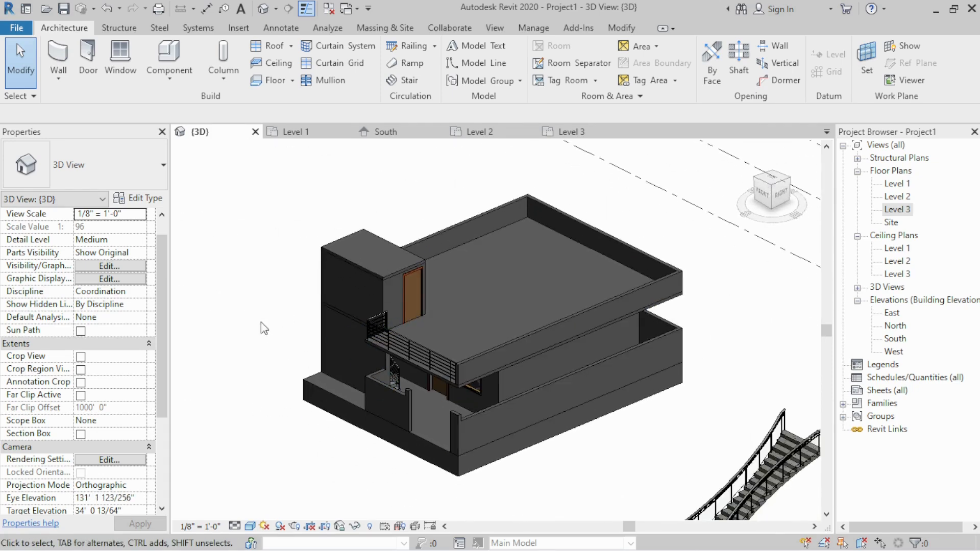